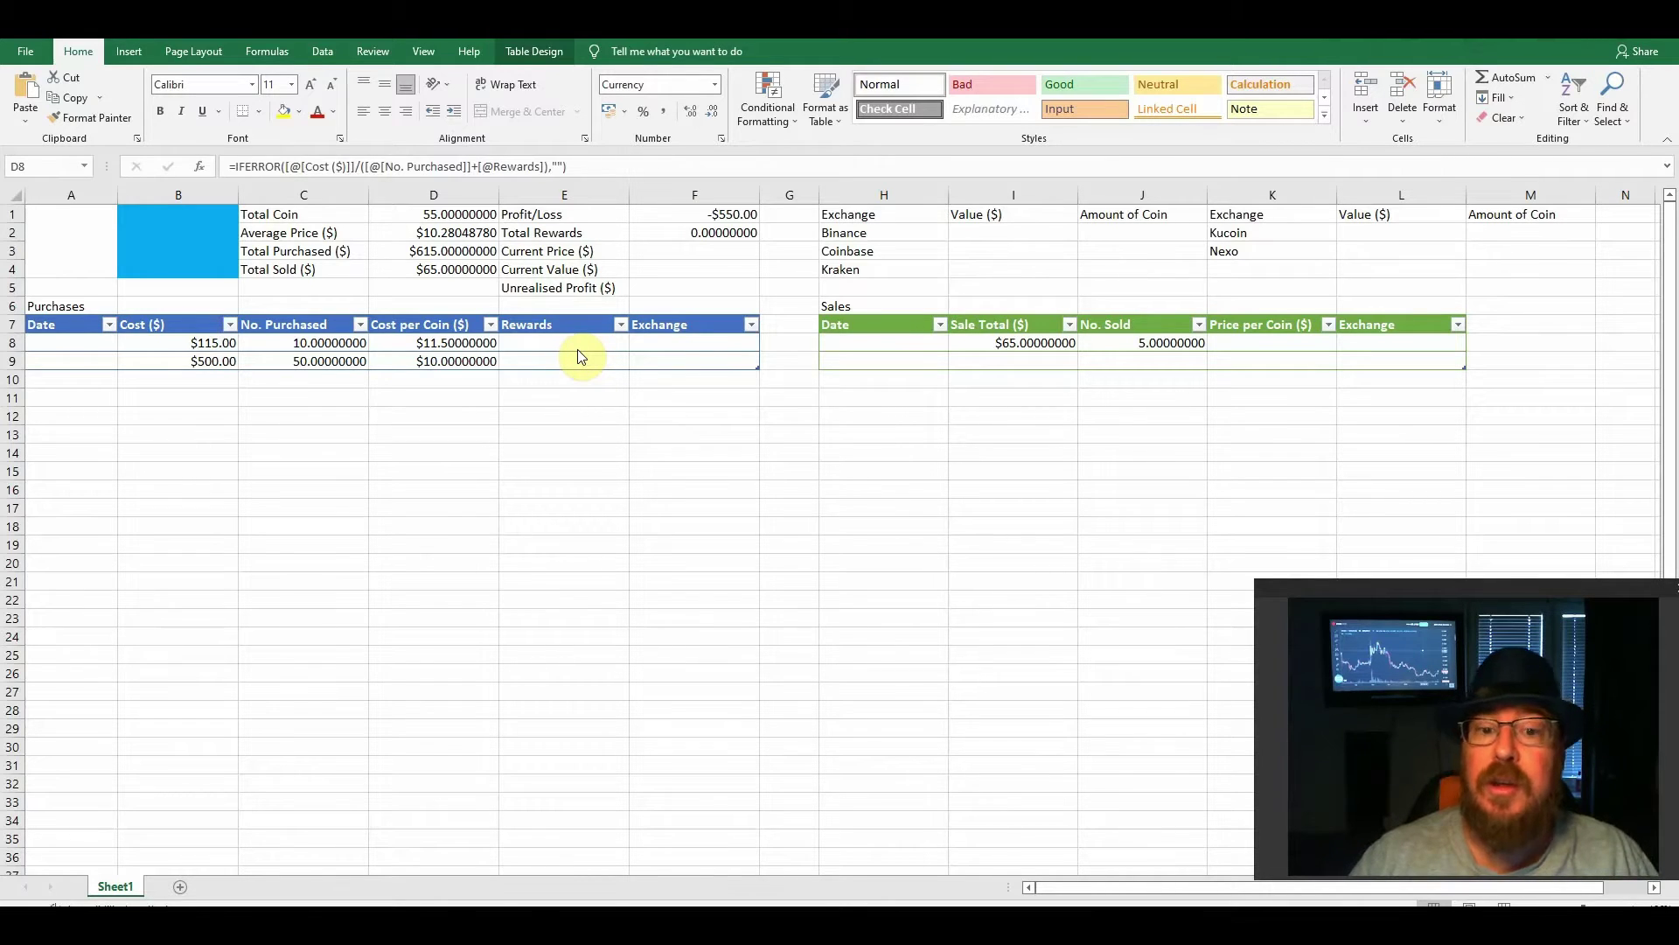
Enter Binance in F8 and Coinbase in F9 of the Purchases table's Exchange column
click(579, 350)
click(694, 342)
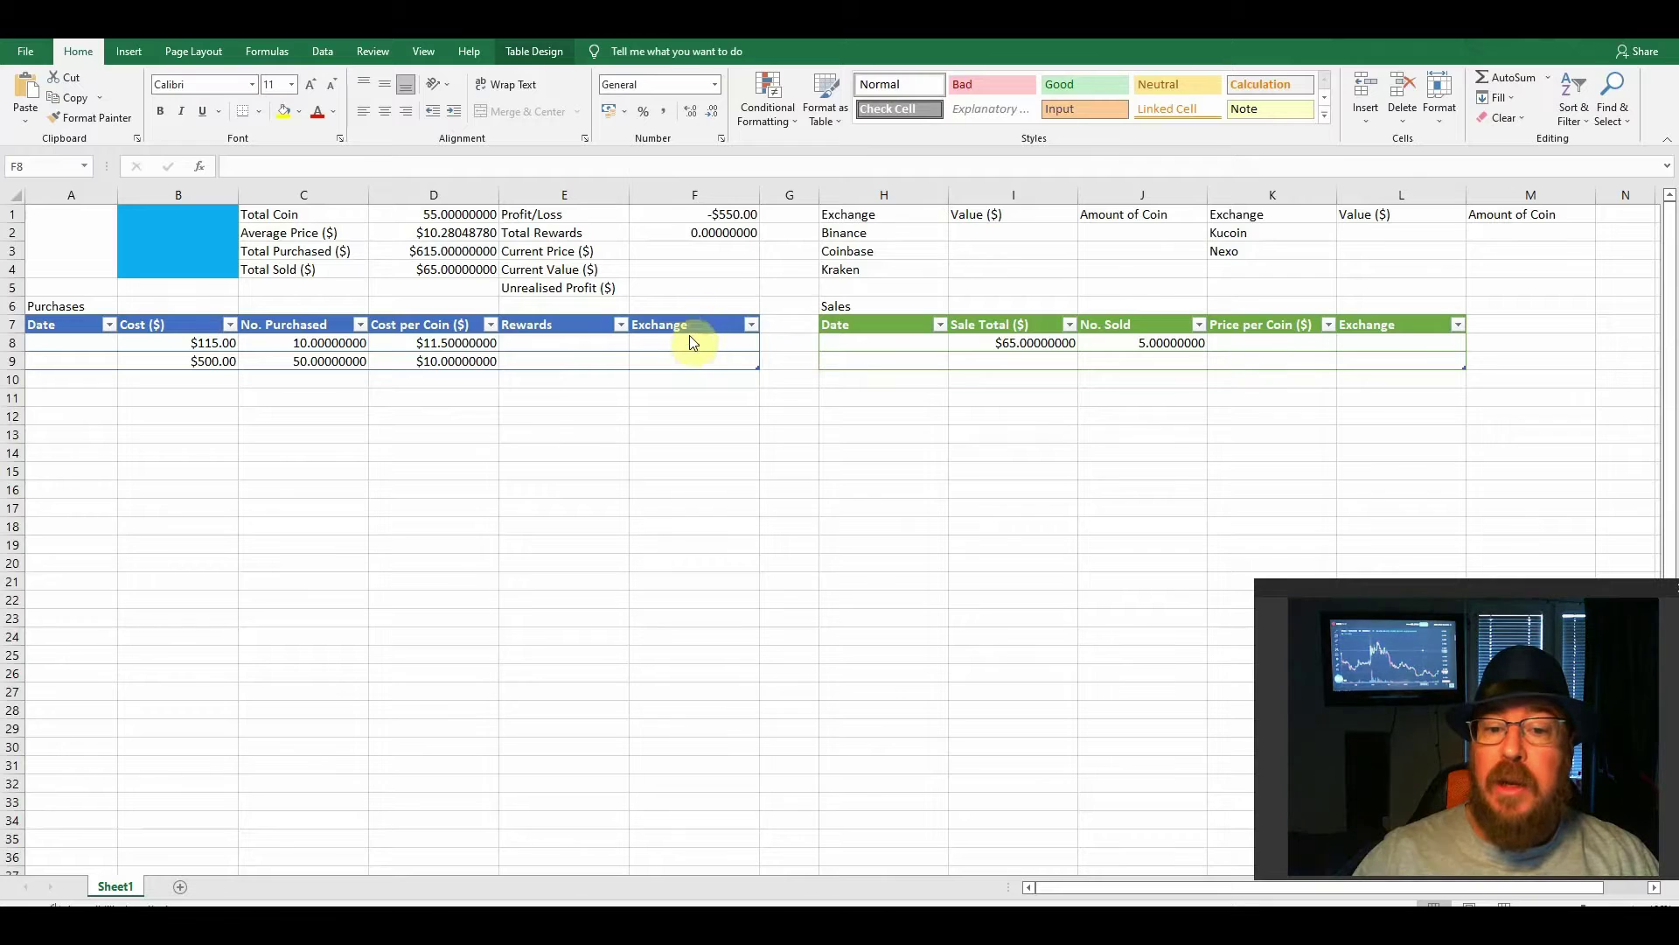
click(690, 342)
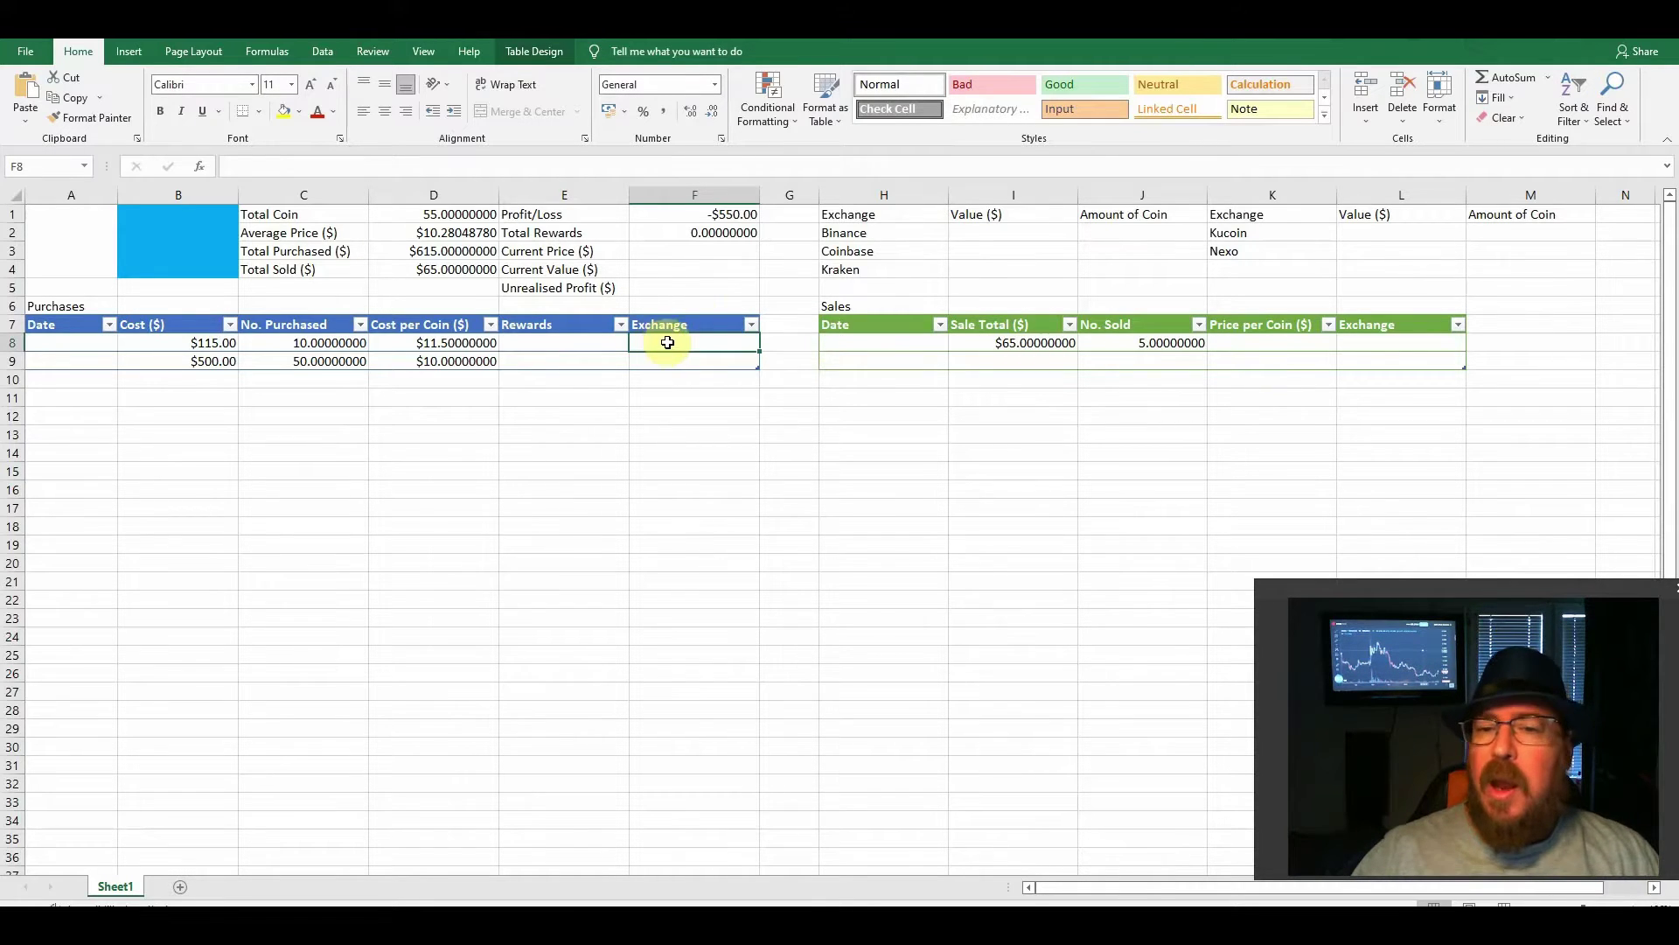
text(B)
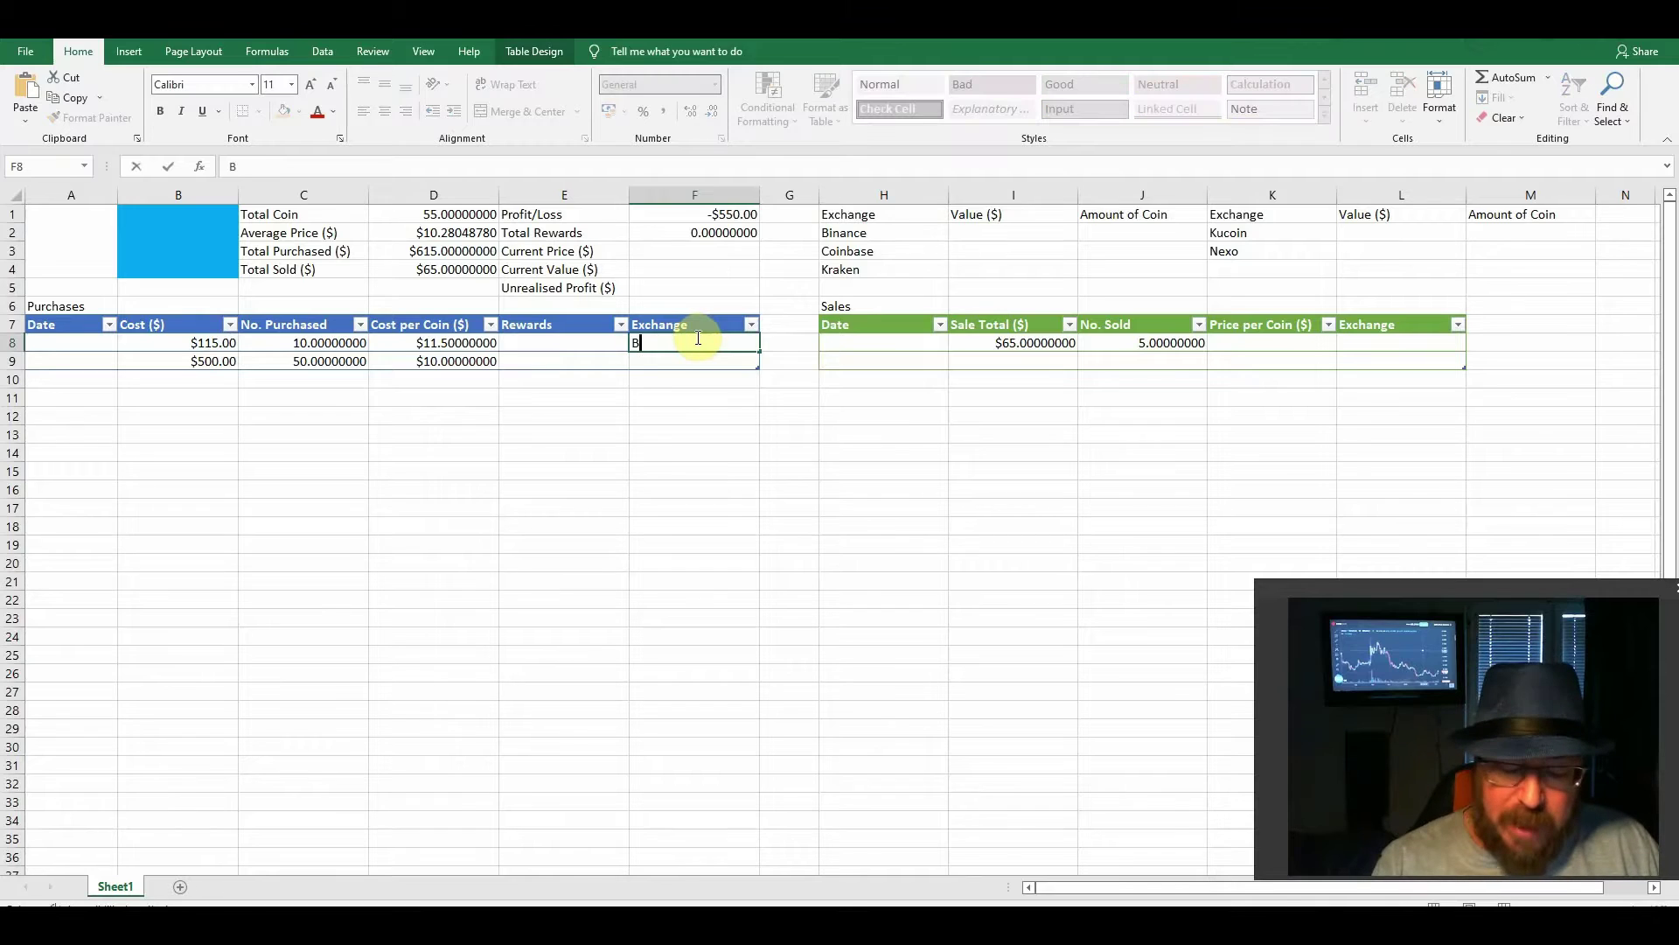
text(inance)
key(Return)
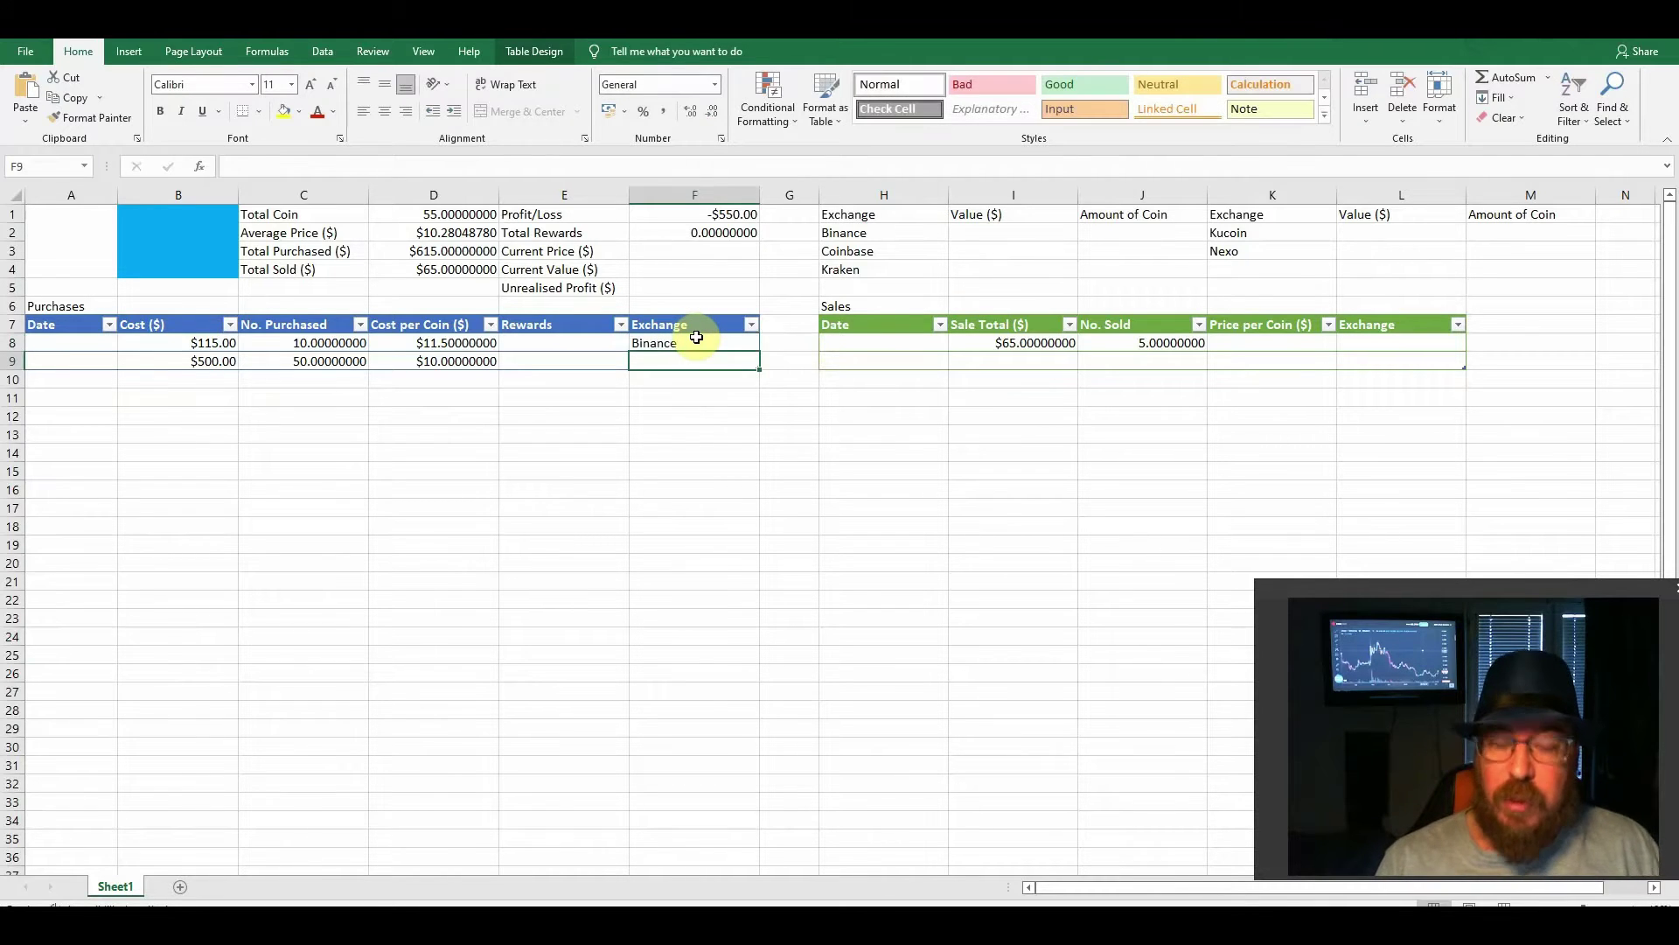
text(Coinbase)
key(Return)
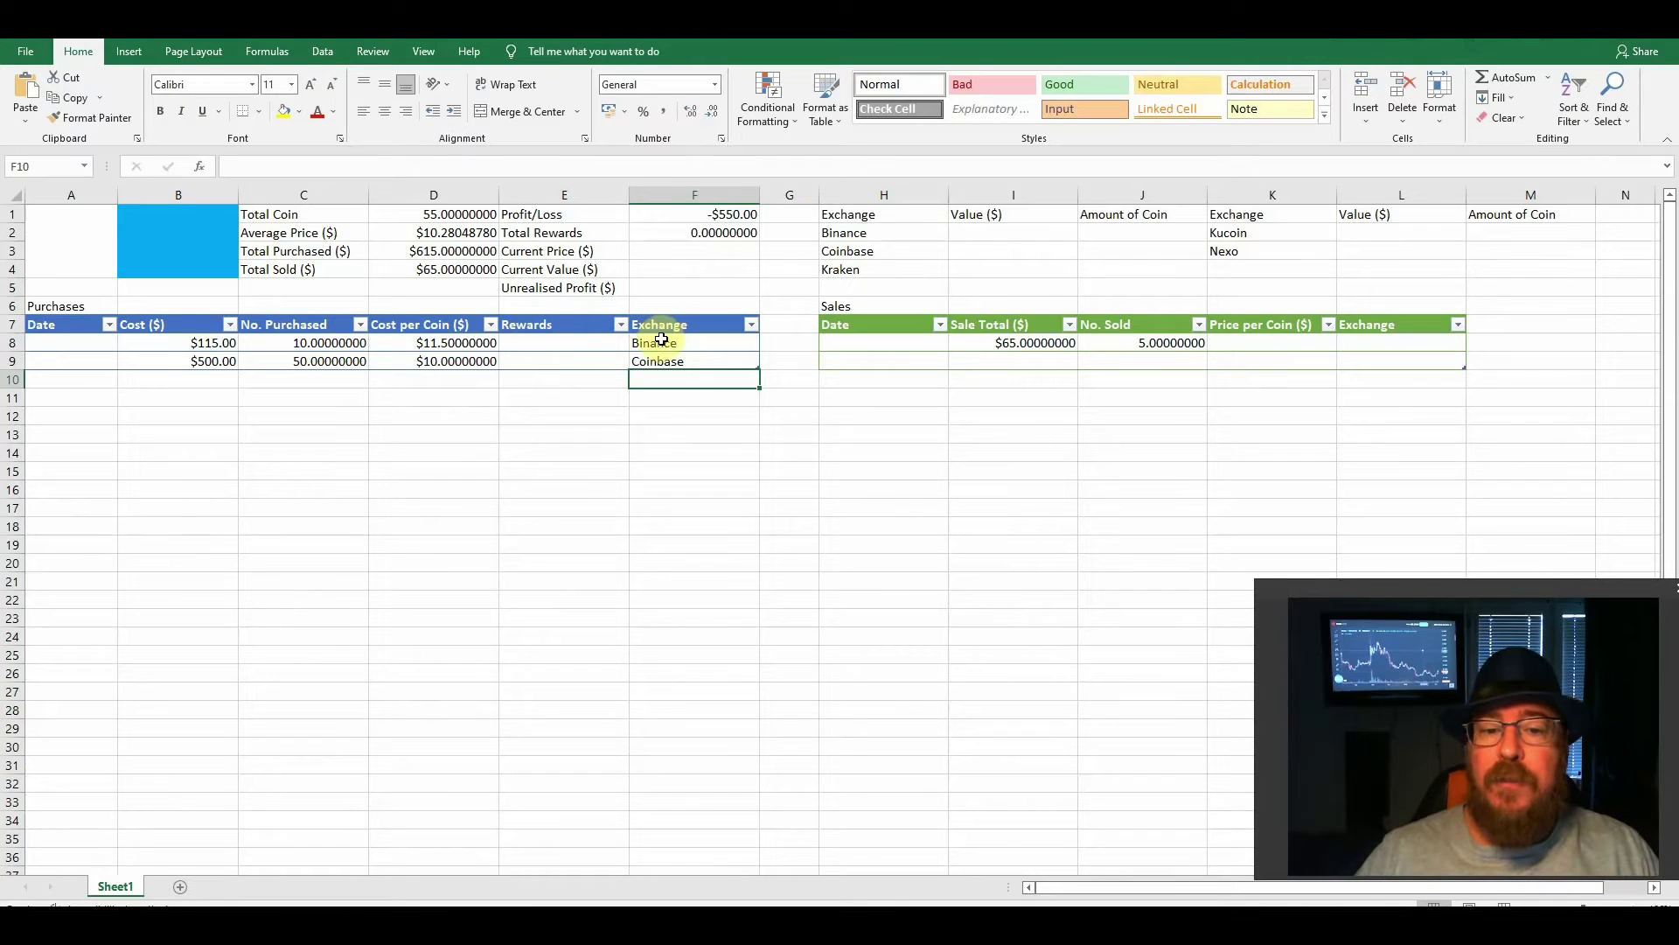
Clear the exchange names from F8 and F9 in the Purchases table
click(657, 344)
key(Delete)
click(679, 363)
key(Delete)
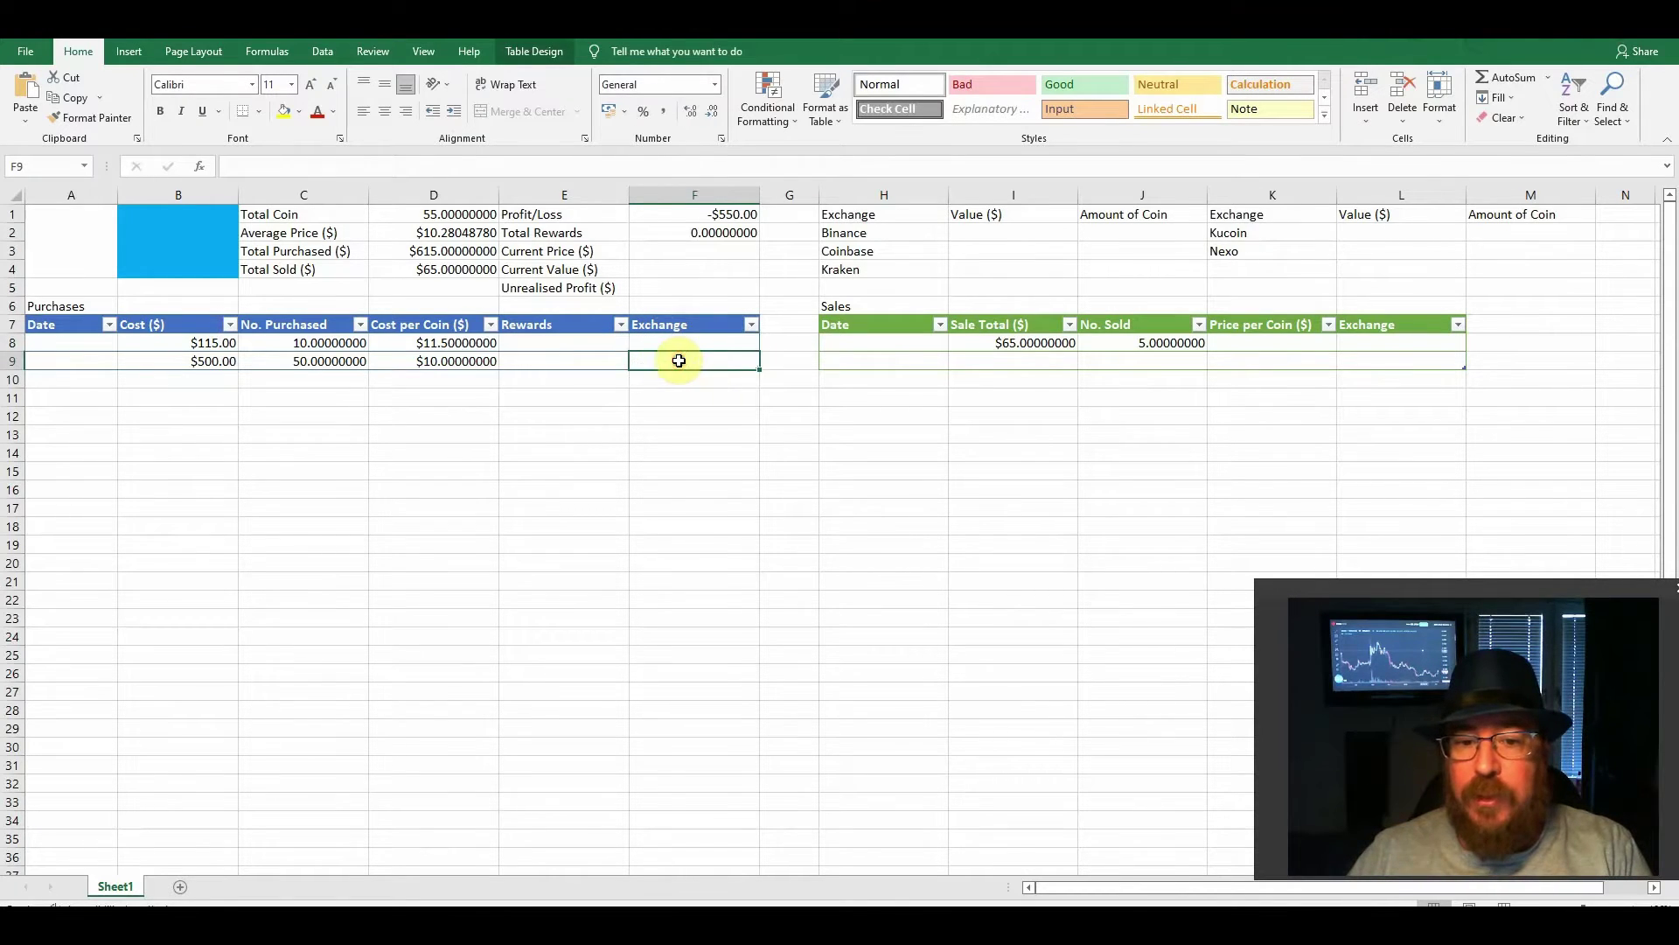
Open data validation for the Purchases Exchange cell F8 and allow only values from a list
click(683, 345)
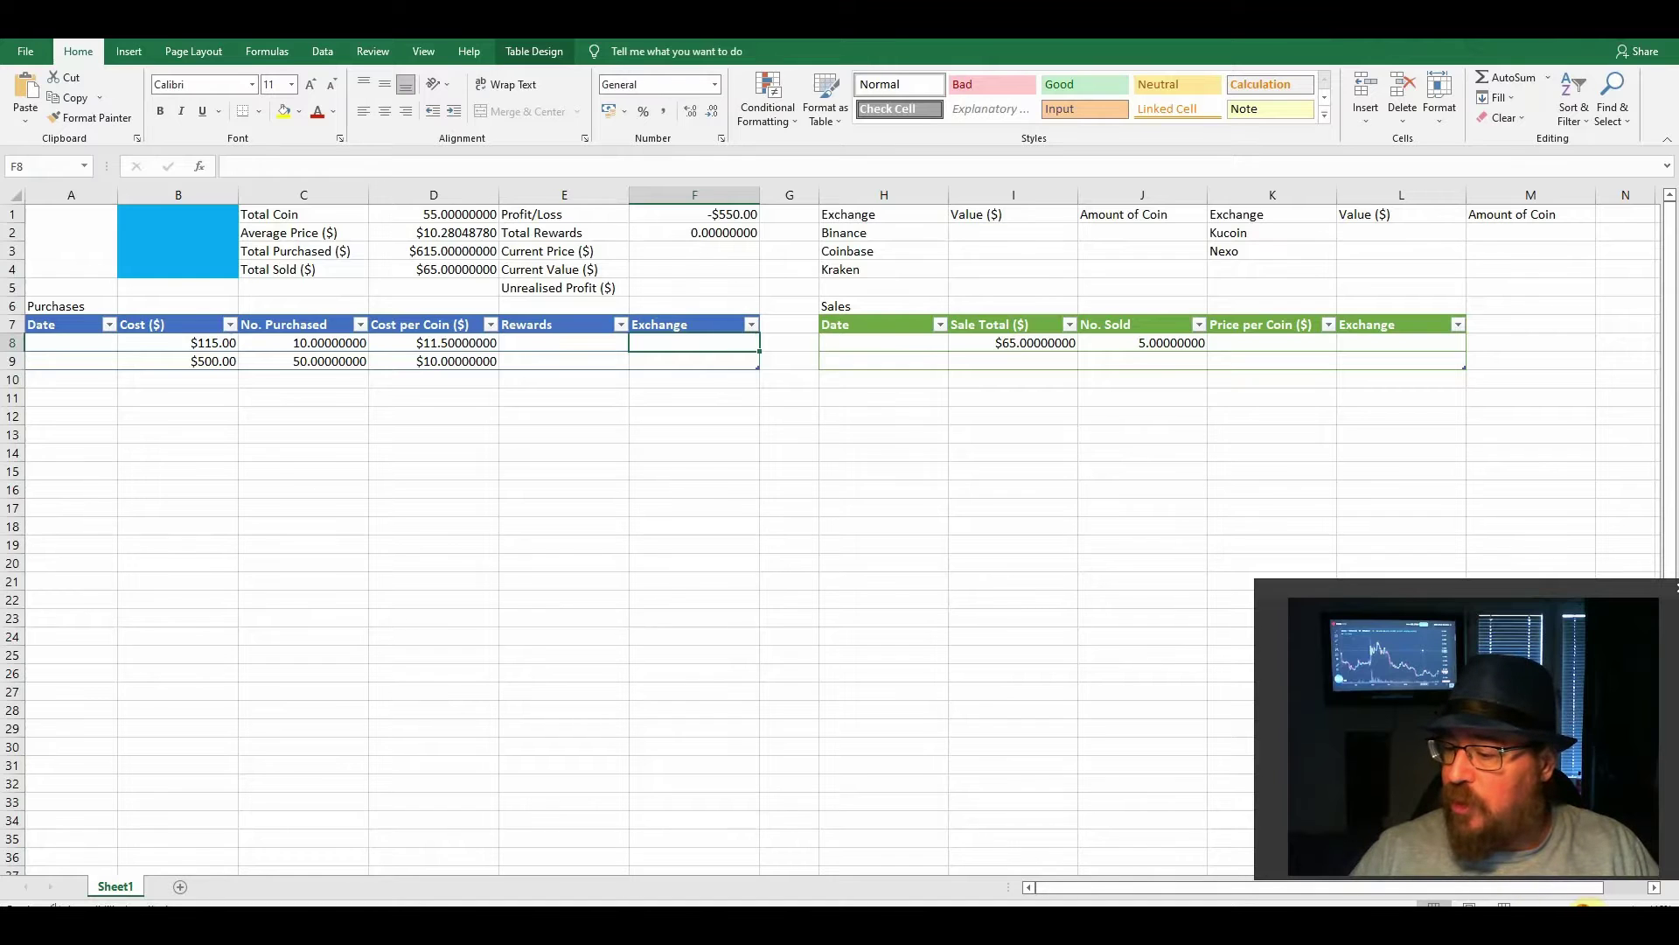
drag(1585, 909, 1599, 909)
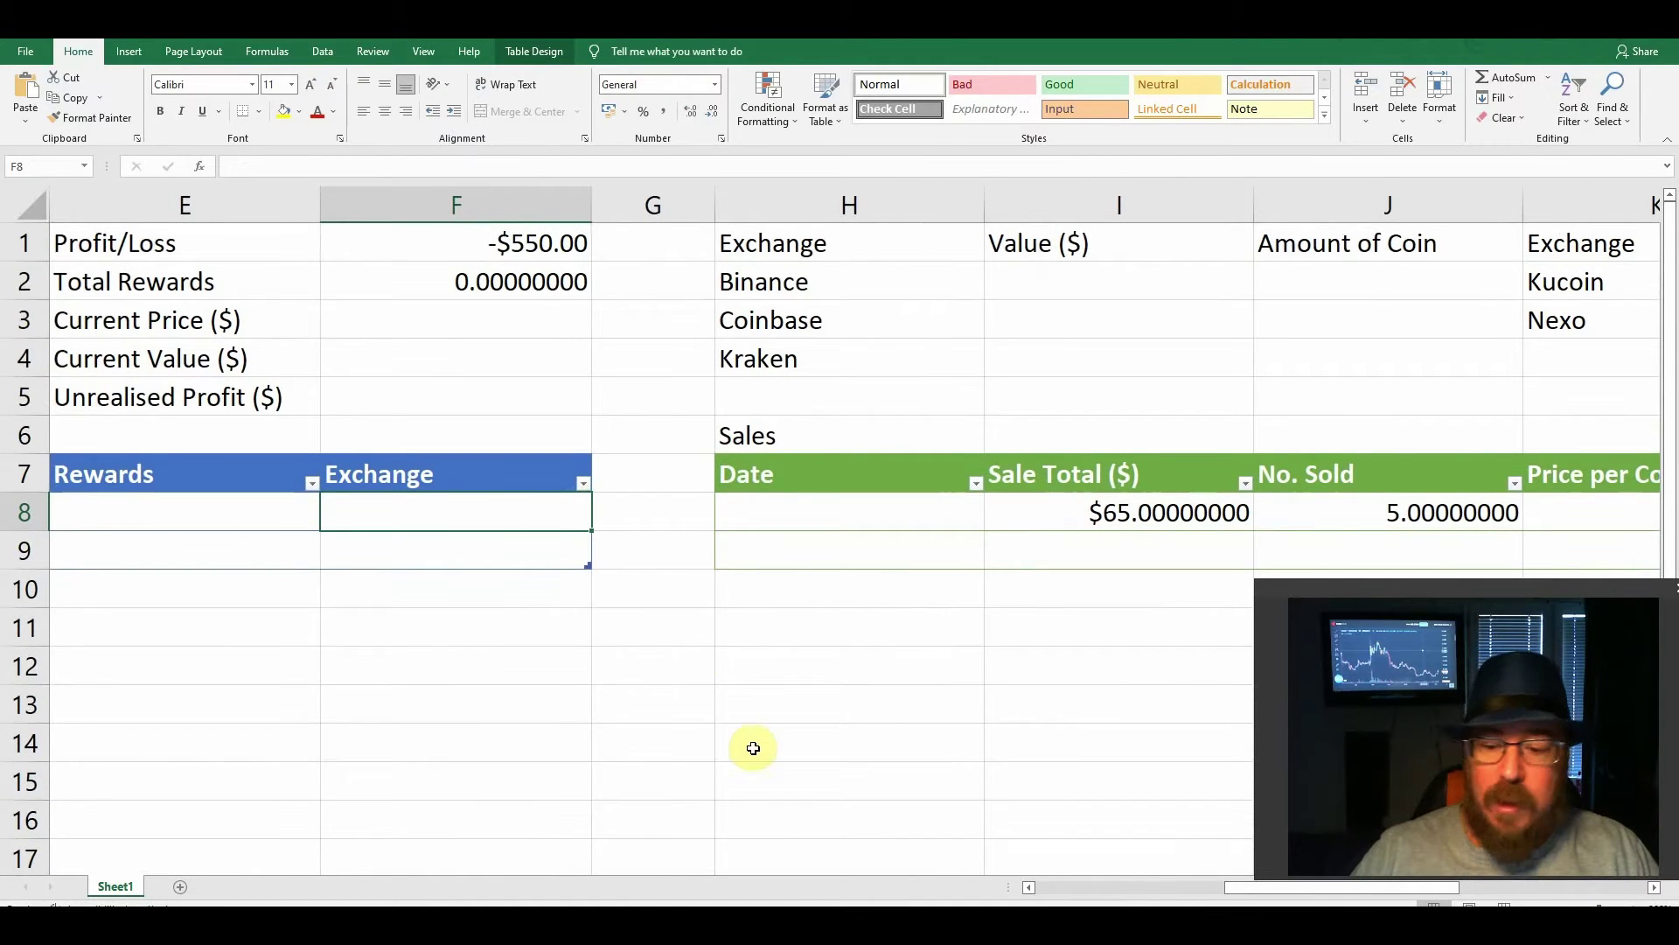
drag(1275, 890, 1203, 896)
click(678, 519)
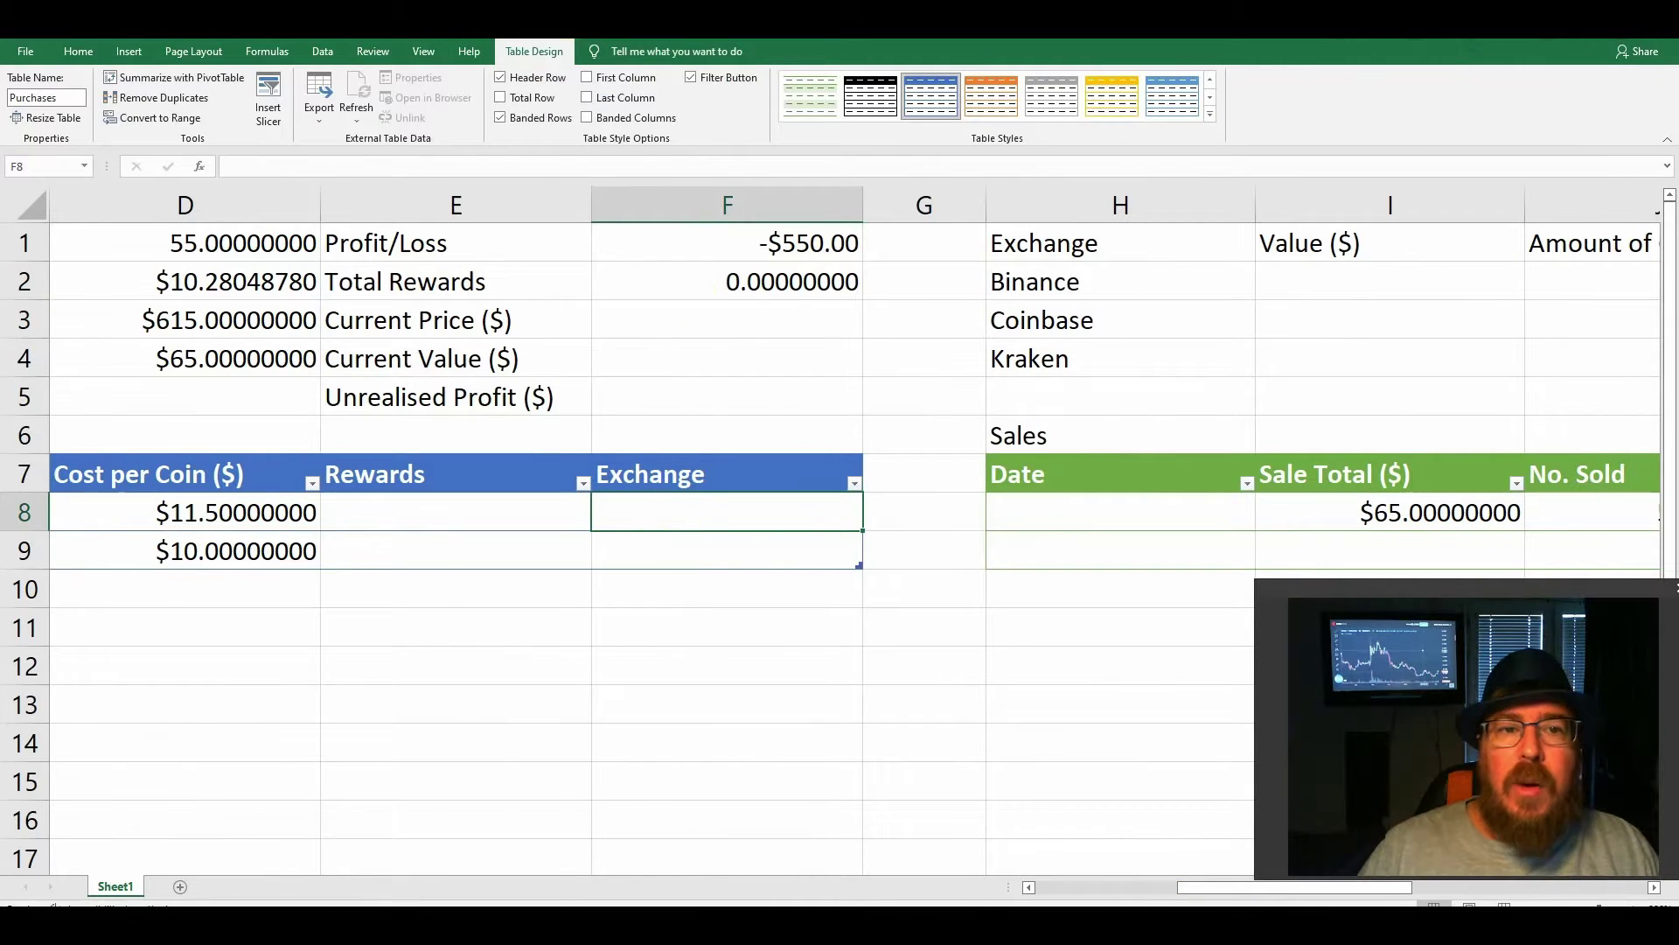
click(322, 52)
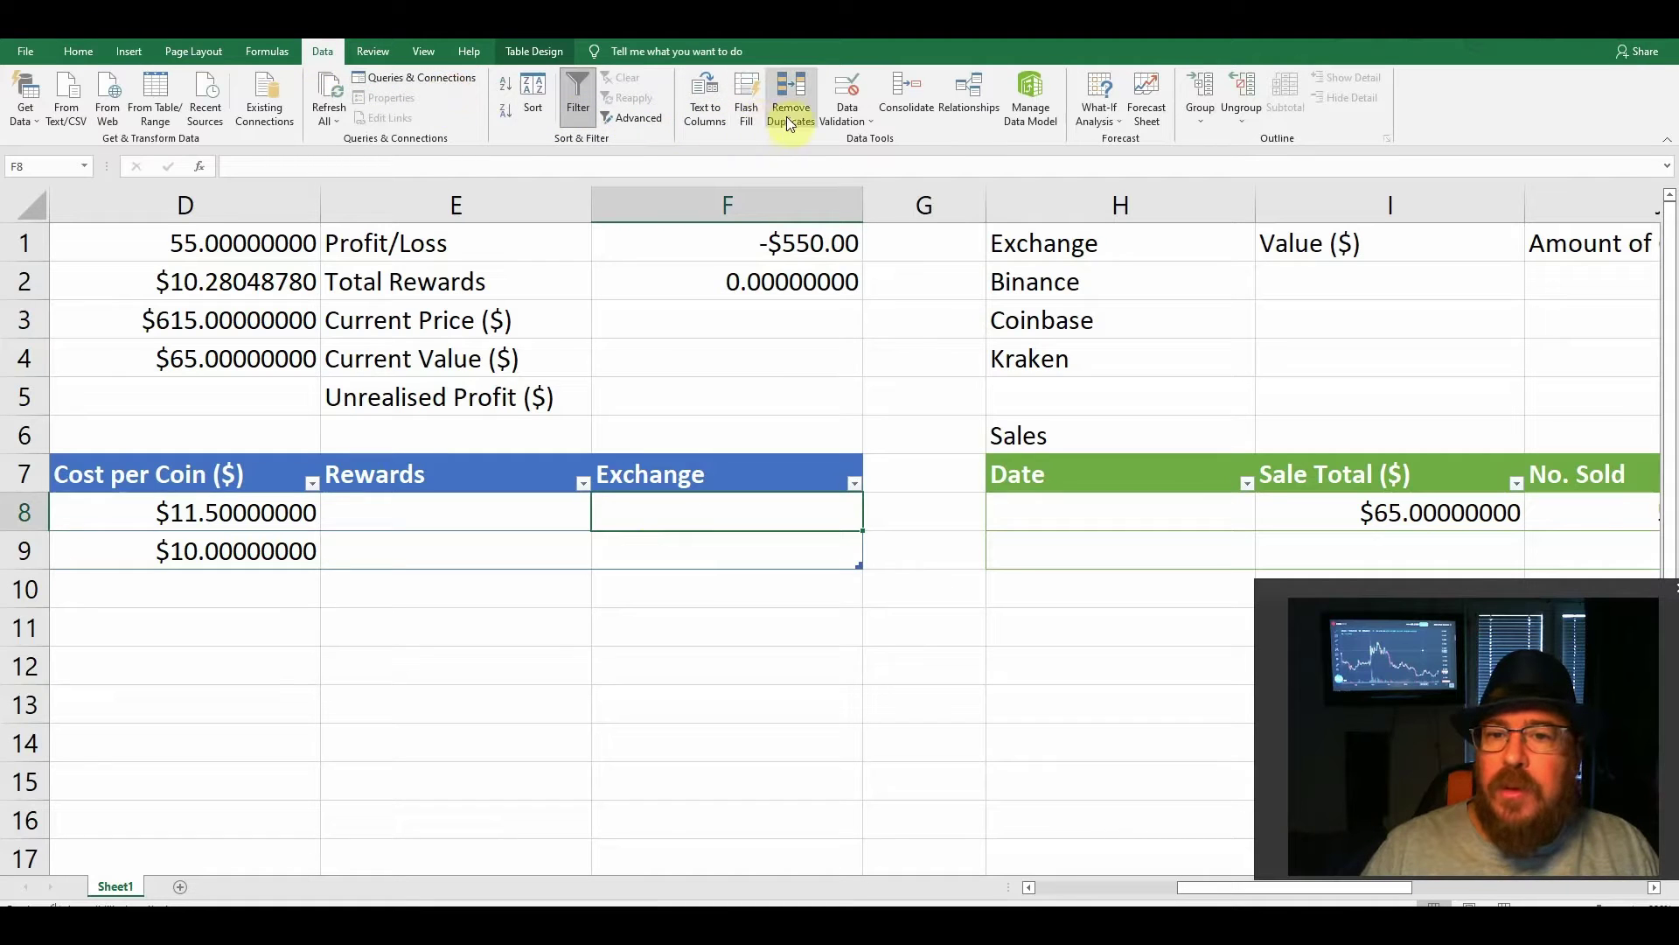
click(854, 121)
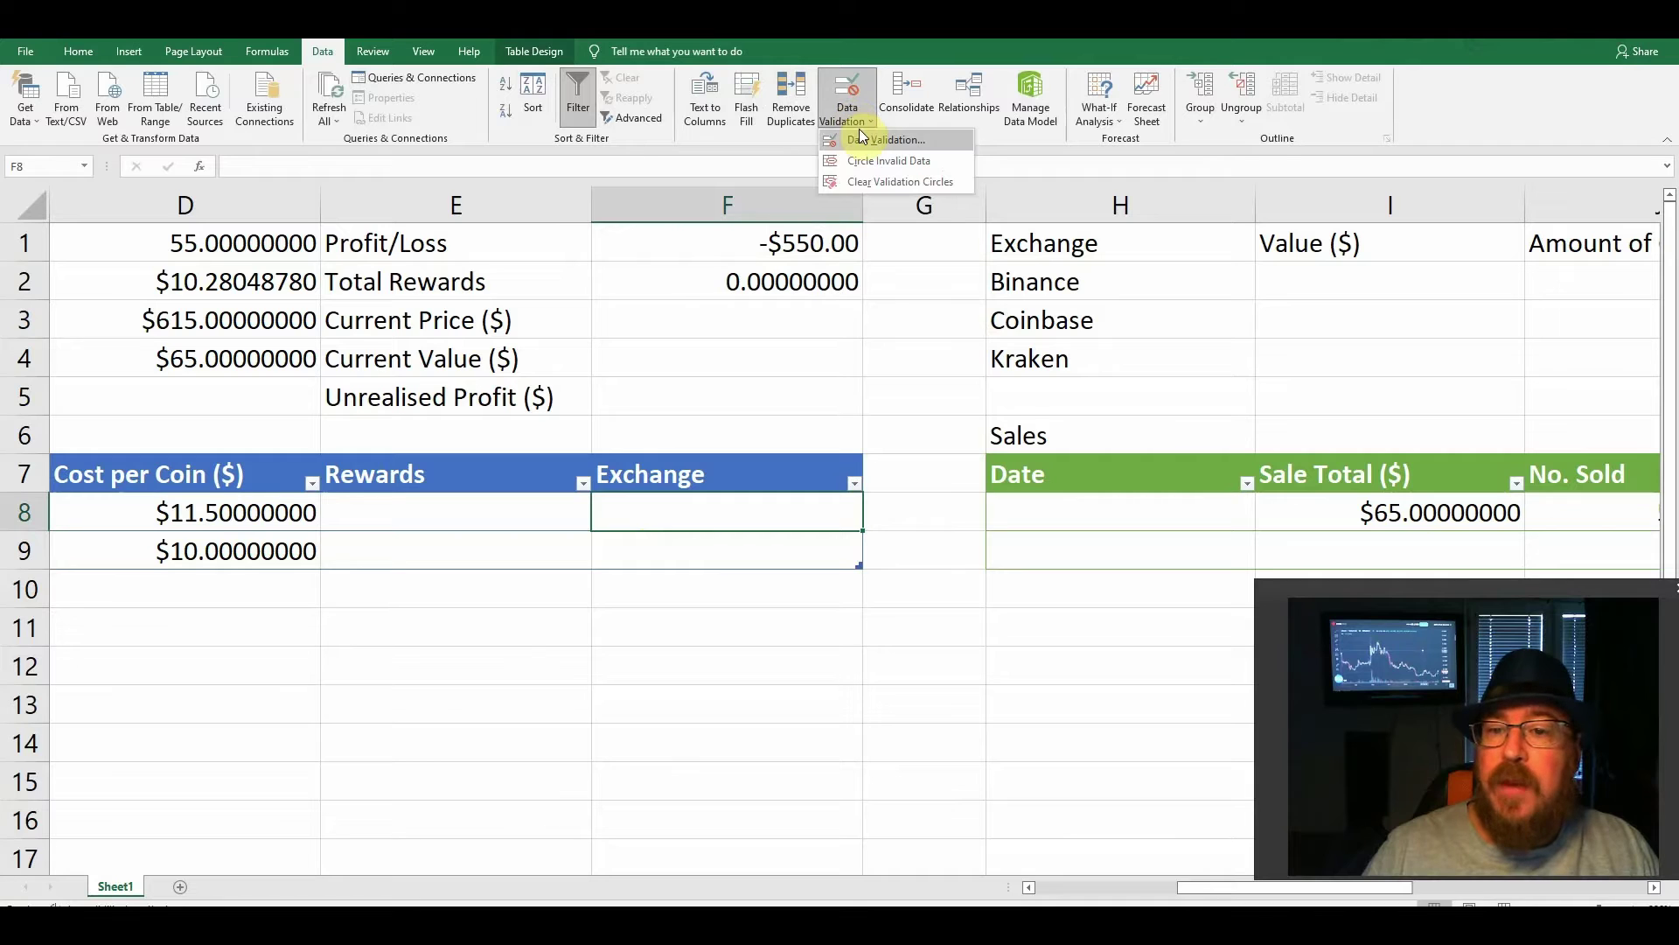
click(865, 140)
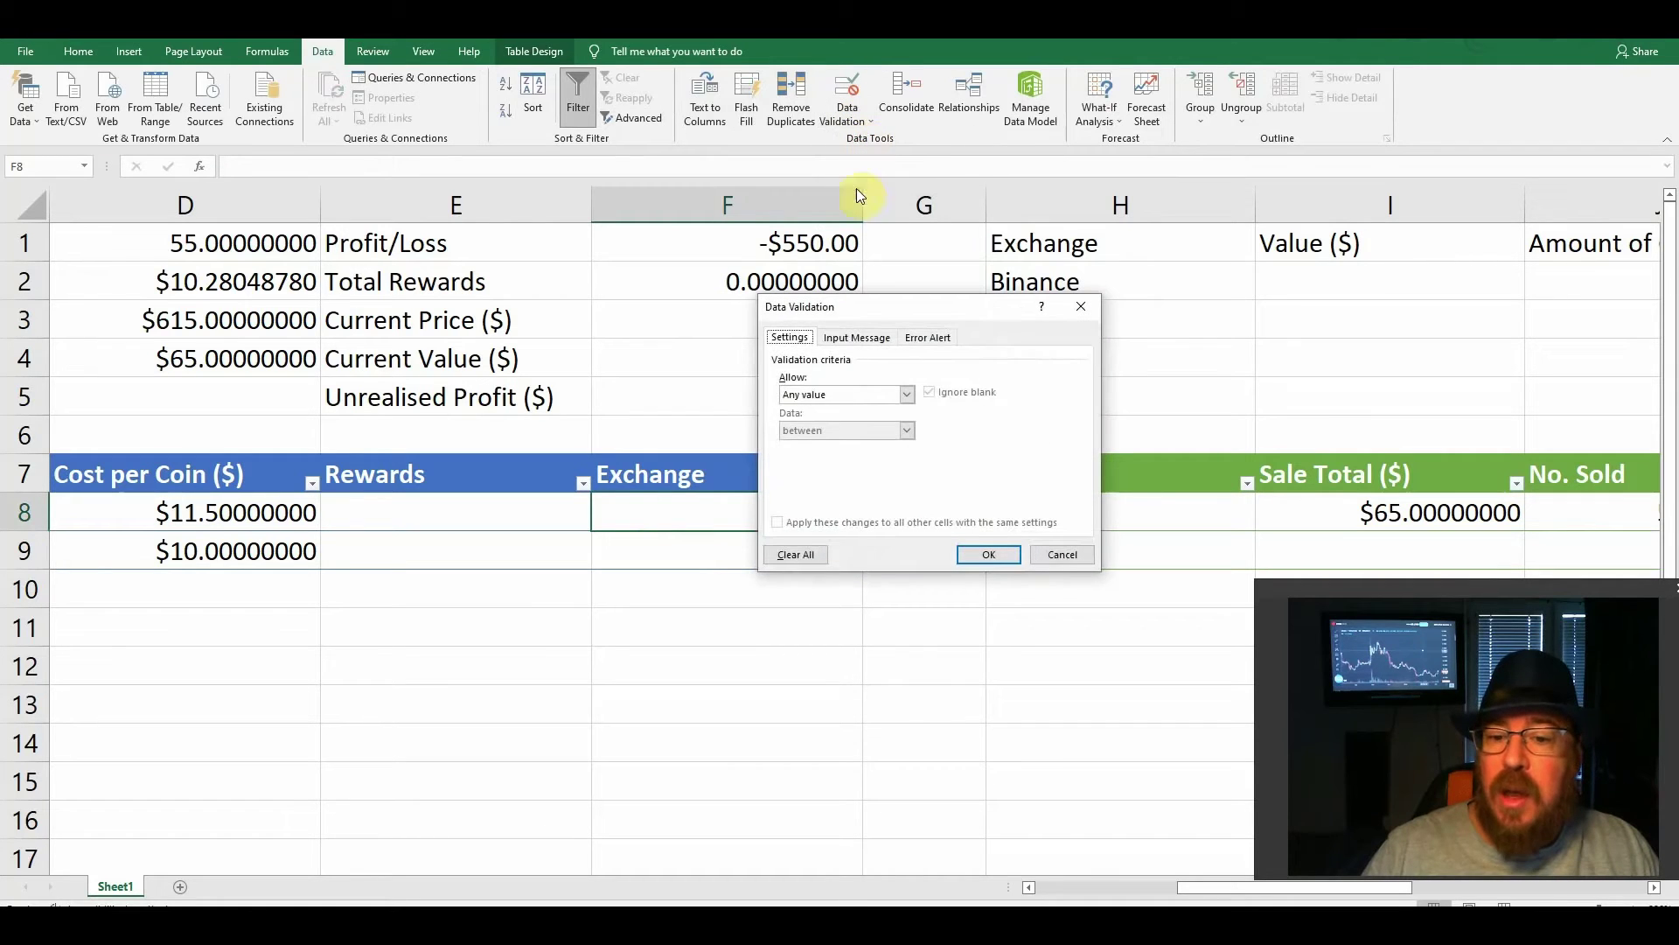
drag(851, 308, 702, 302)
click(712, 390)
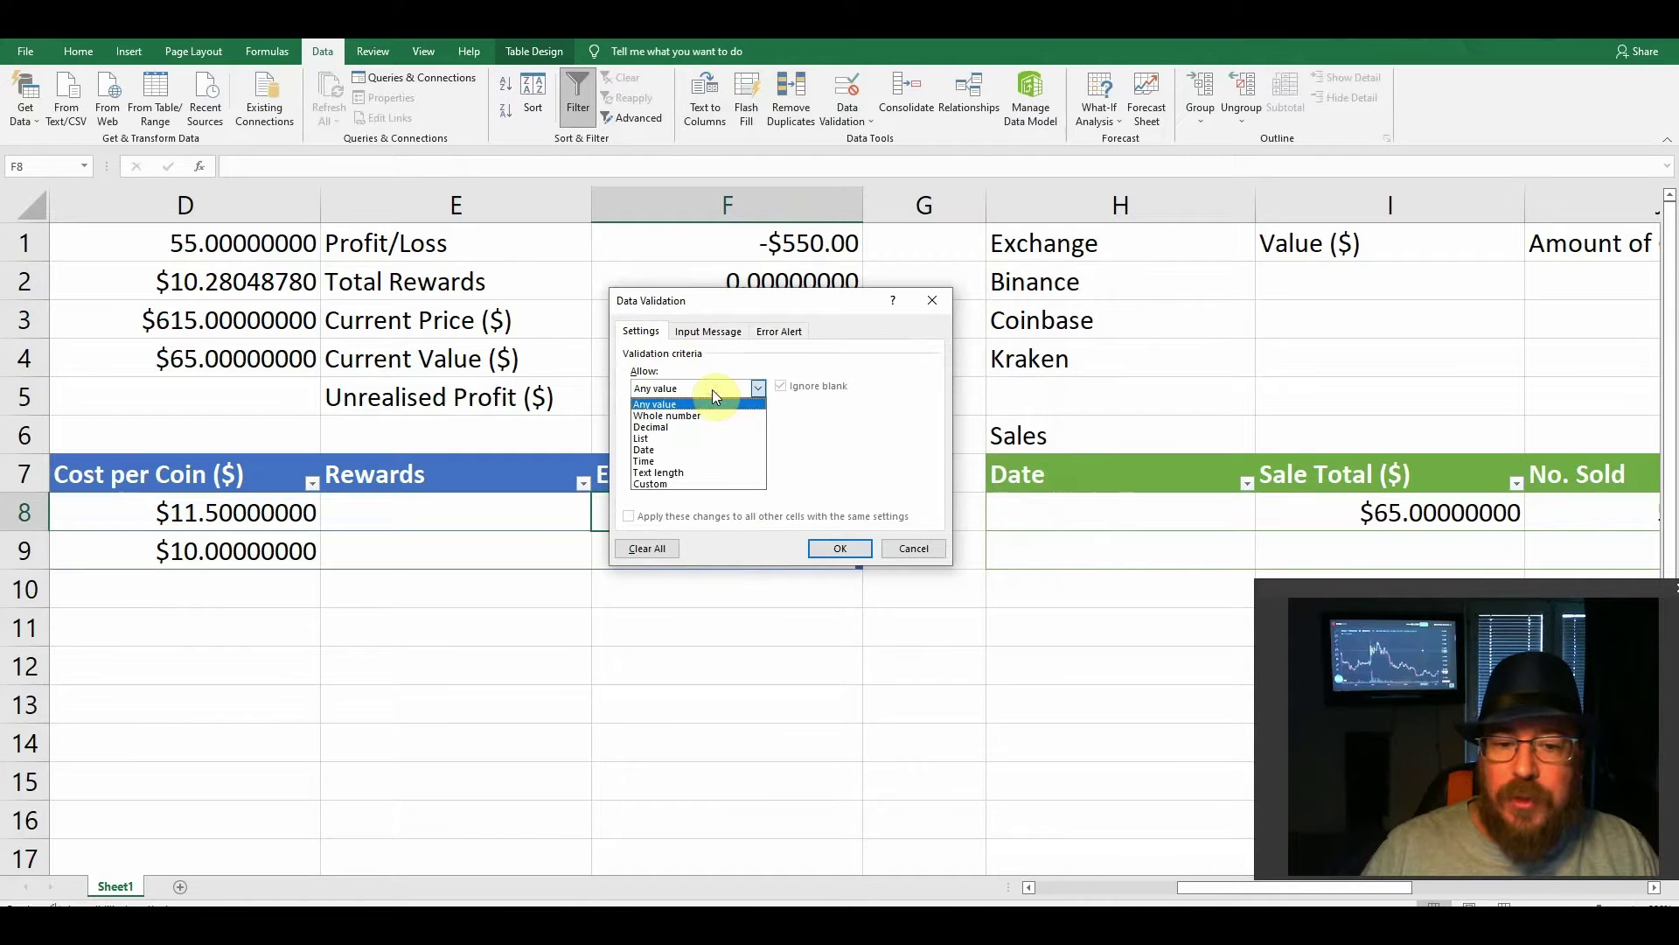
click(658, 440)
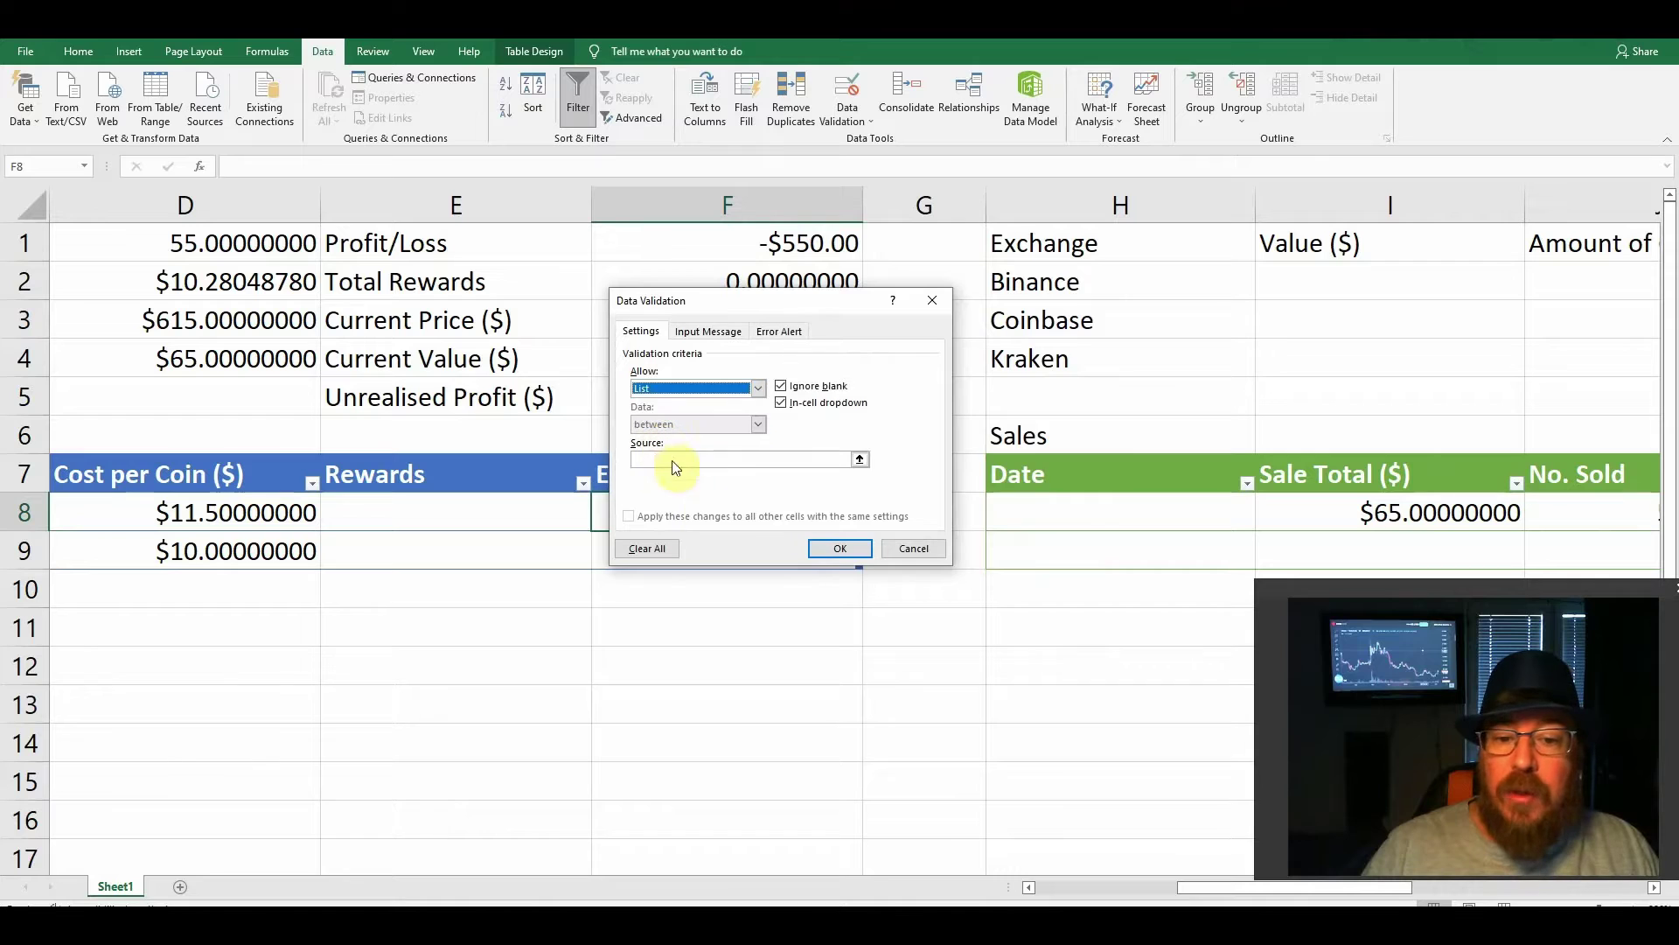
Set the list source to Binance,Coinbase,Kraken,Kucoin,Nexo,Metamask,Trust Wallet,Zelcore and apply the validation
click(682, 456)
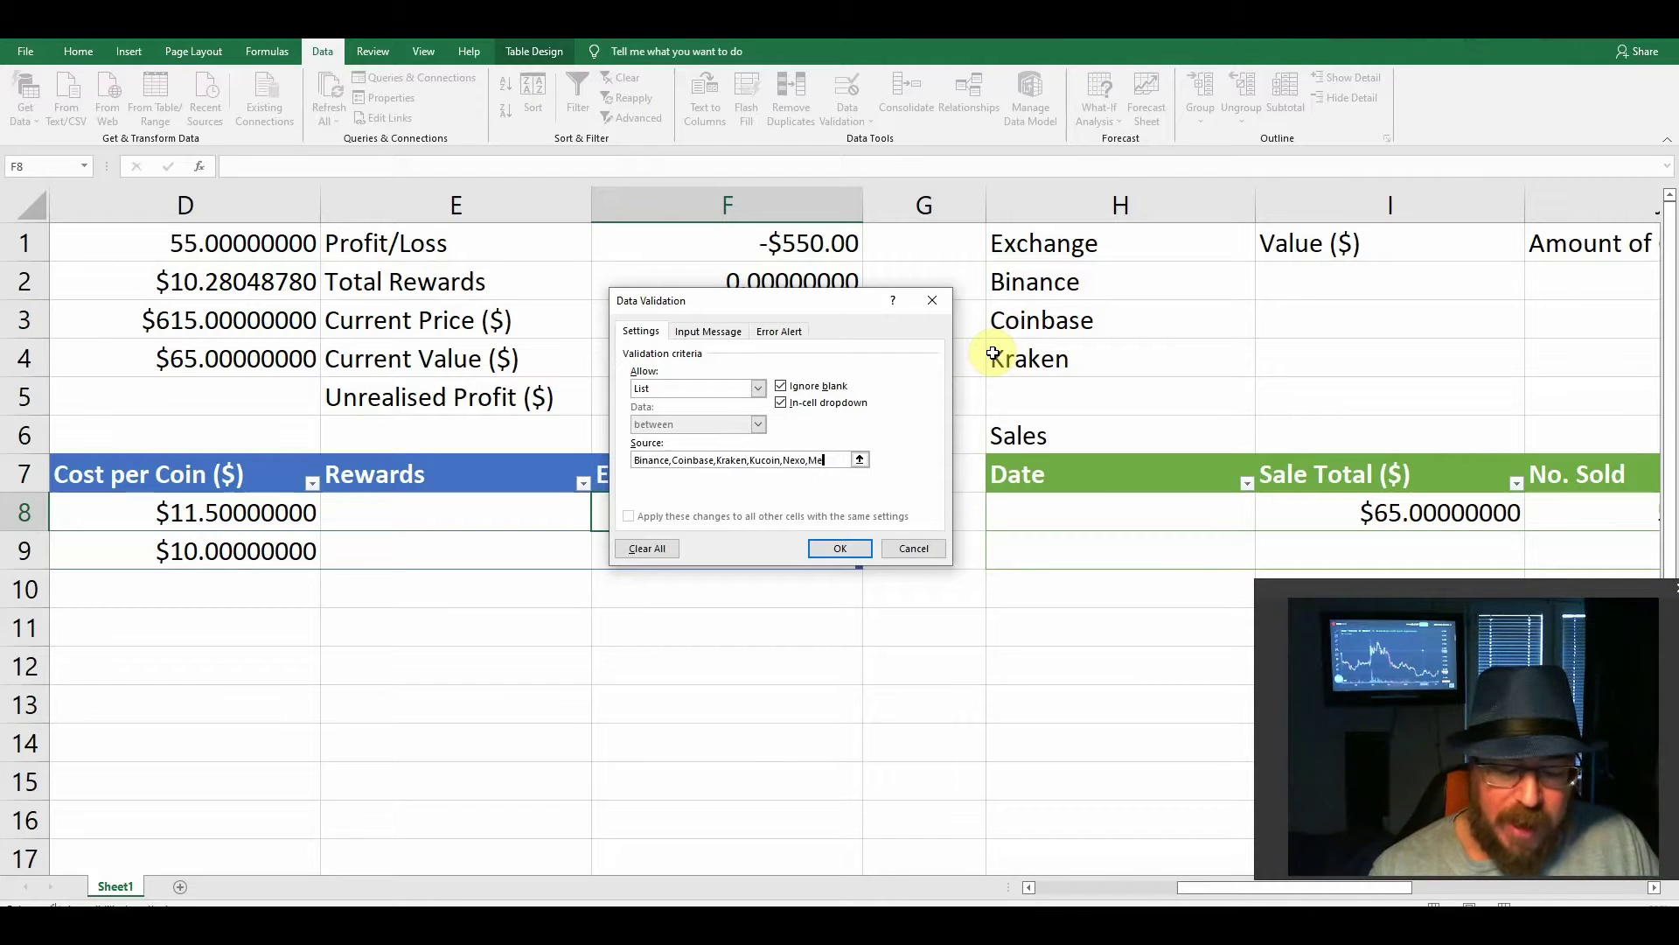
text(sk,Trust)
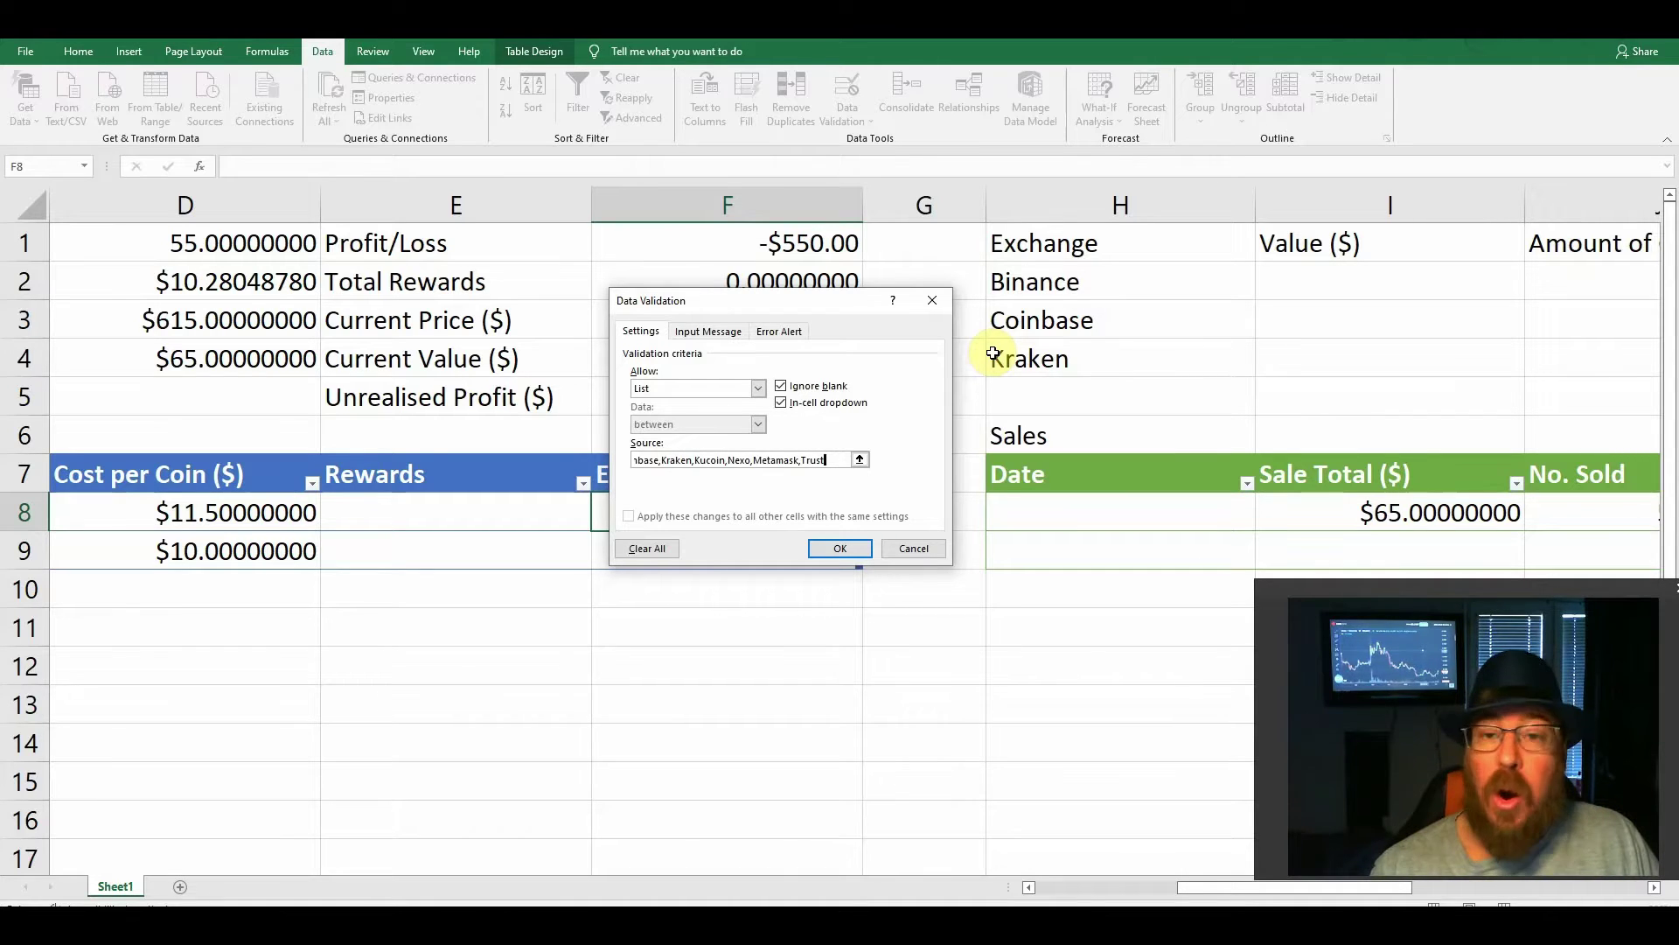
text( Wallet,)
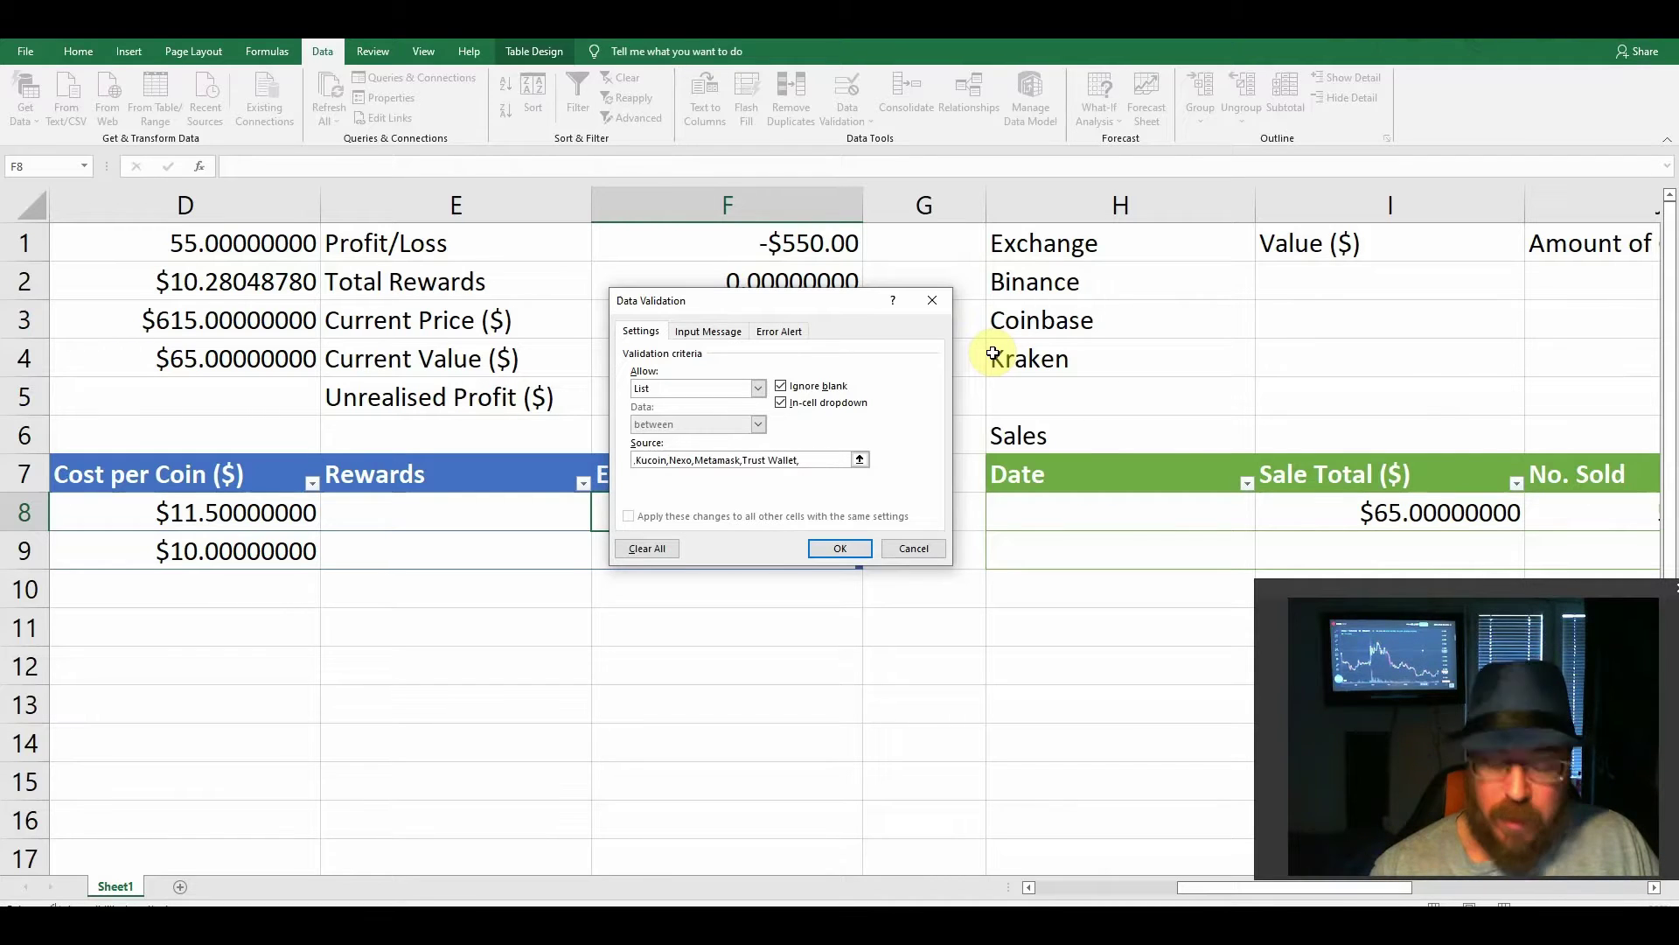
text(Zelc)
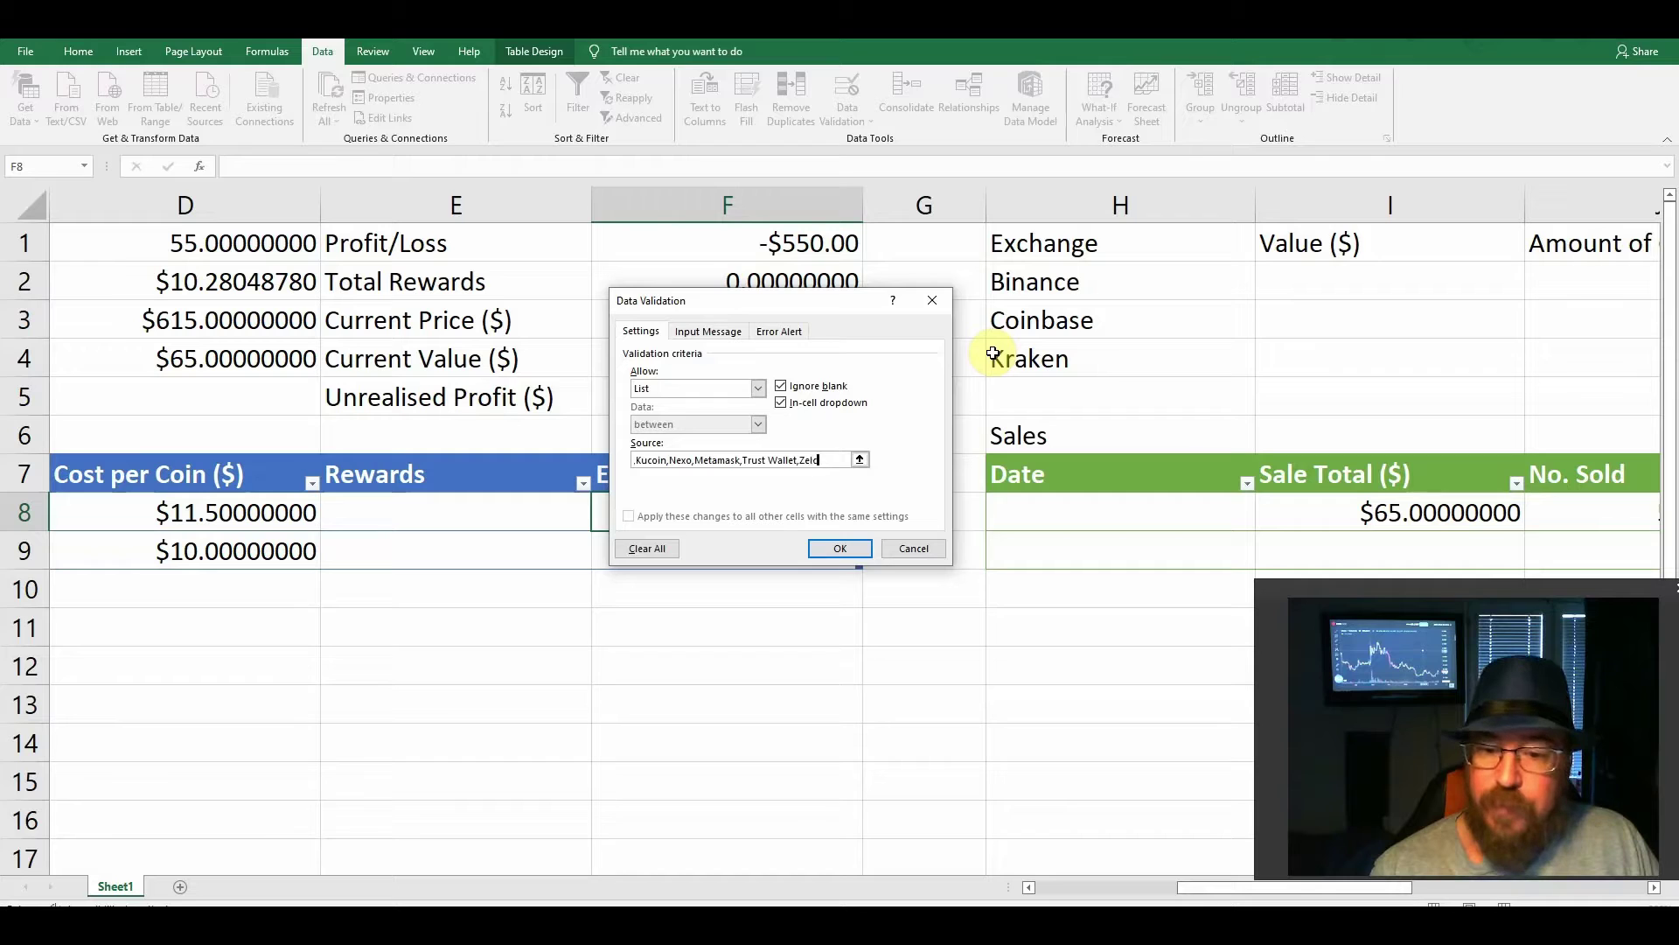
text(ore)
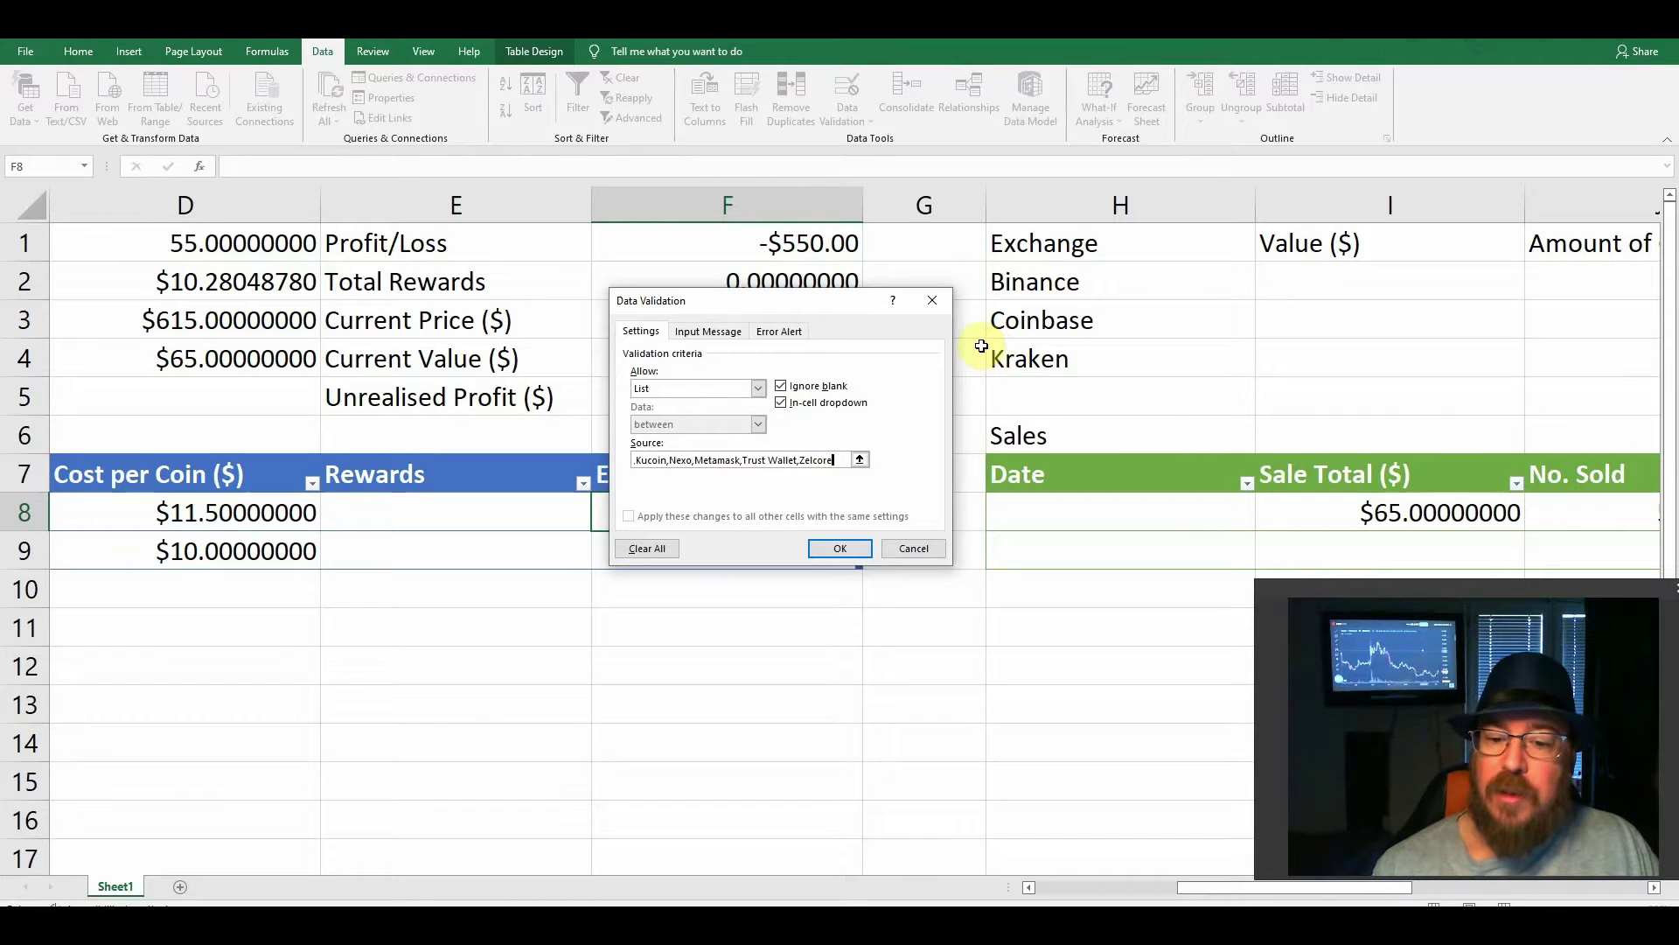
click(843, 548)
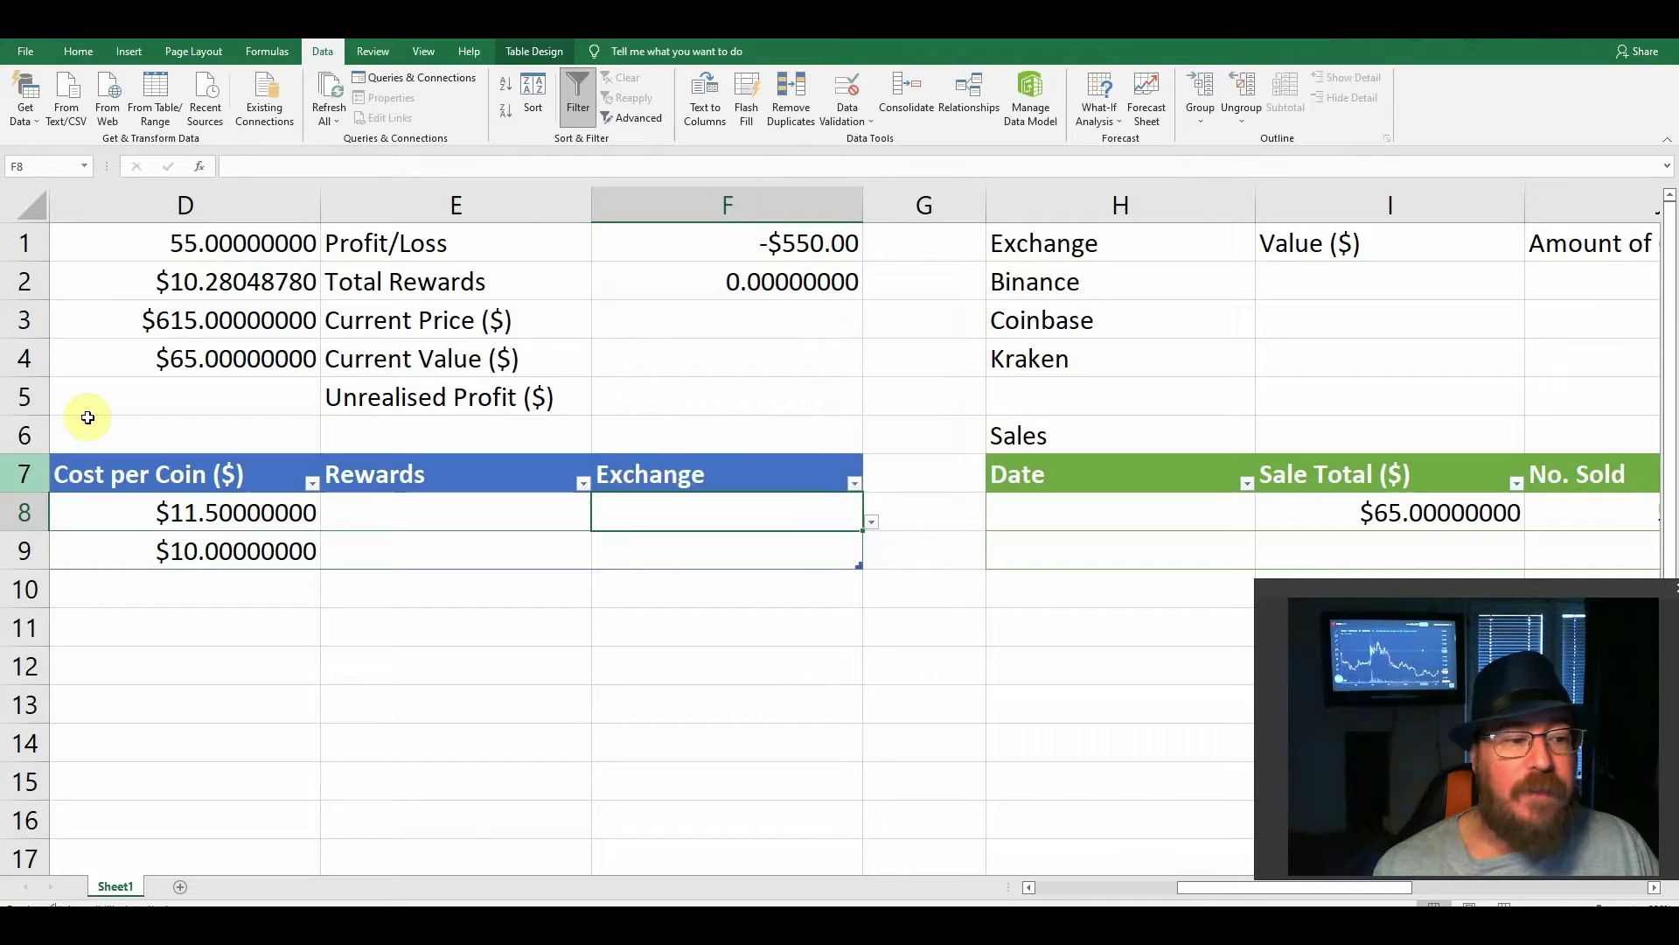
Choose Binance from the dropdown list in F8 and fill the cell down to F9
click(872, 522)
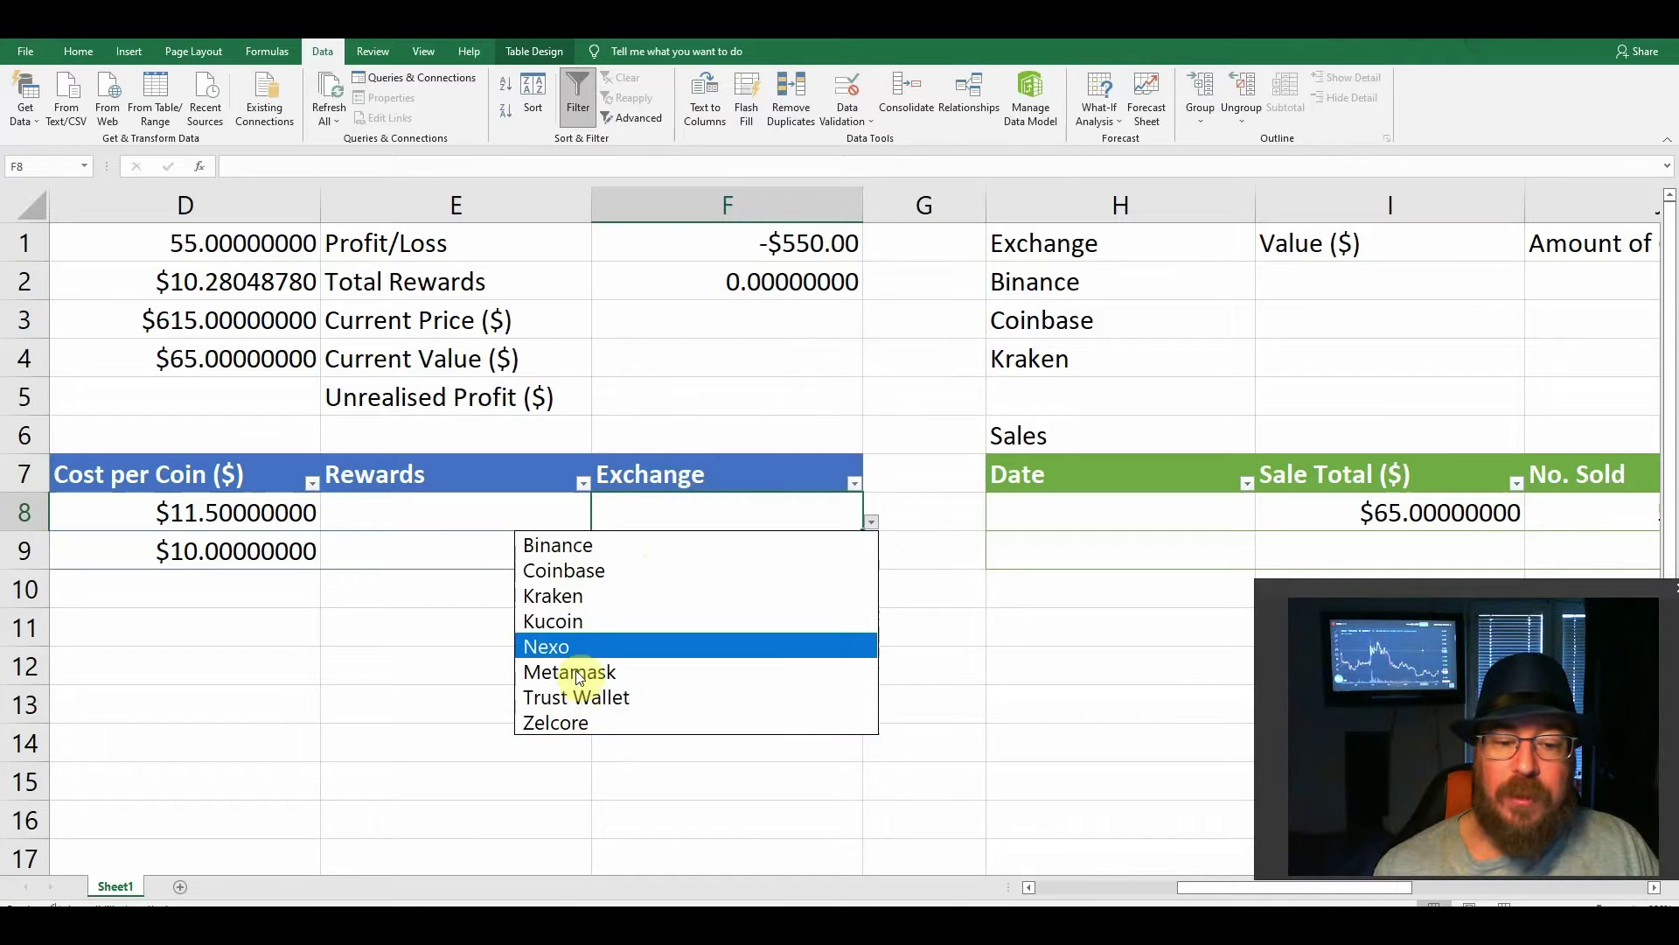
click(570, 551)
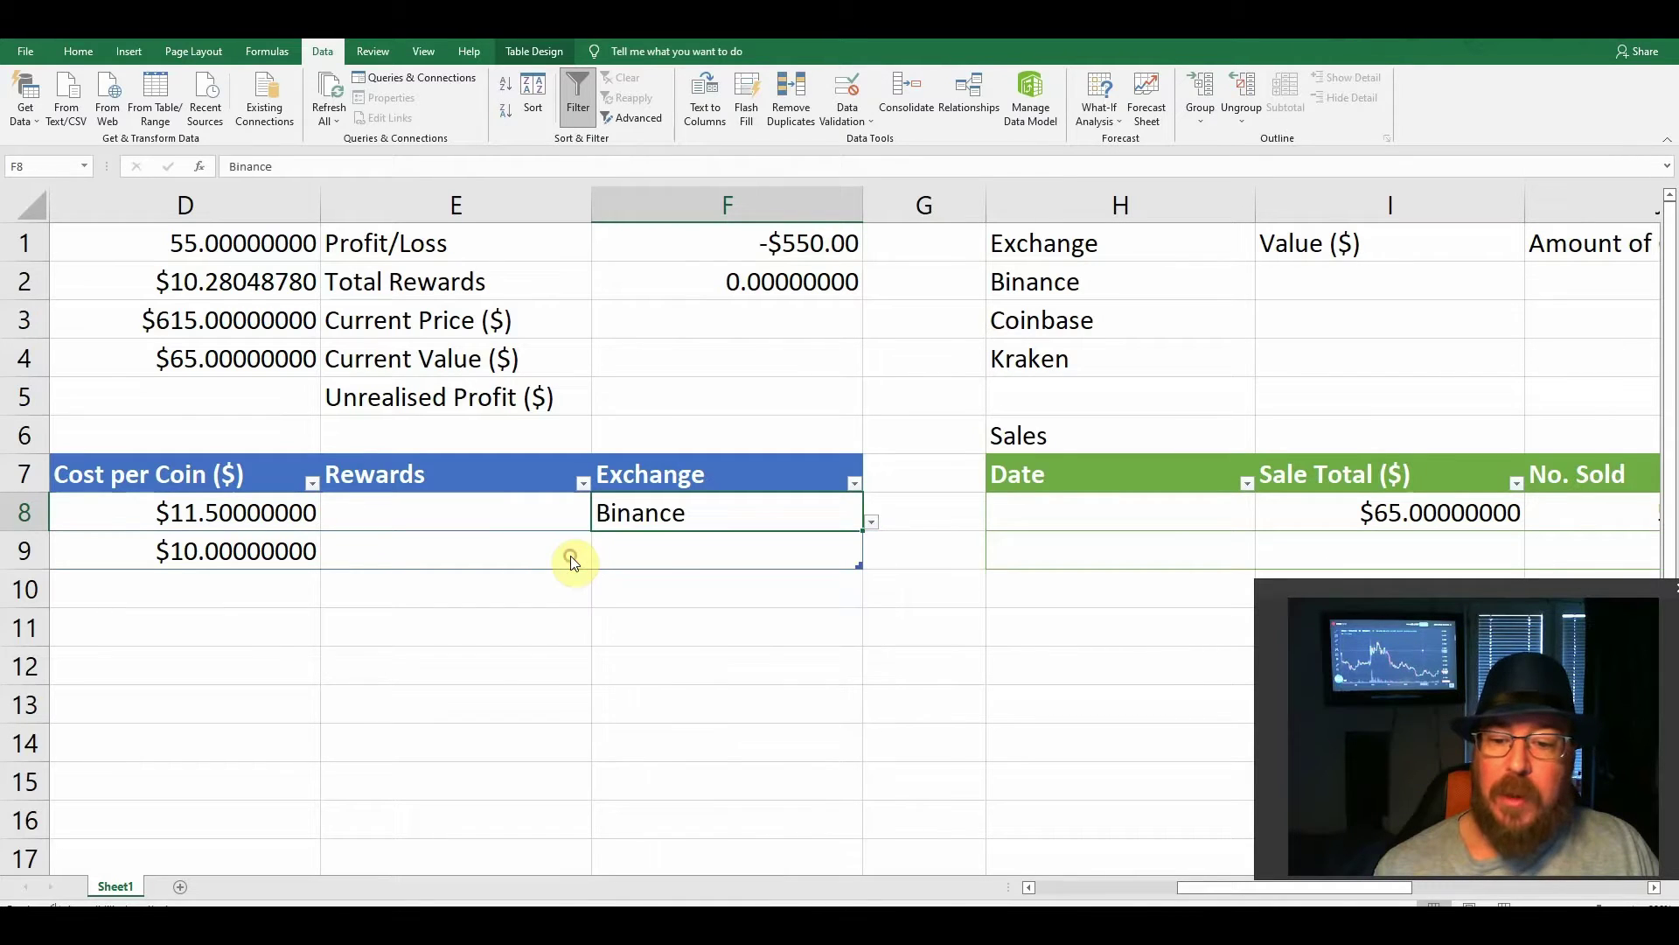
click(796, 565)
click(832, 523)
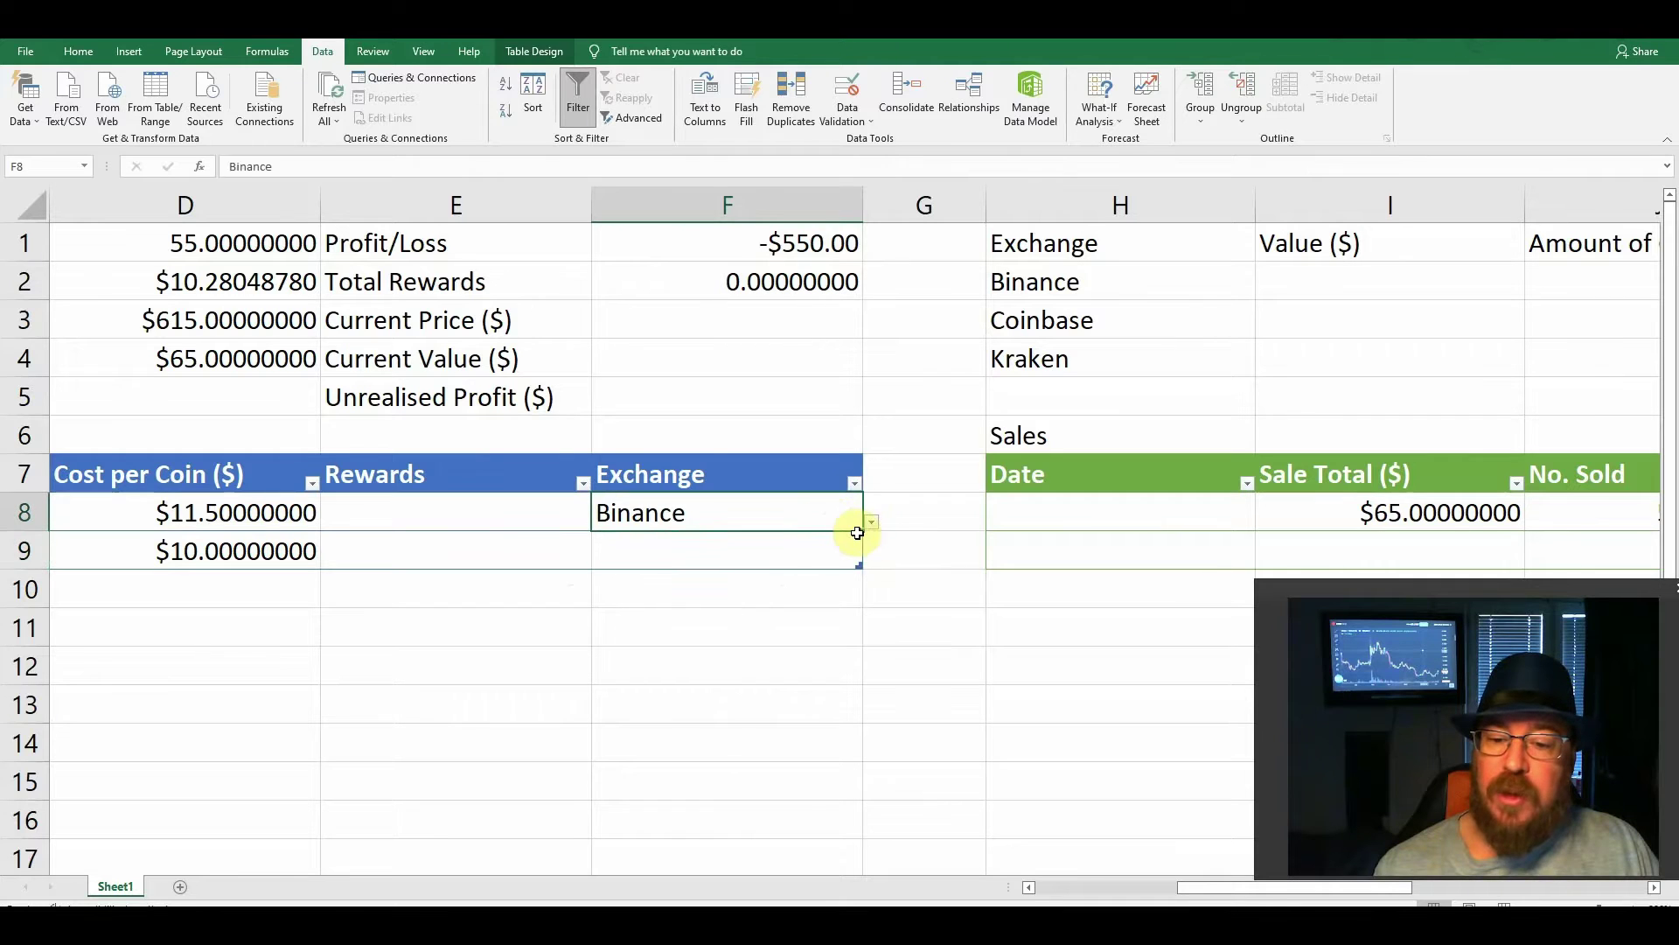
drag(865, 533, 858, 560)
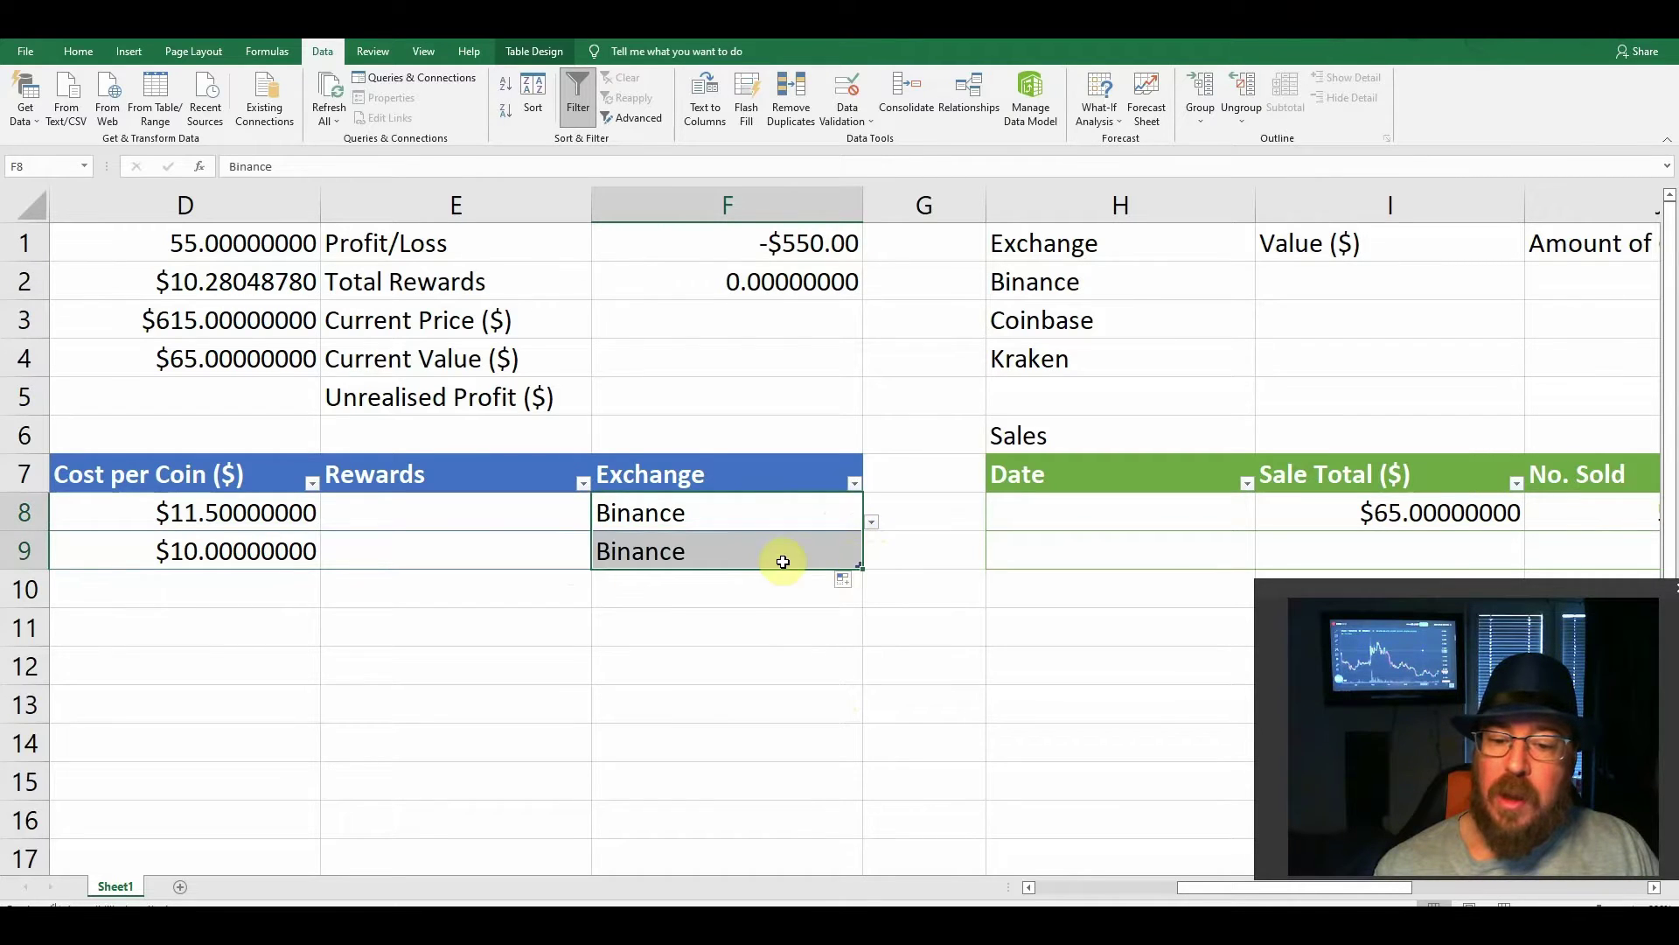
Clear the Binance entries from F9 and F8, leaving their dropdown lists in place
click(775, 550)
key(Delete)
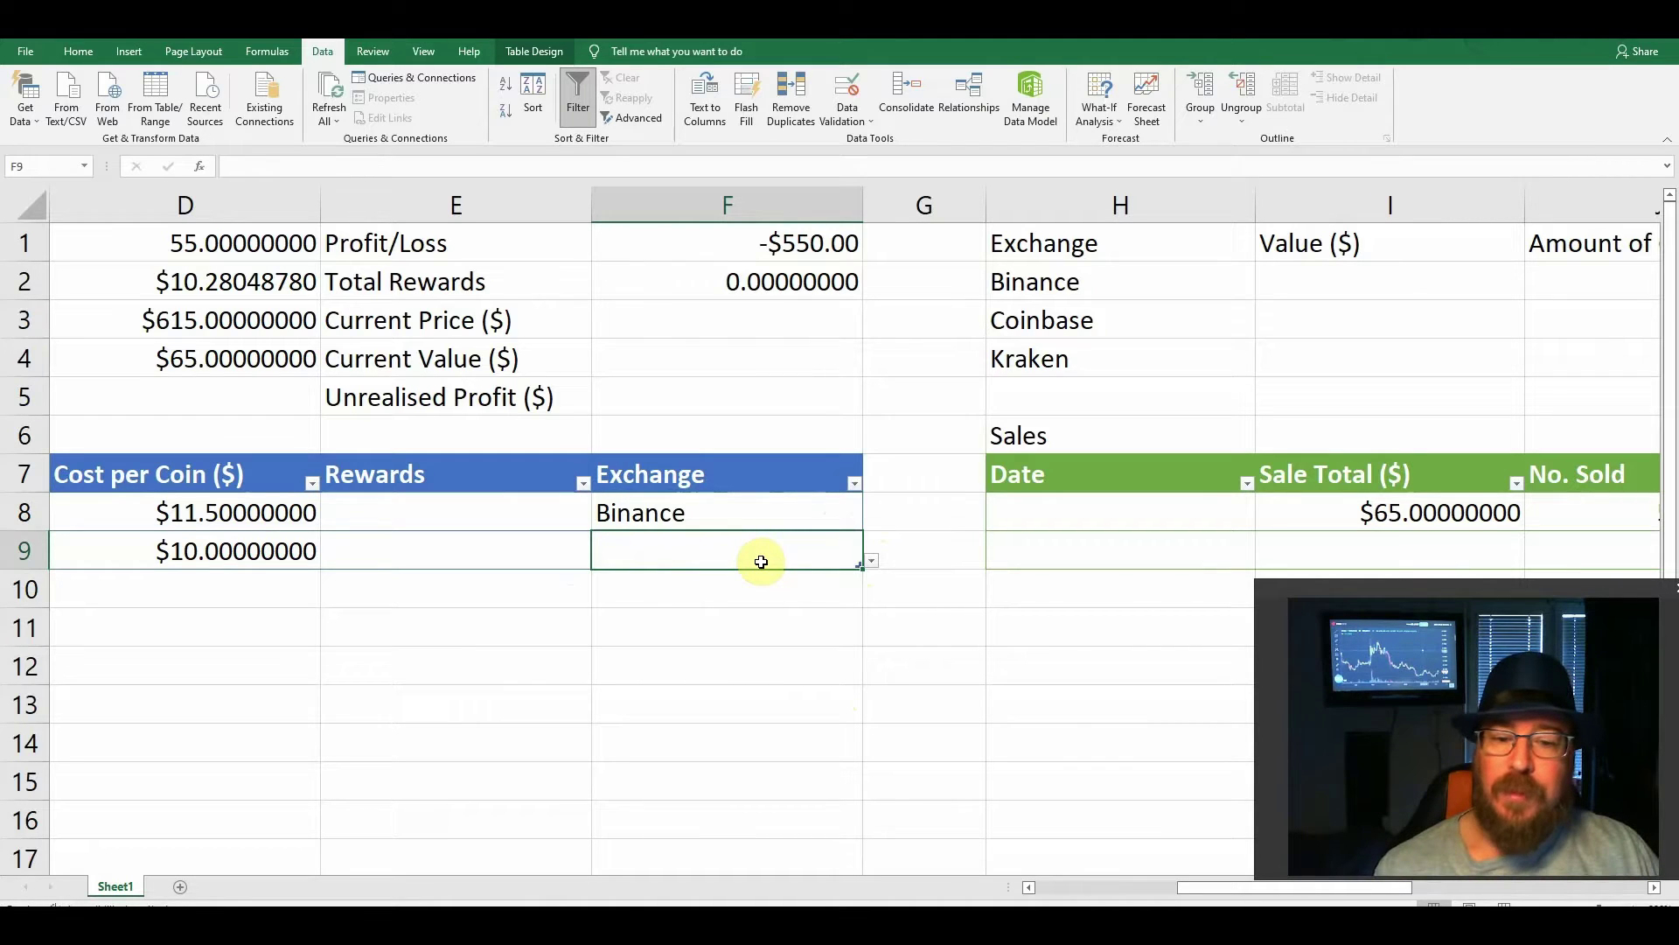
click(686, 512)
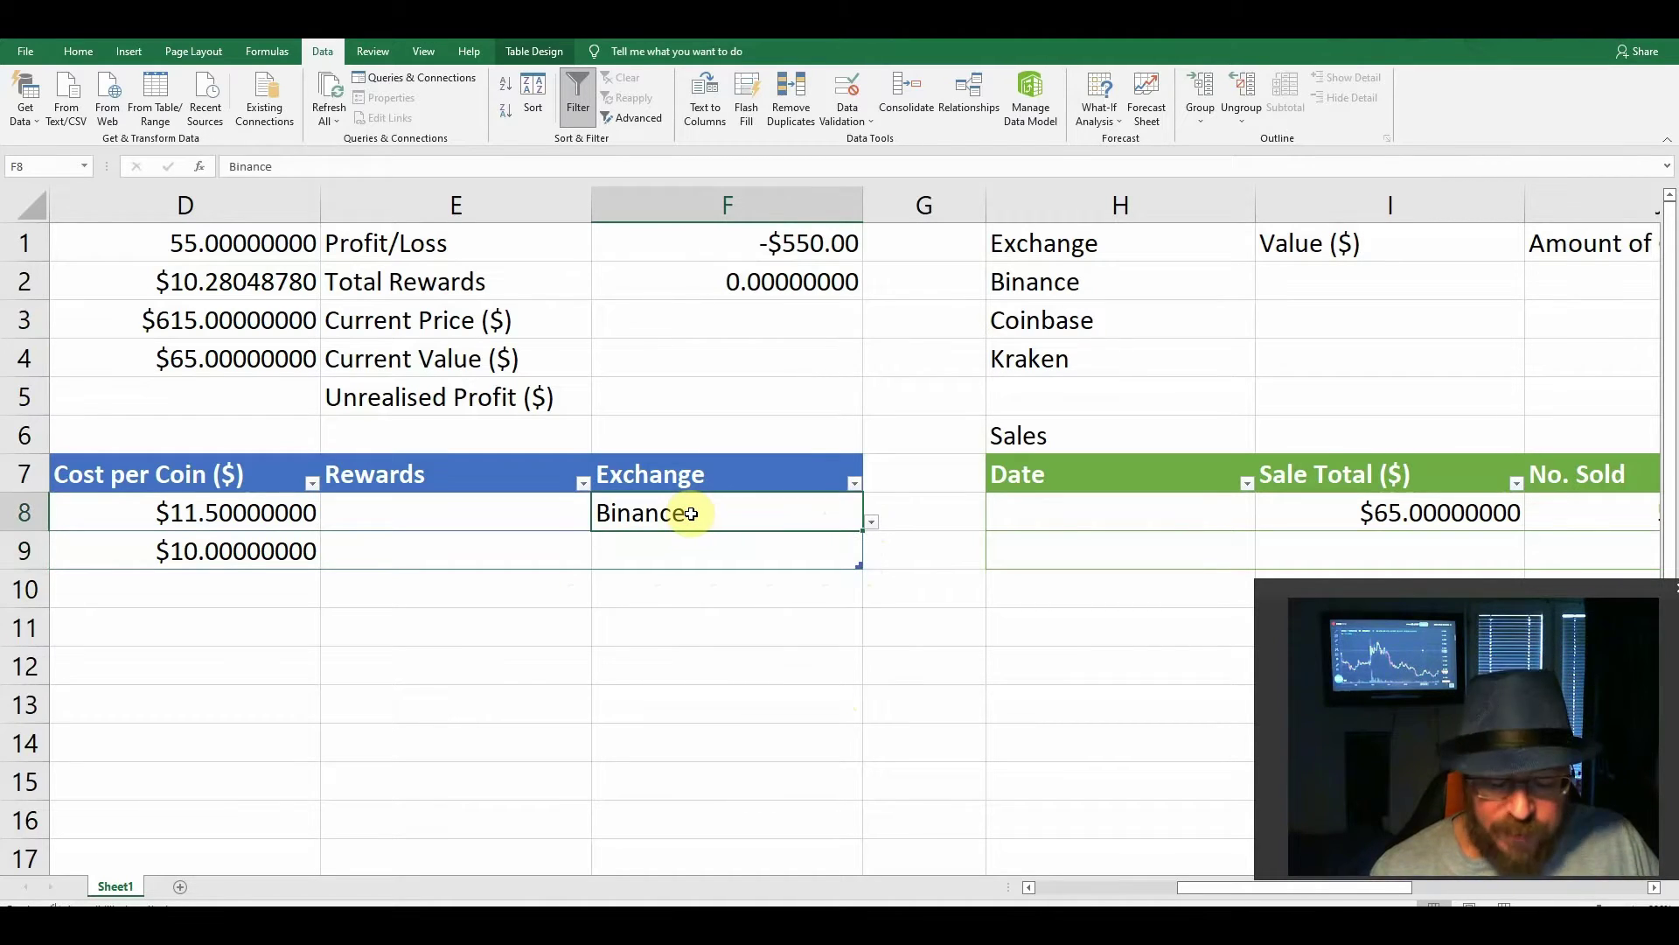
key(Delete)
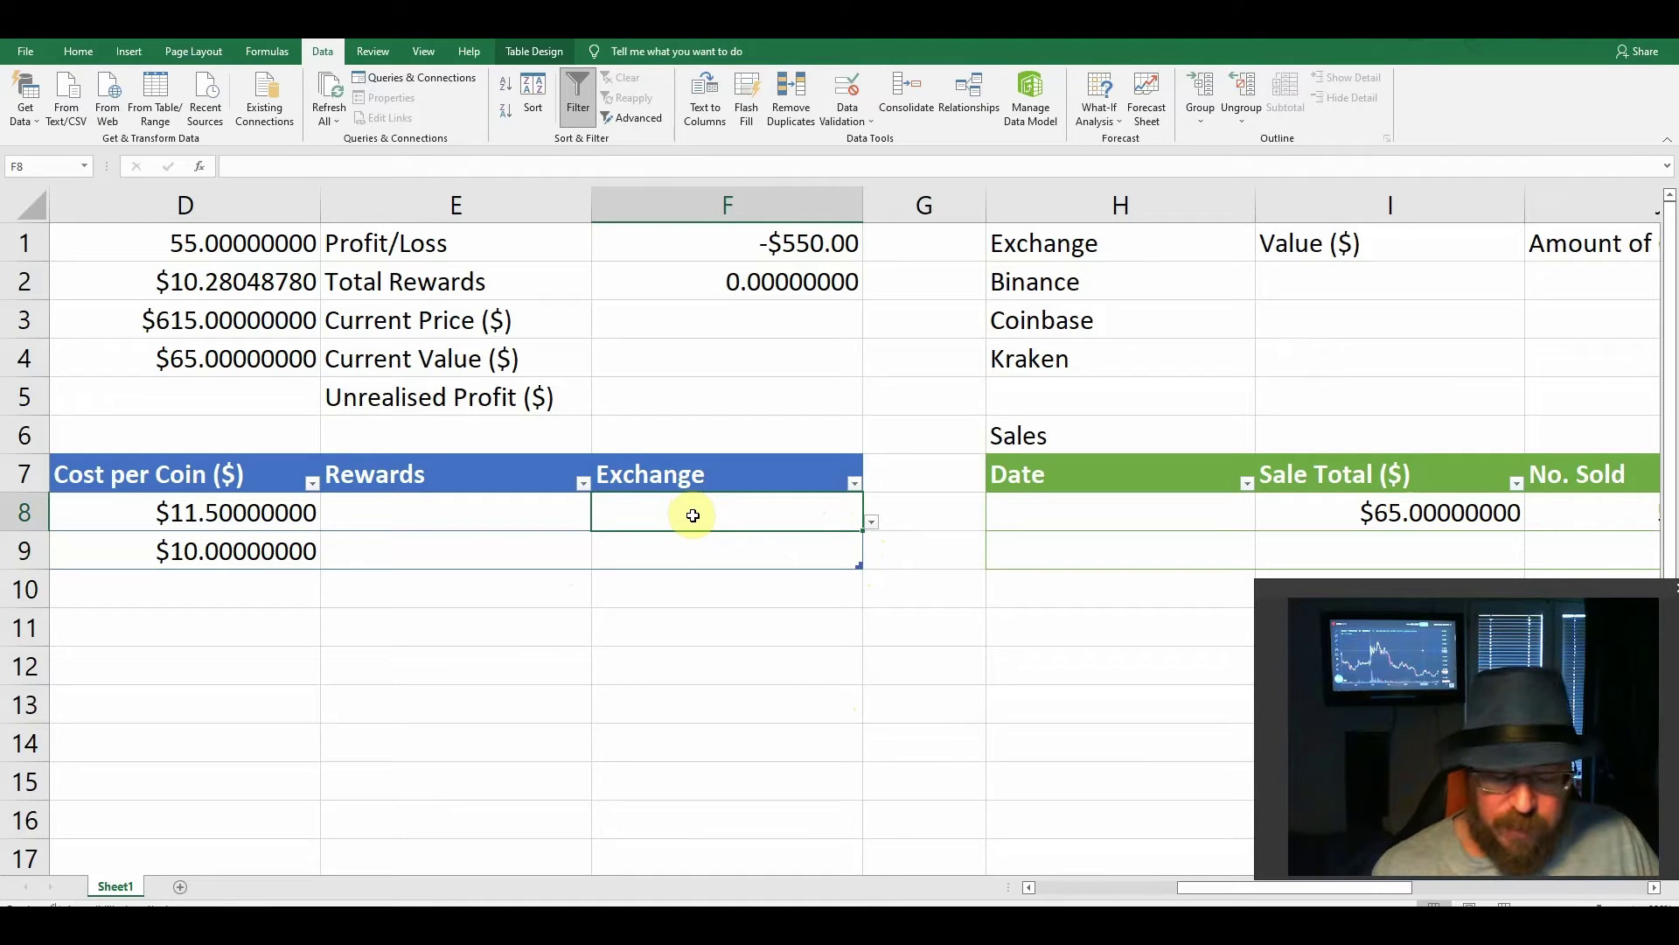
Copy the empty dropdown cell F8 into the Sales table's Exchange cell L8 and choose Binance there
key(ctrl+c)
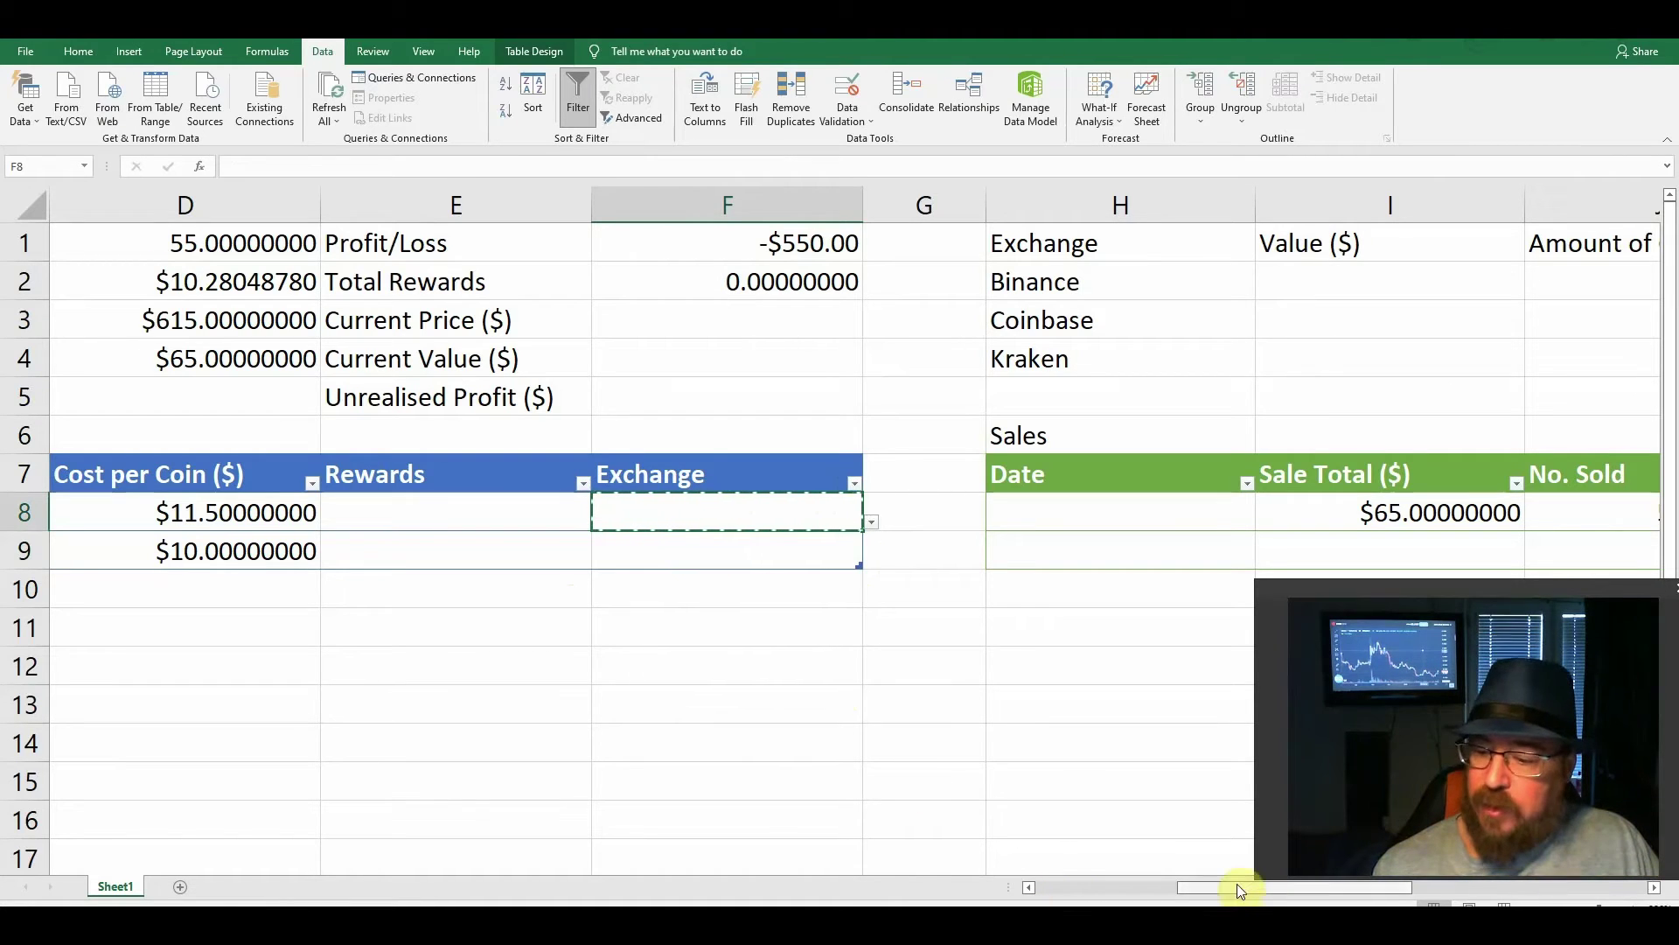
drag(1237, 883, 1412, 880)
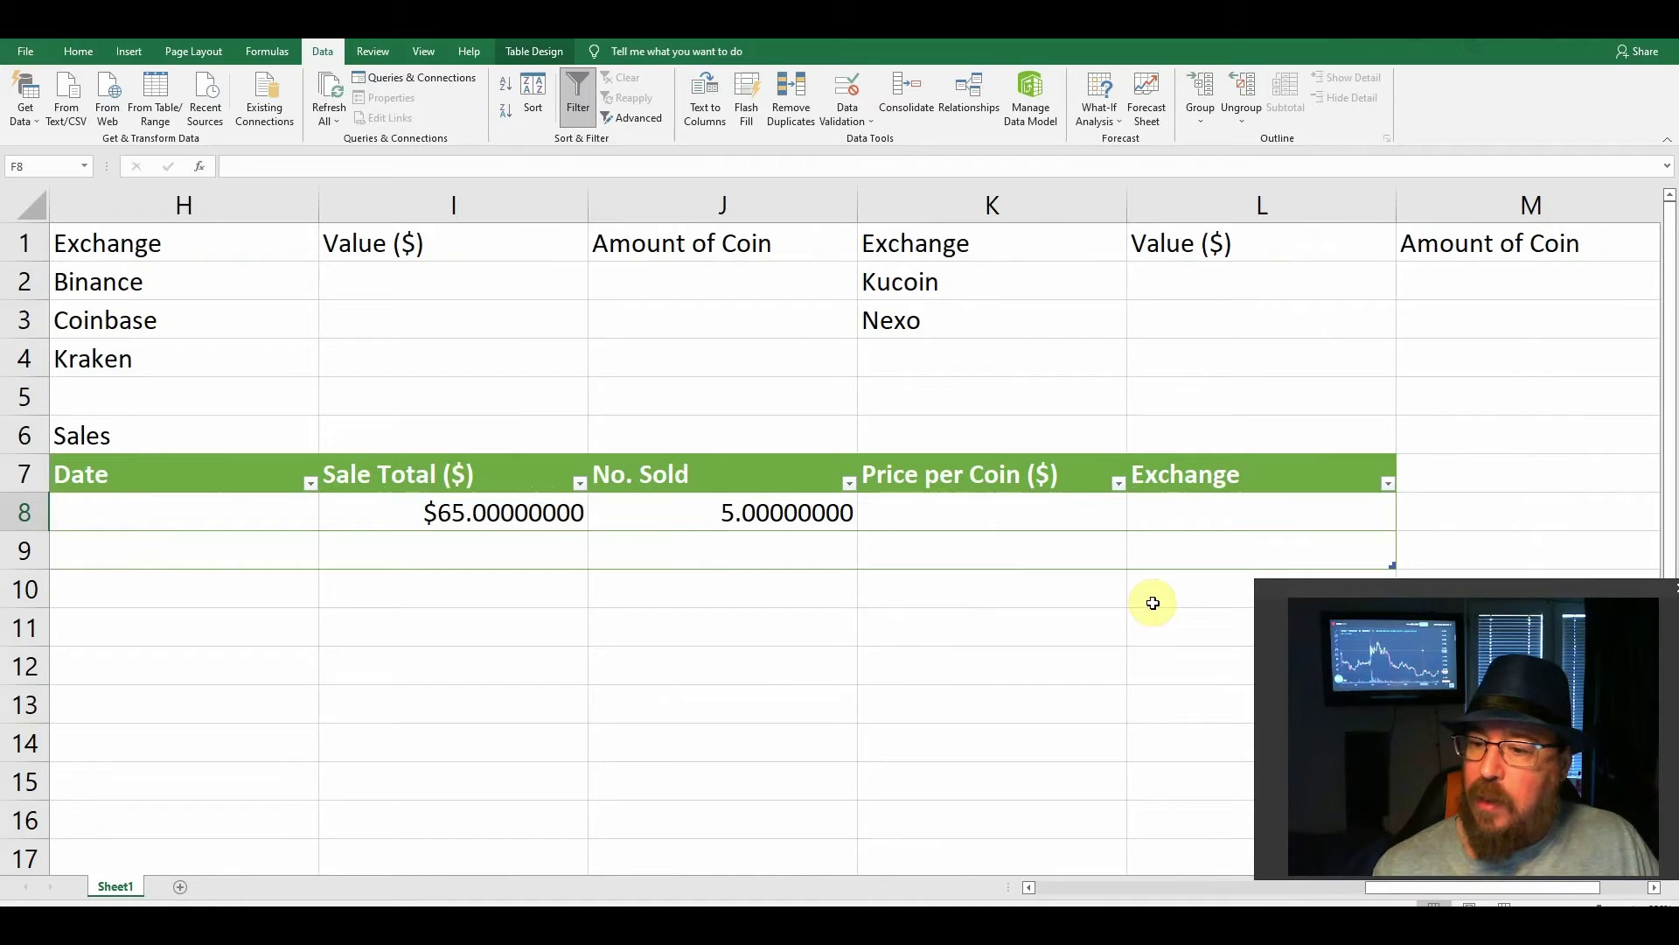
click(1167, 516)
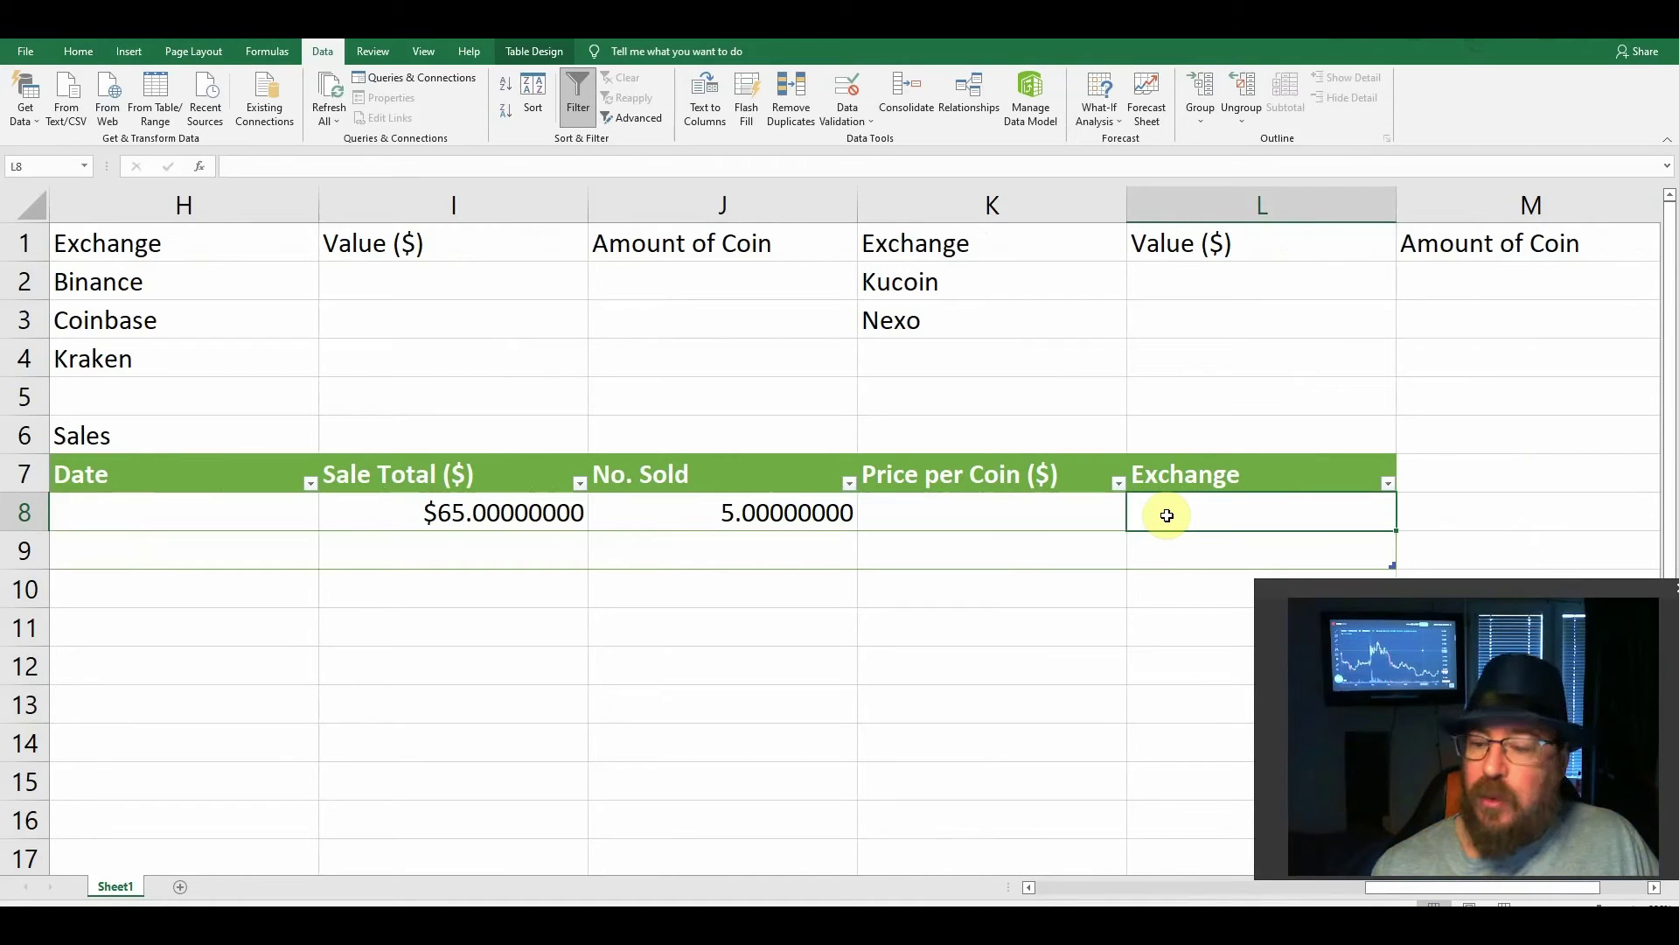
key(ctrl+v)
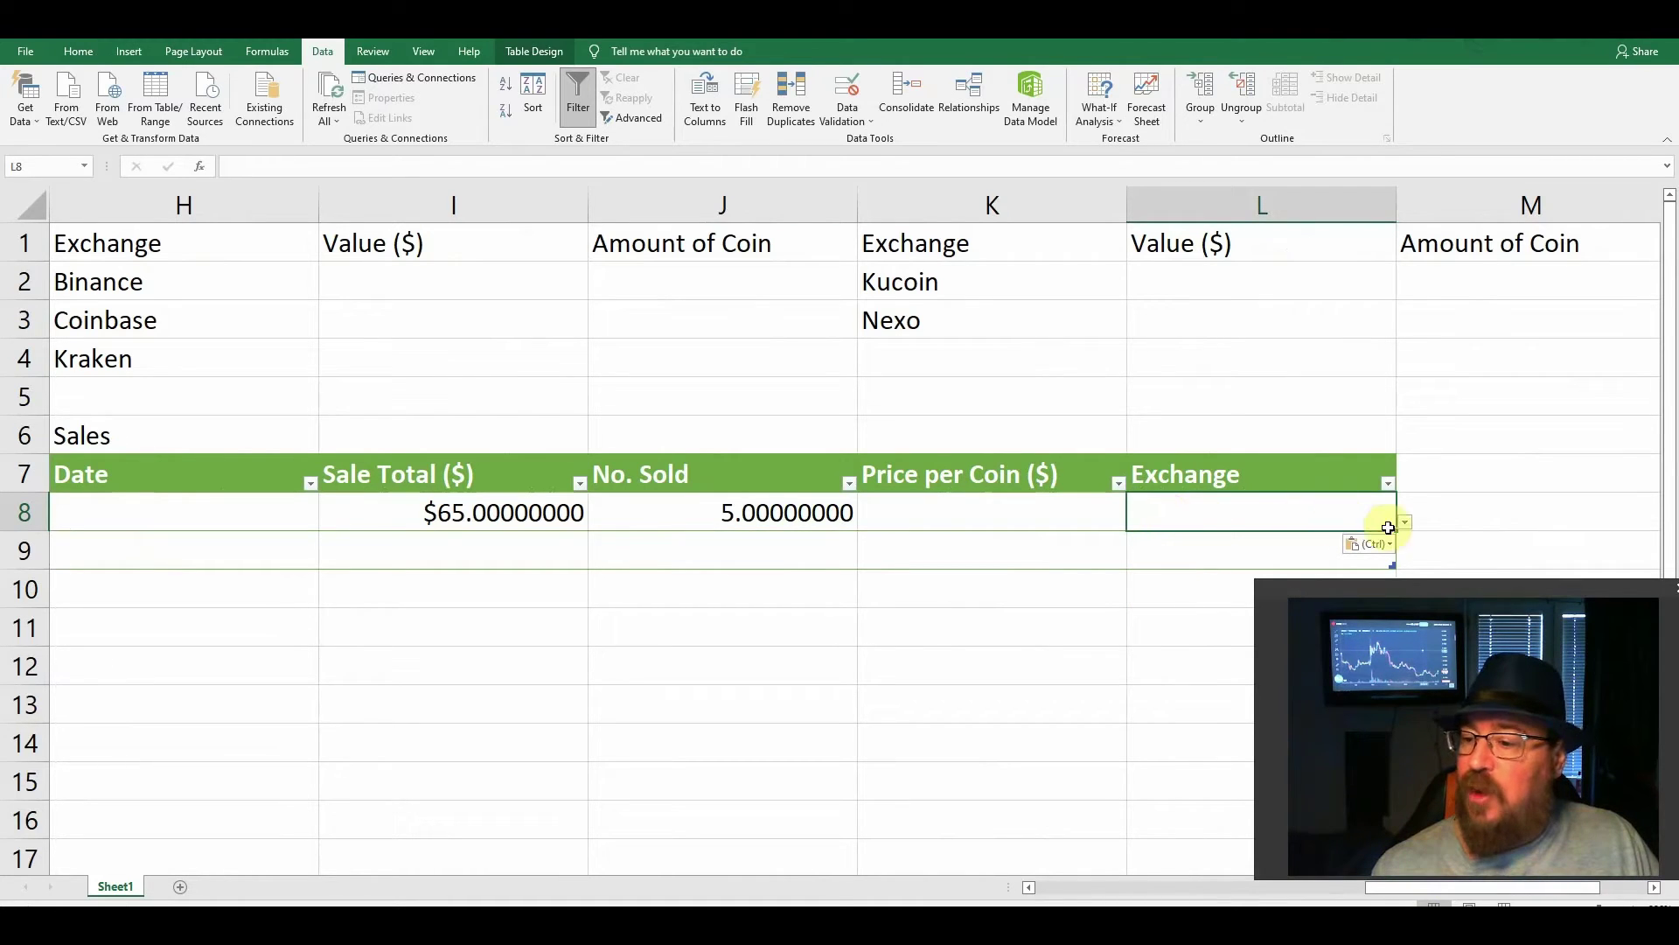
click(1406, 525)
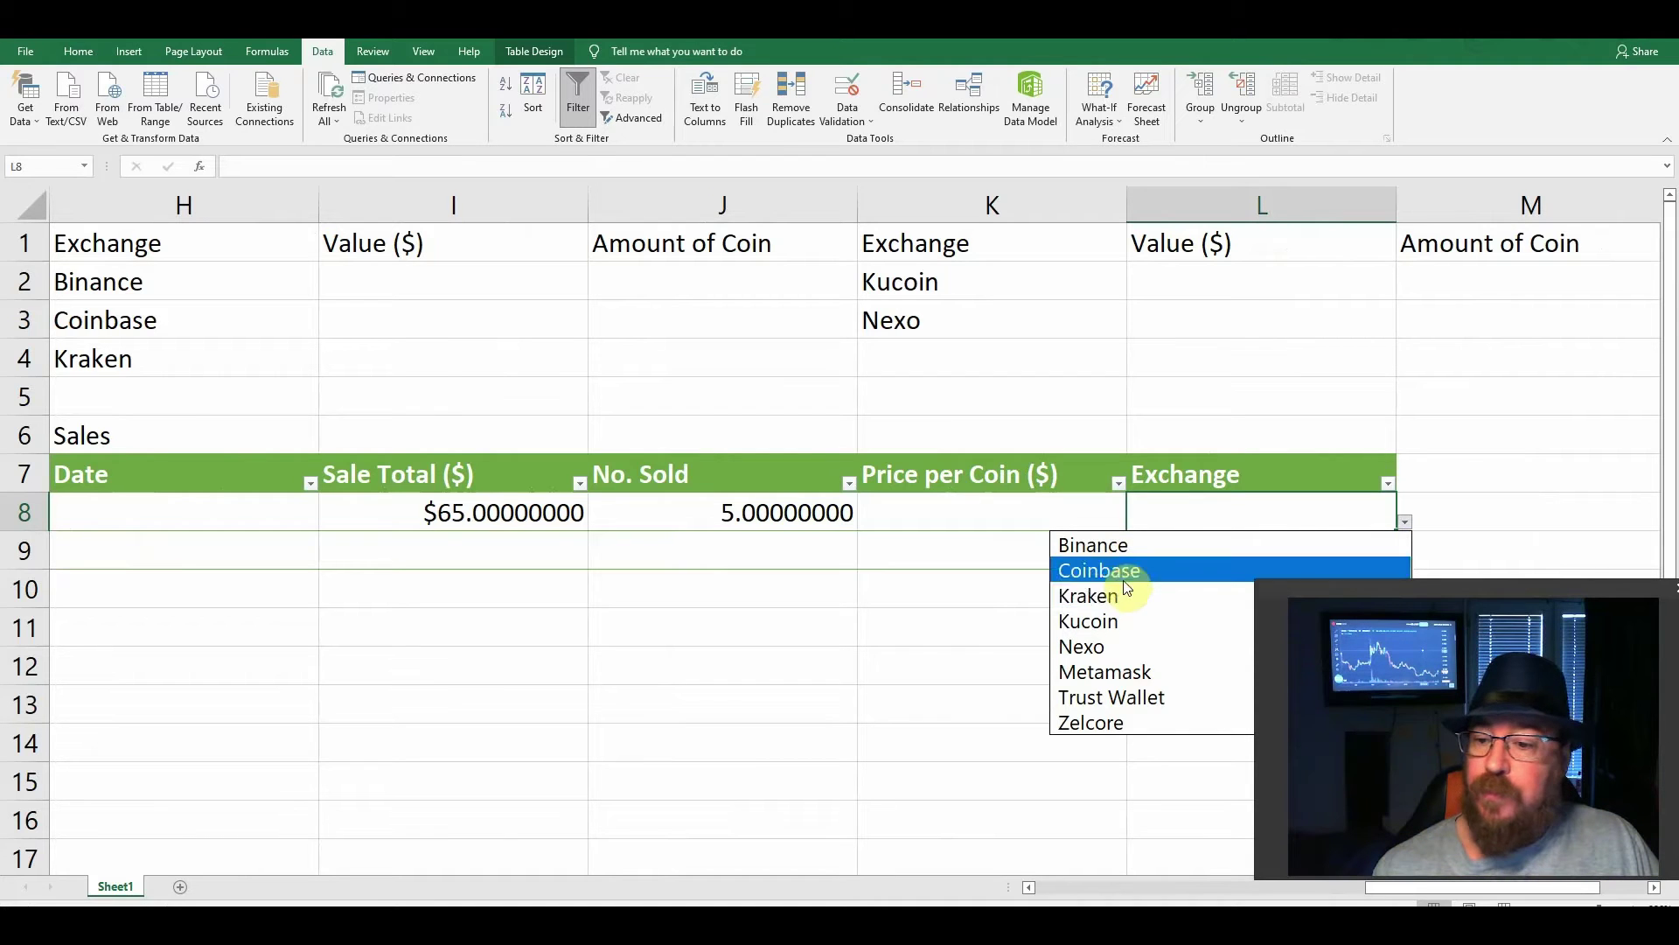
click(1166, 516)
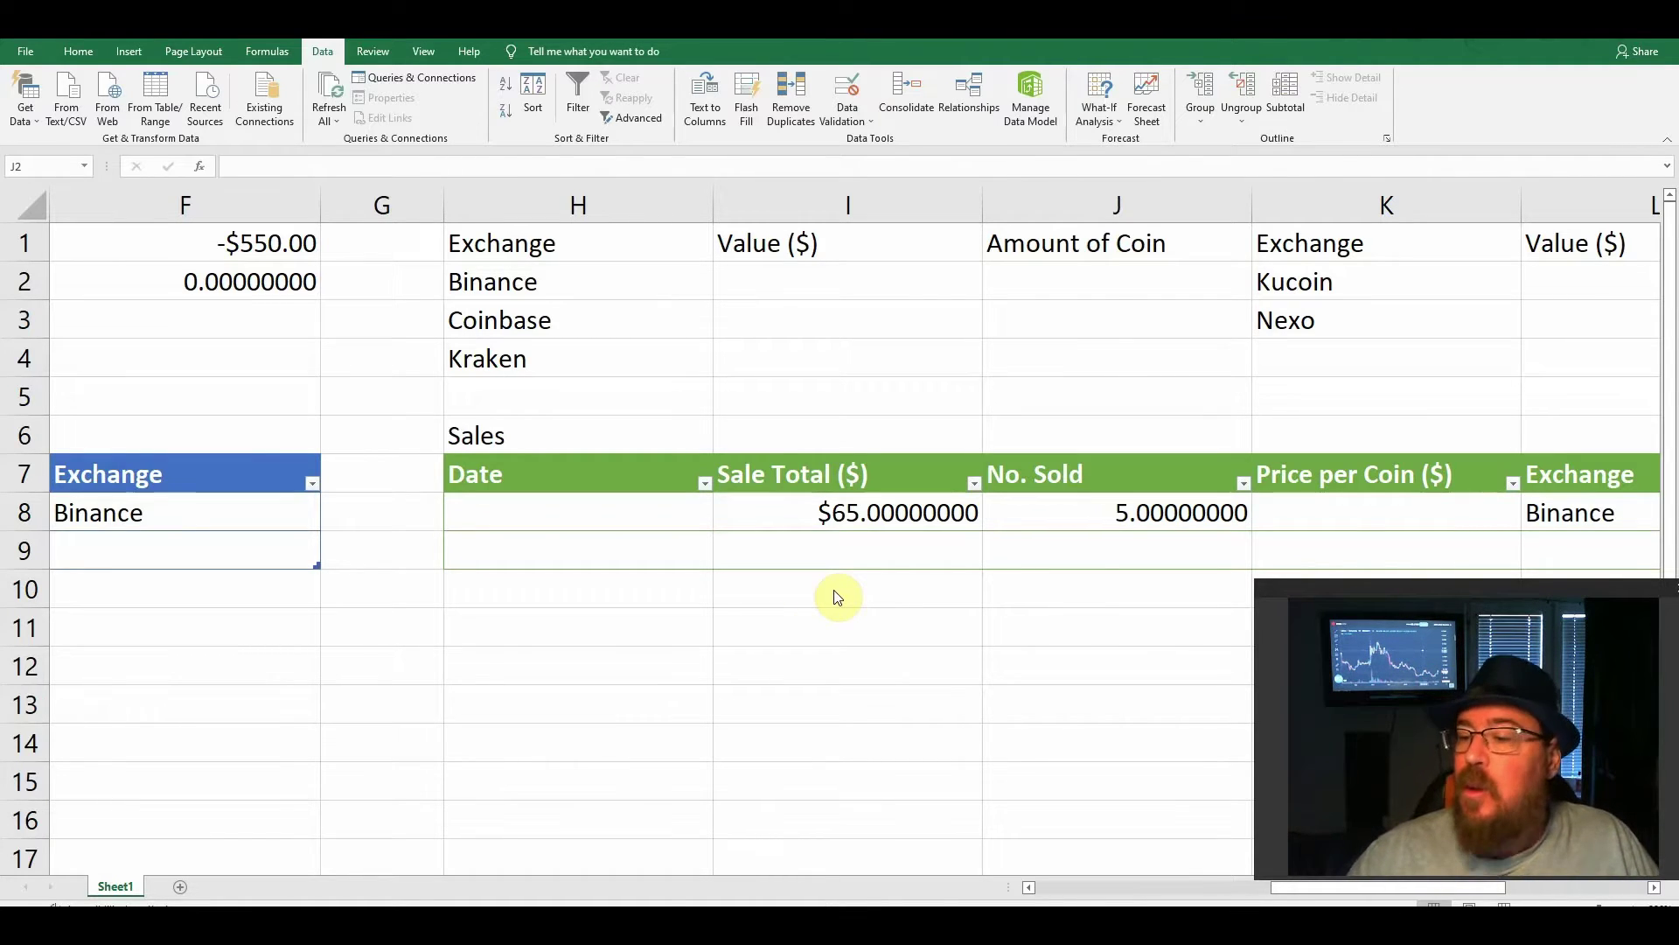
click(1111, 284)
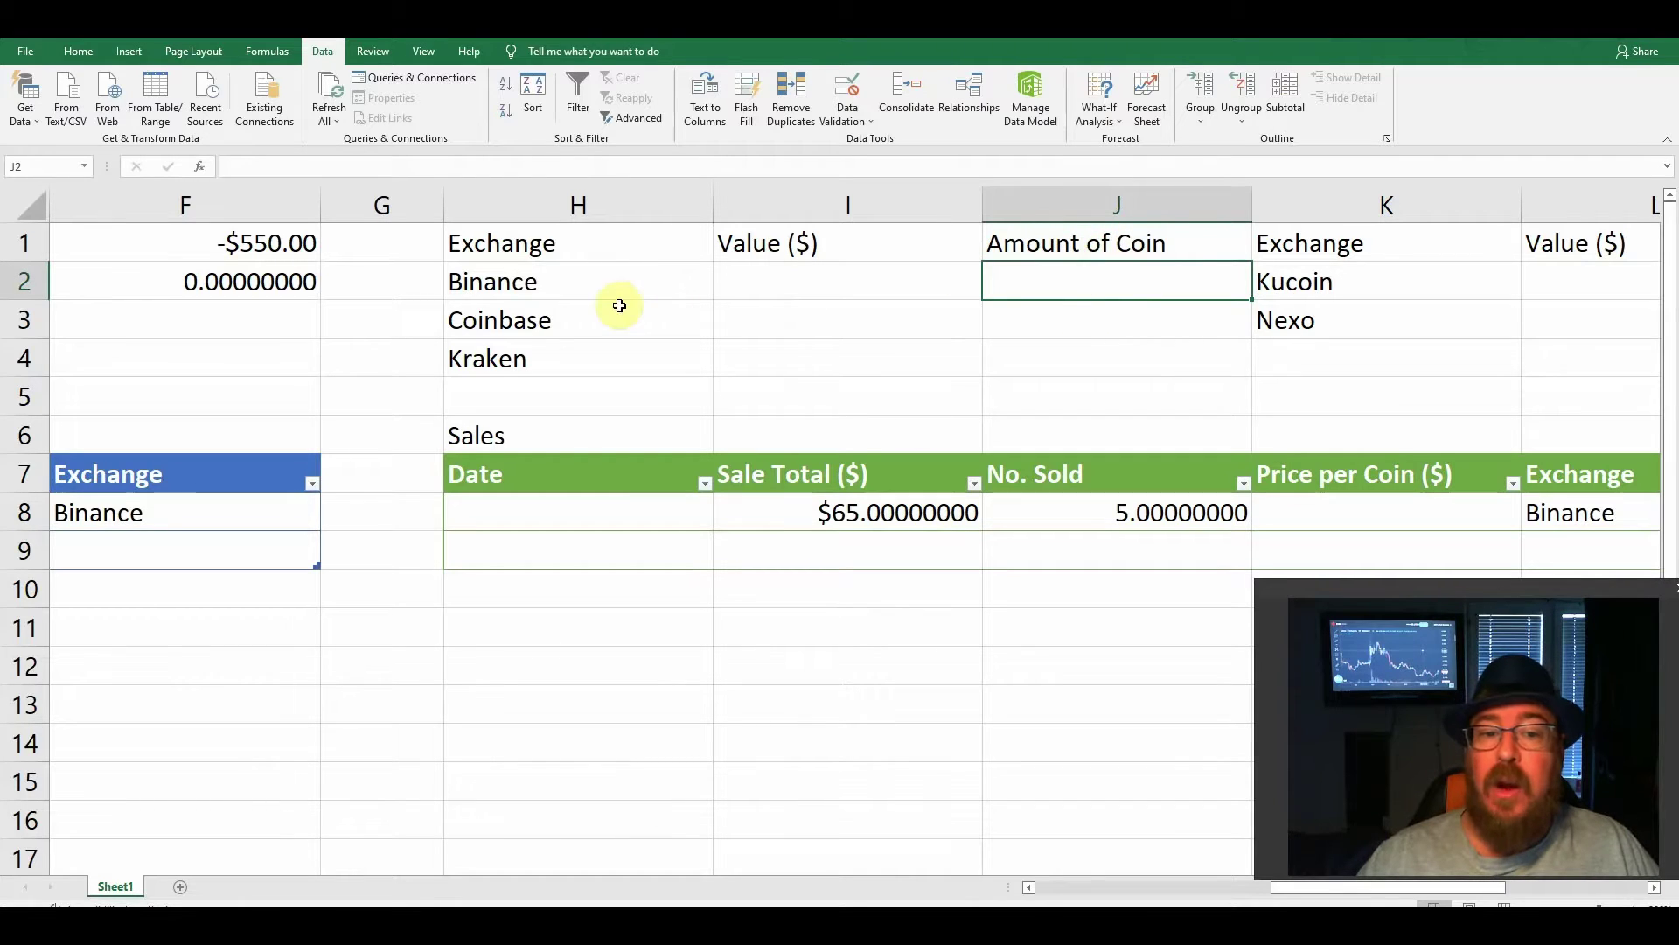
click(516, 285)
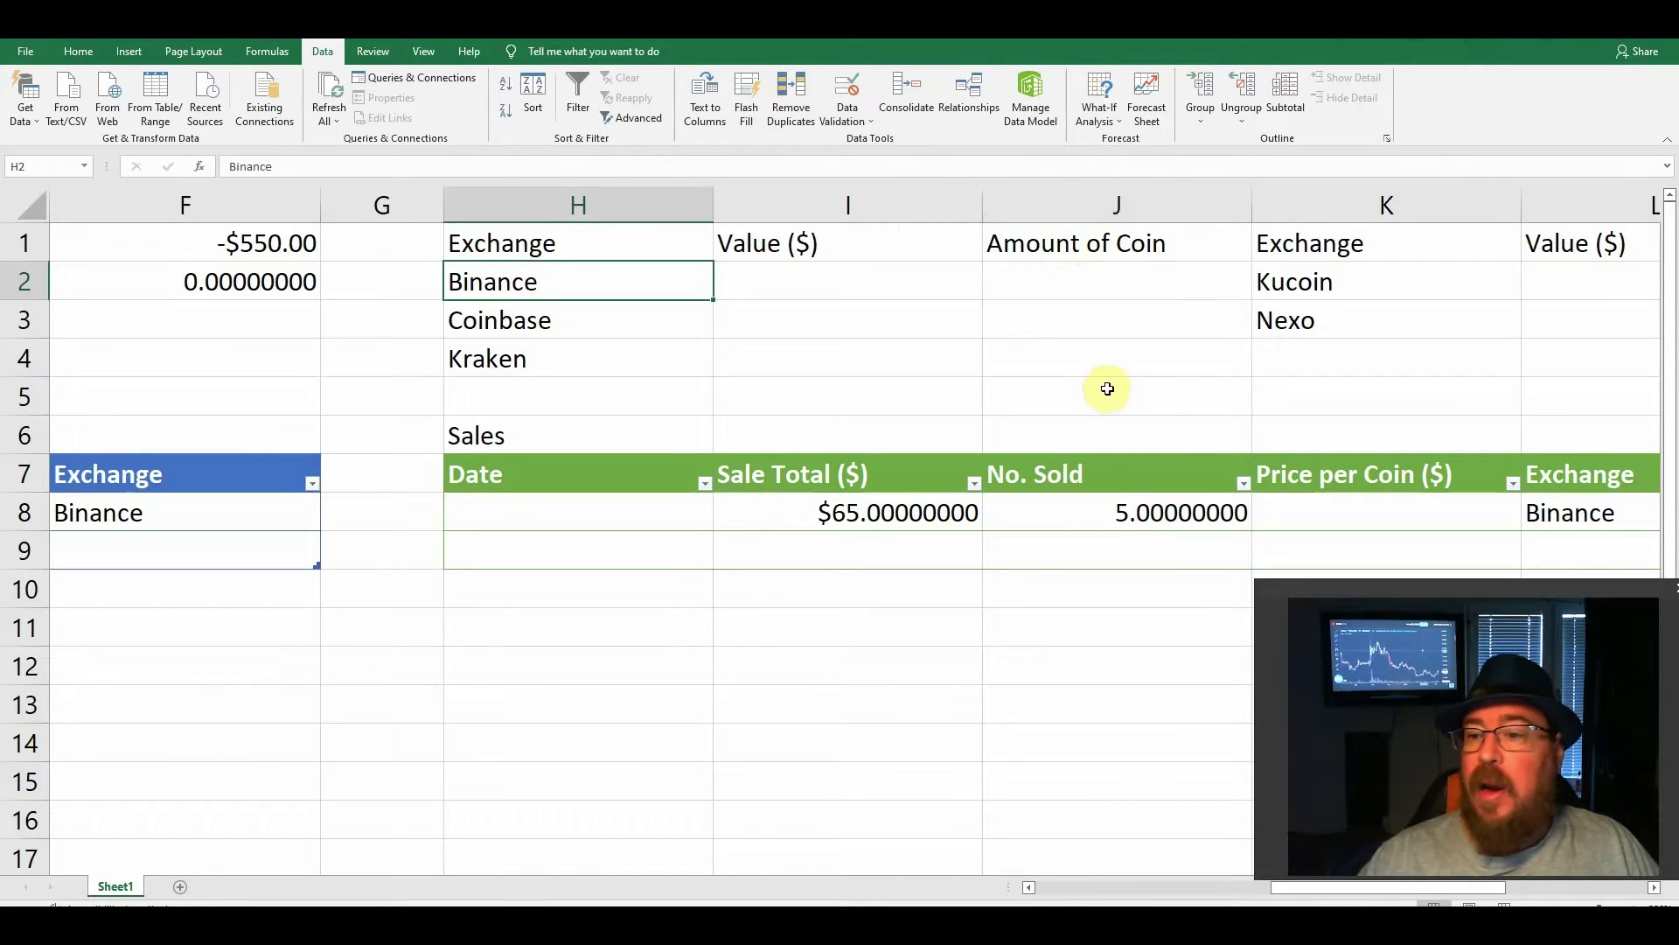
Enter =SUMIF(Purchases[Exchange],H2,Purchases[No. Purchased])+SUMIF(Purchases[Exchange],H2,Purchases[Rewards])-SUMIF(Sales[Exchange],H2,Sales[No. Sold]) in J2 as Binance's Amount of Coin
click(1588, 523)
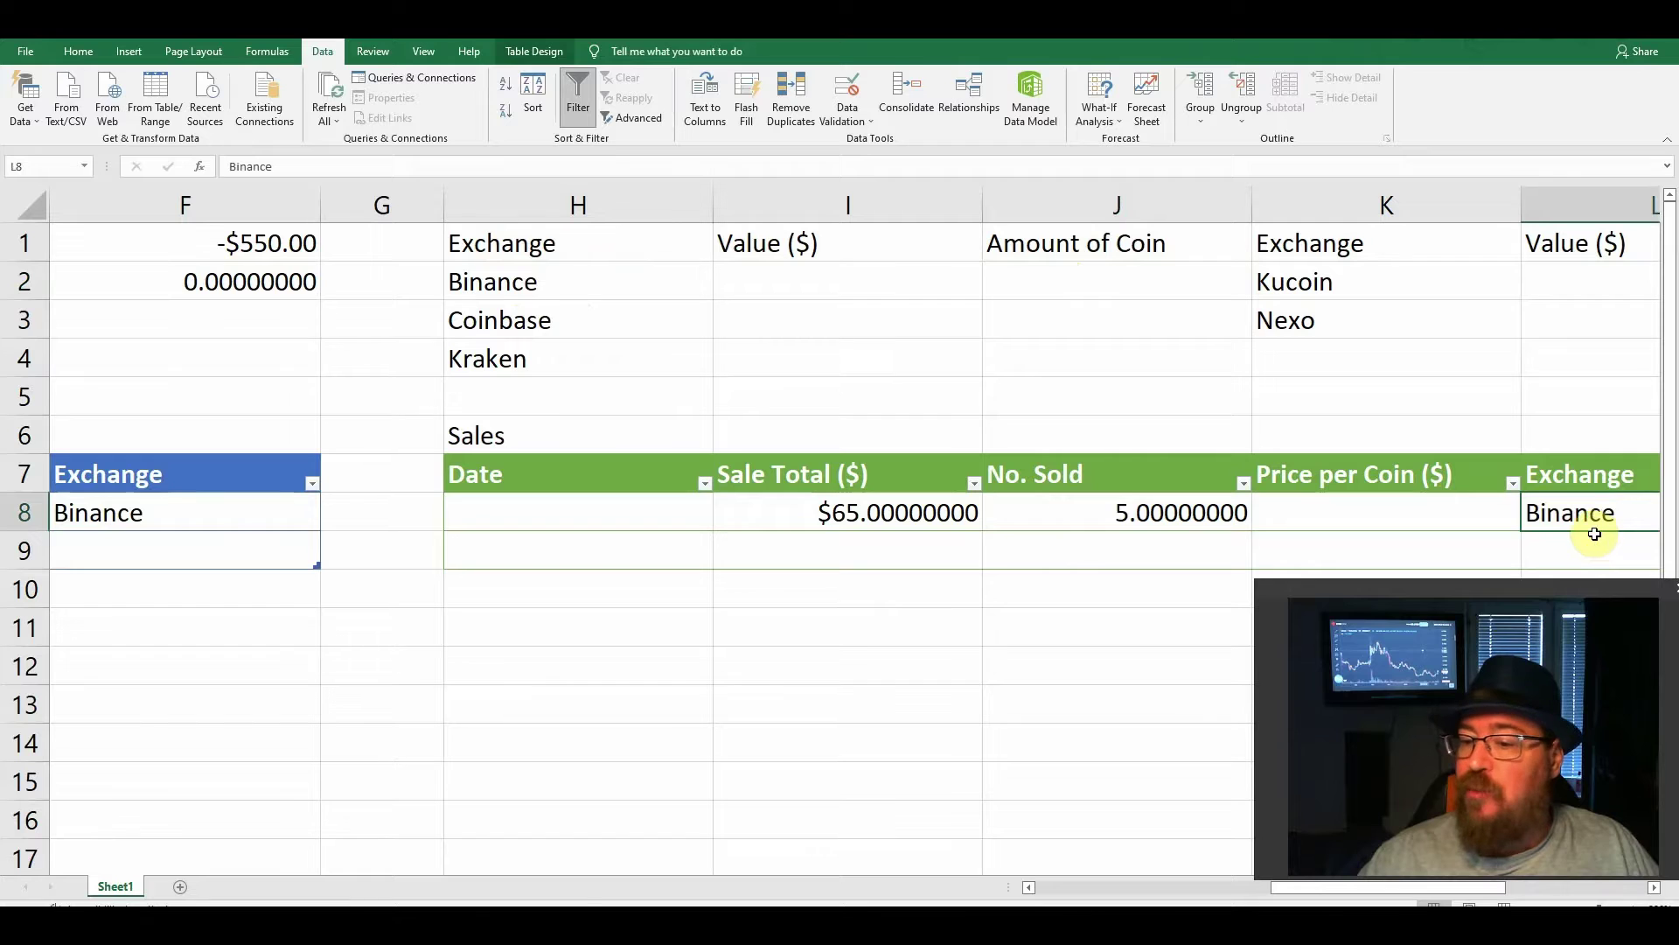
click(1173, 512)
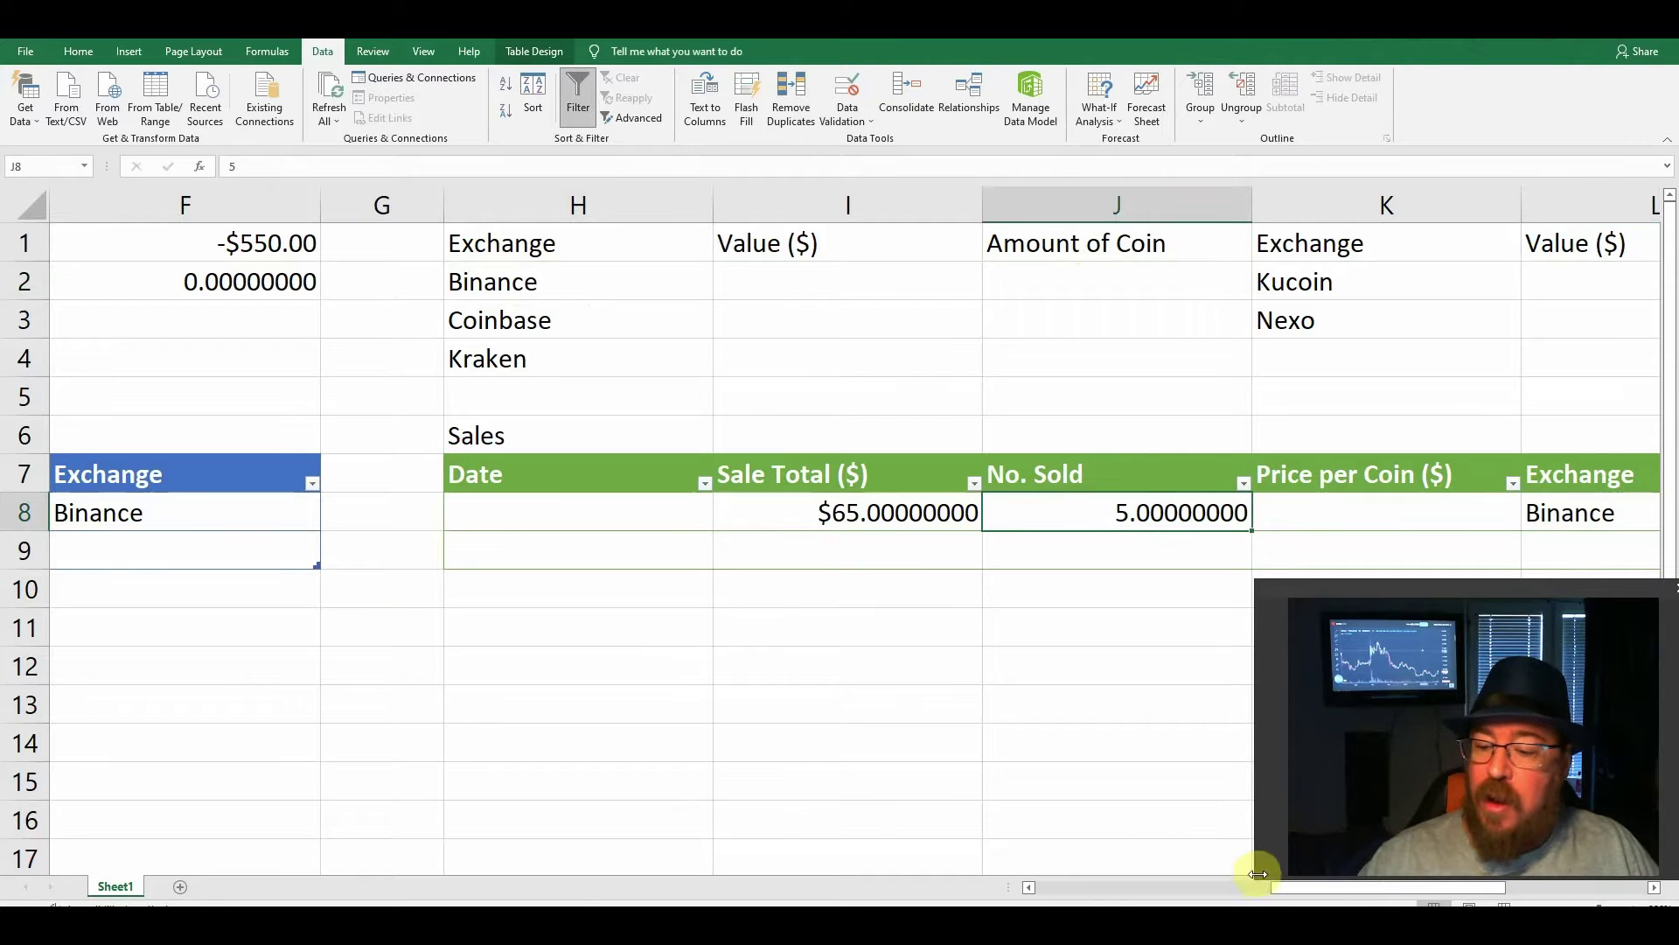
drag(1310, 889, 1088, 874)
click(617, 515)
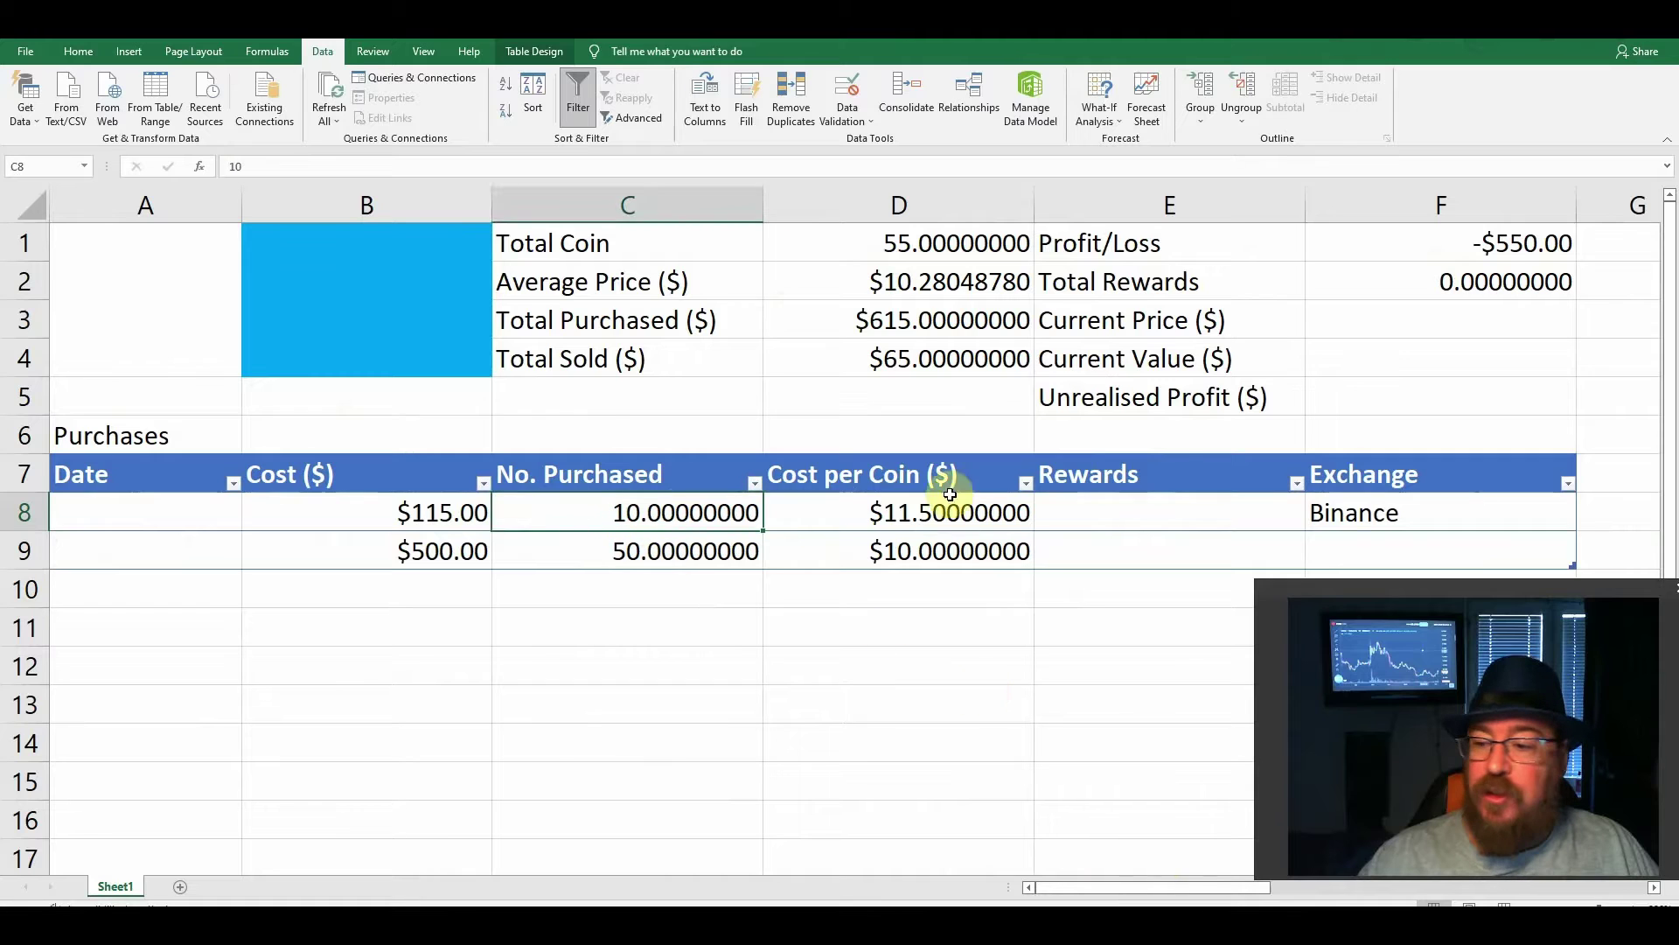
drag(1183, 885, 1425, 887)
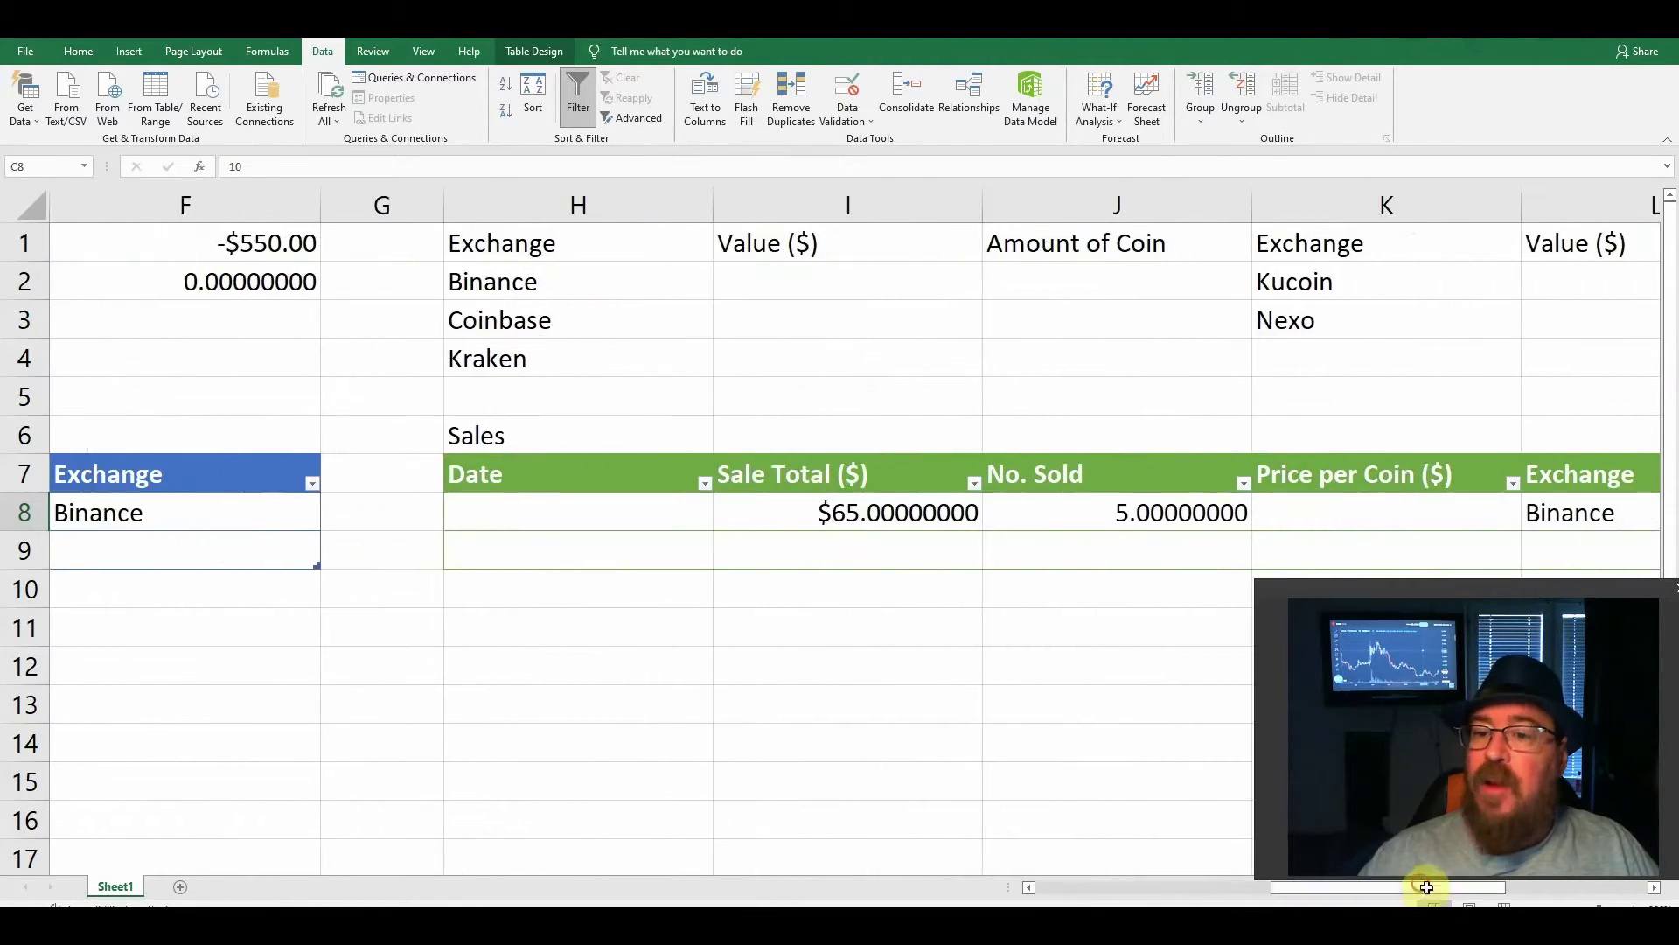
double_click(1117, 282)
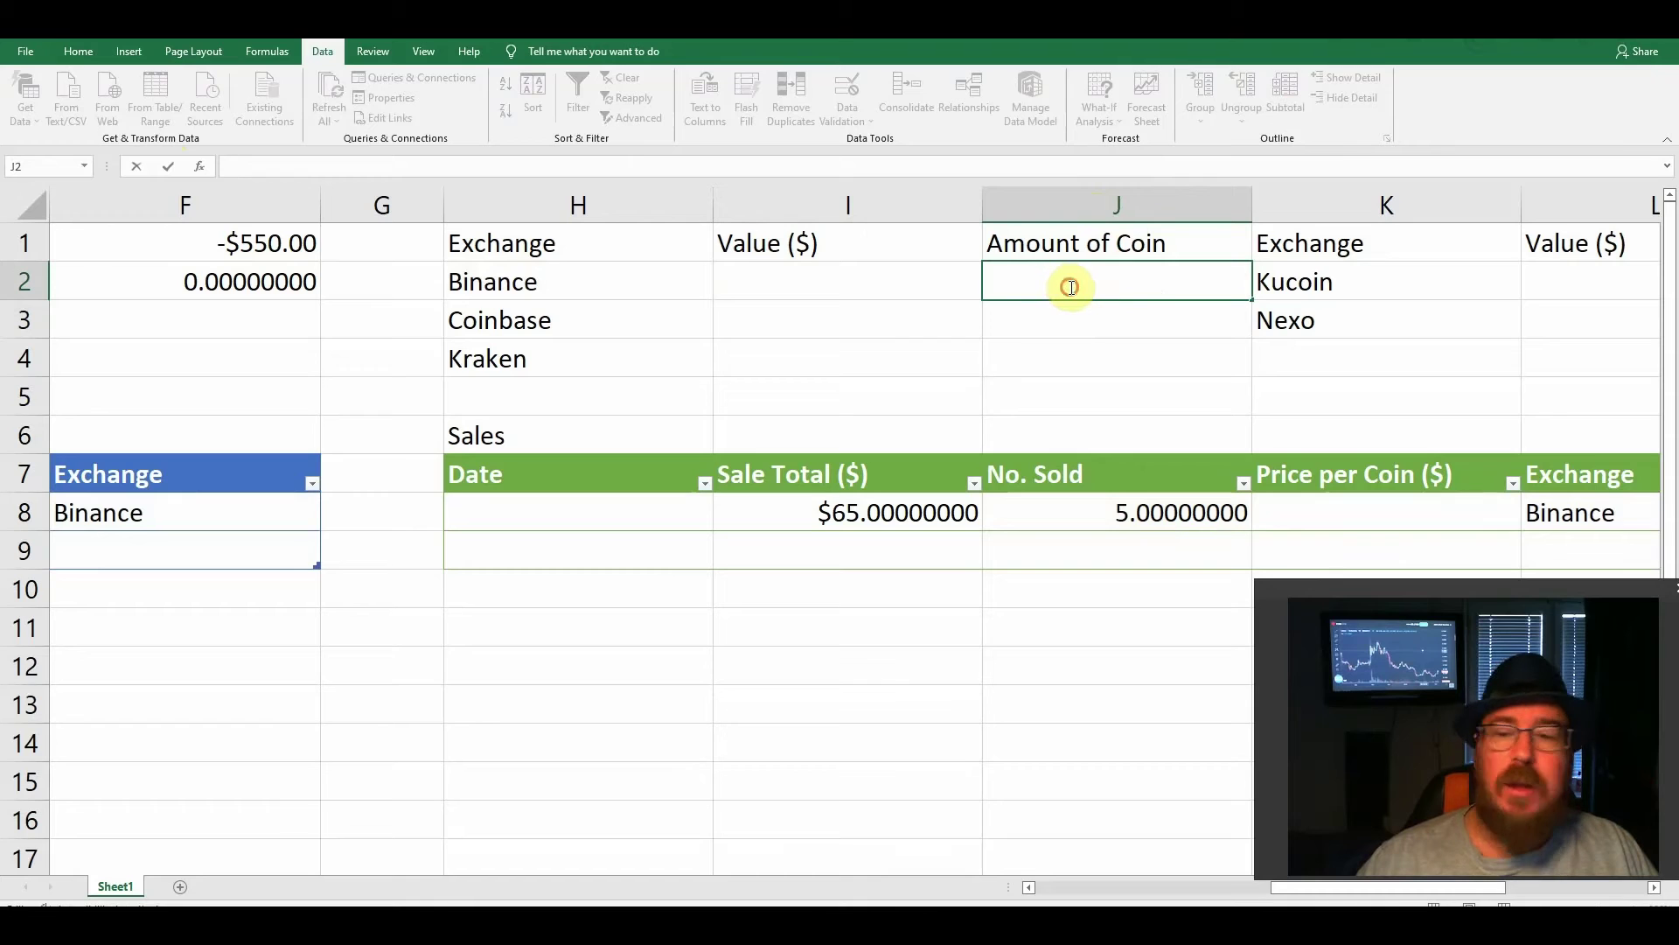
click(854, 167)
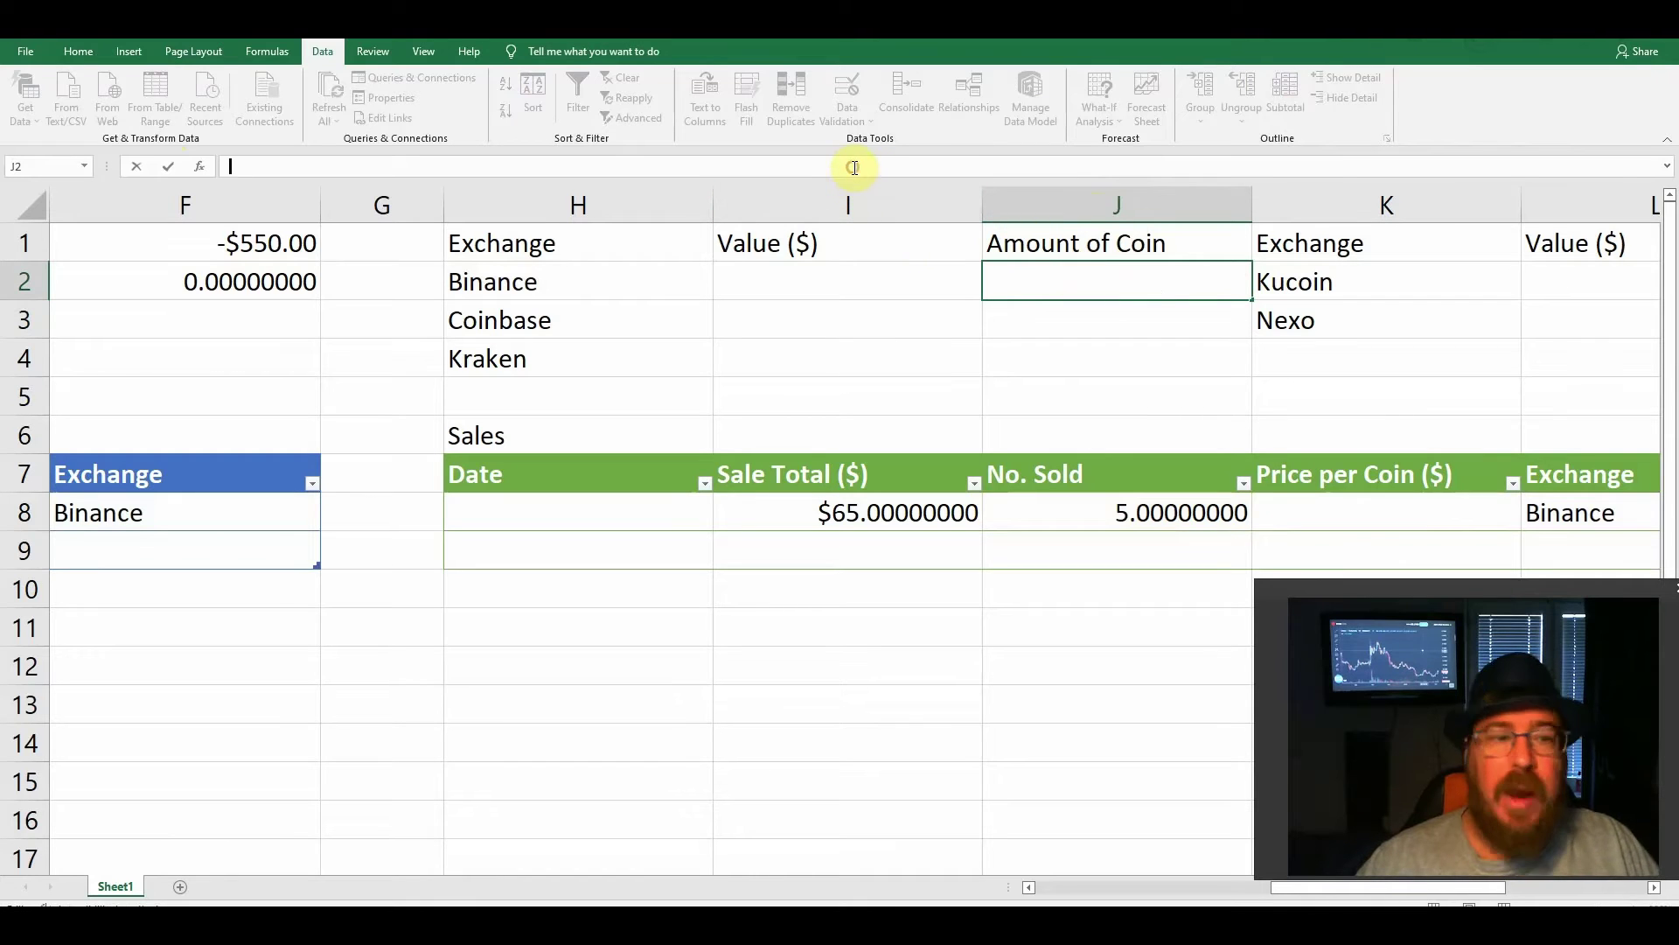
key(ctrl+v)
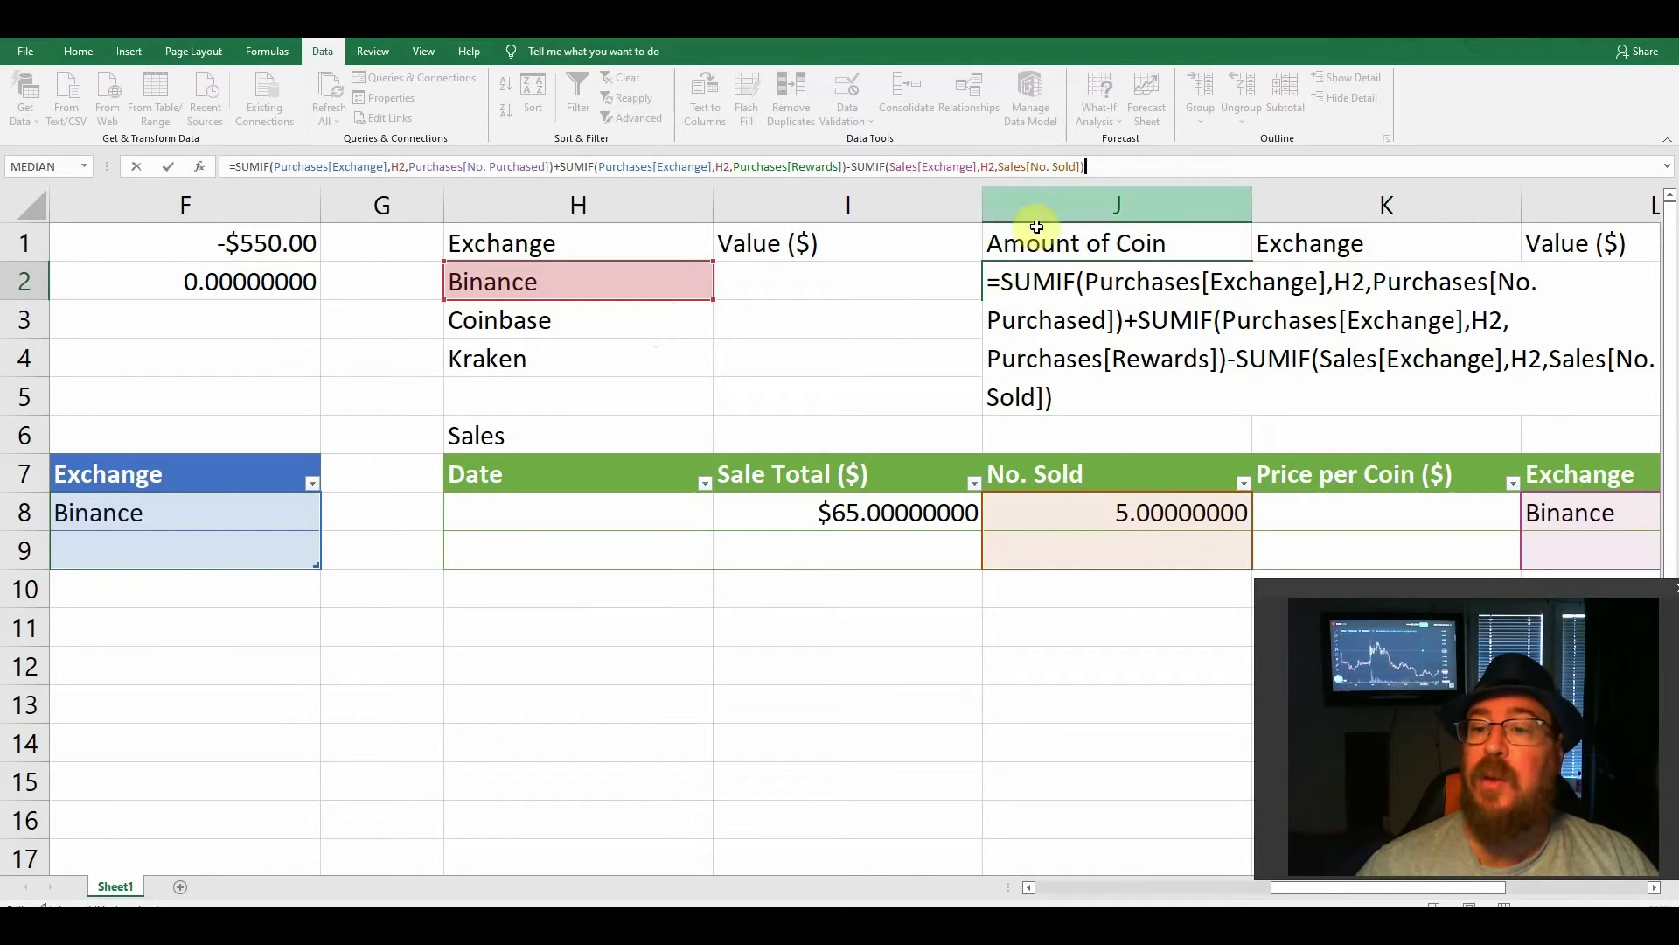
key(Return)
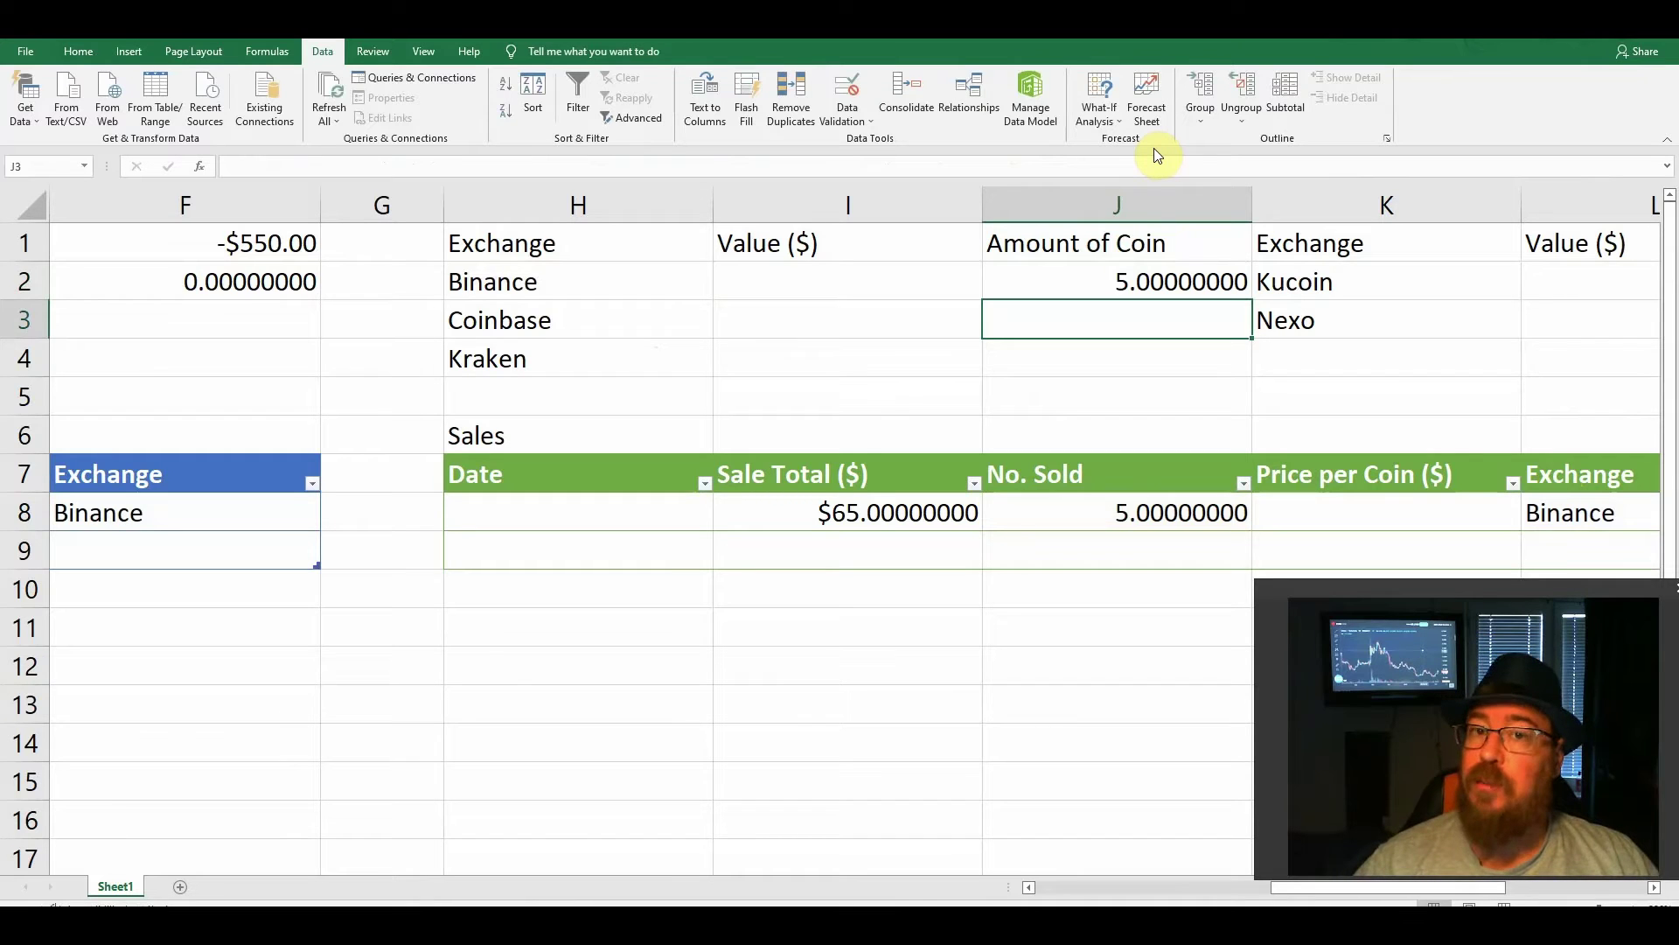
key(Up)
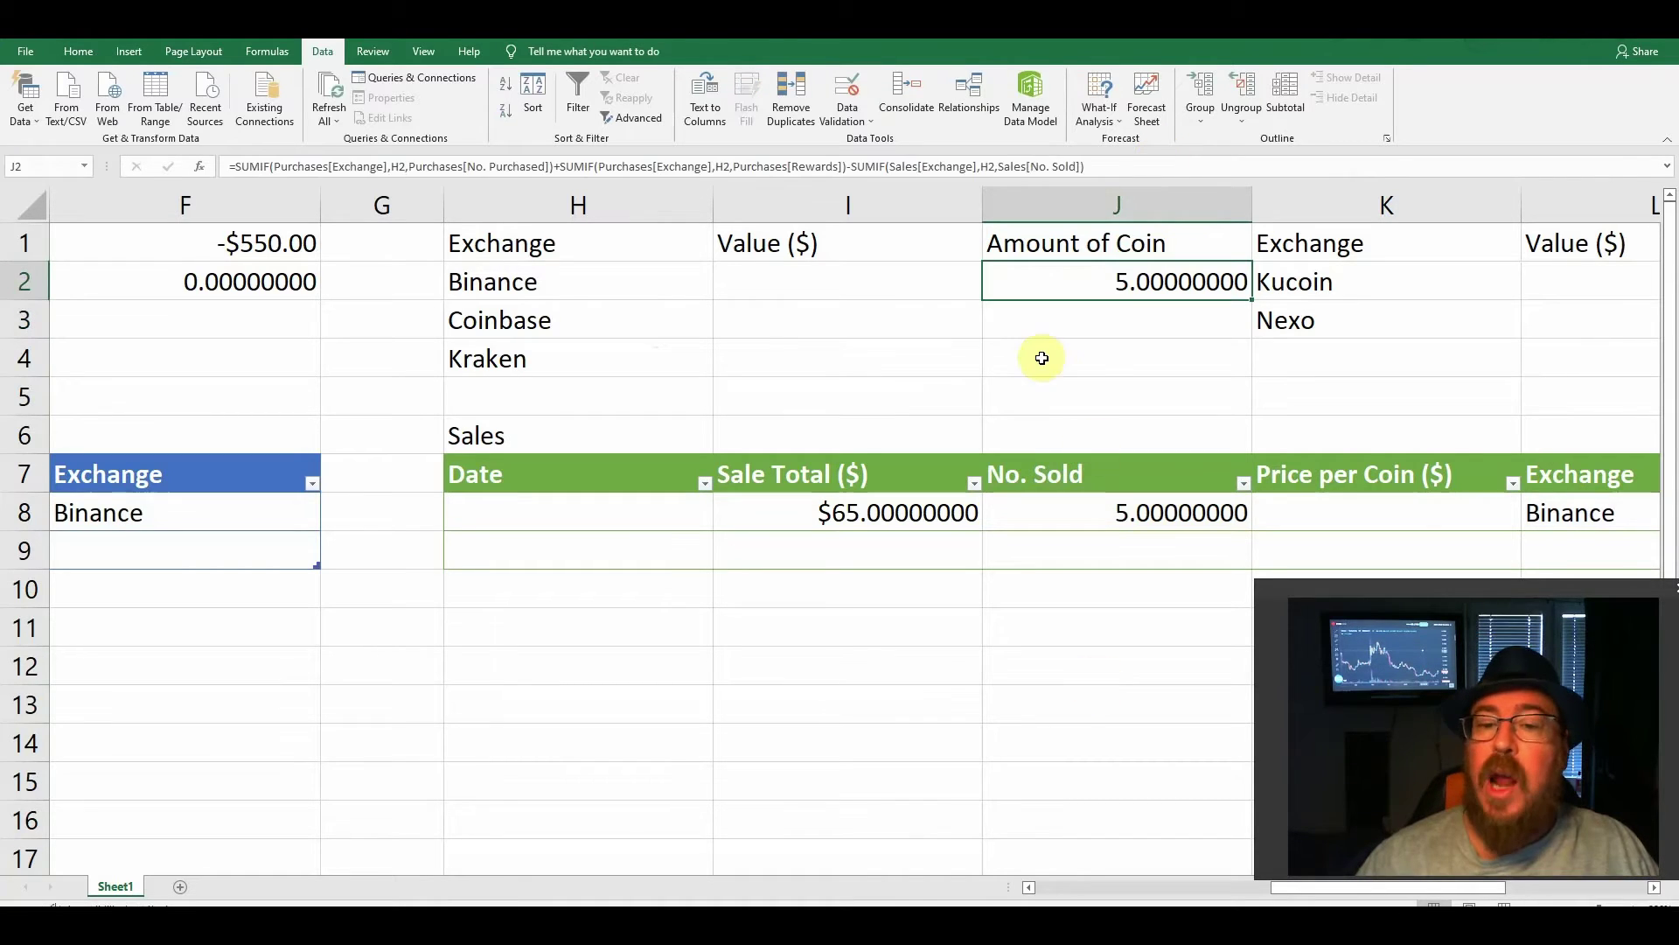
Enter =IF(J2=0,0,MAX(SUMIF(Purchases[Exchange],H2,Purchases[Cost ($)])-SUMIF(Sales[Exchange],H2,Sales[Sale Total ($)]),0)) in I2 as Binance's Value ($)
click(860, 283)
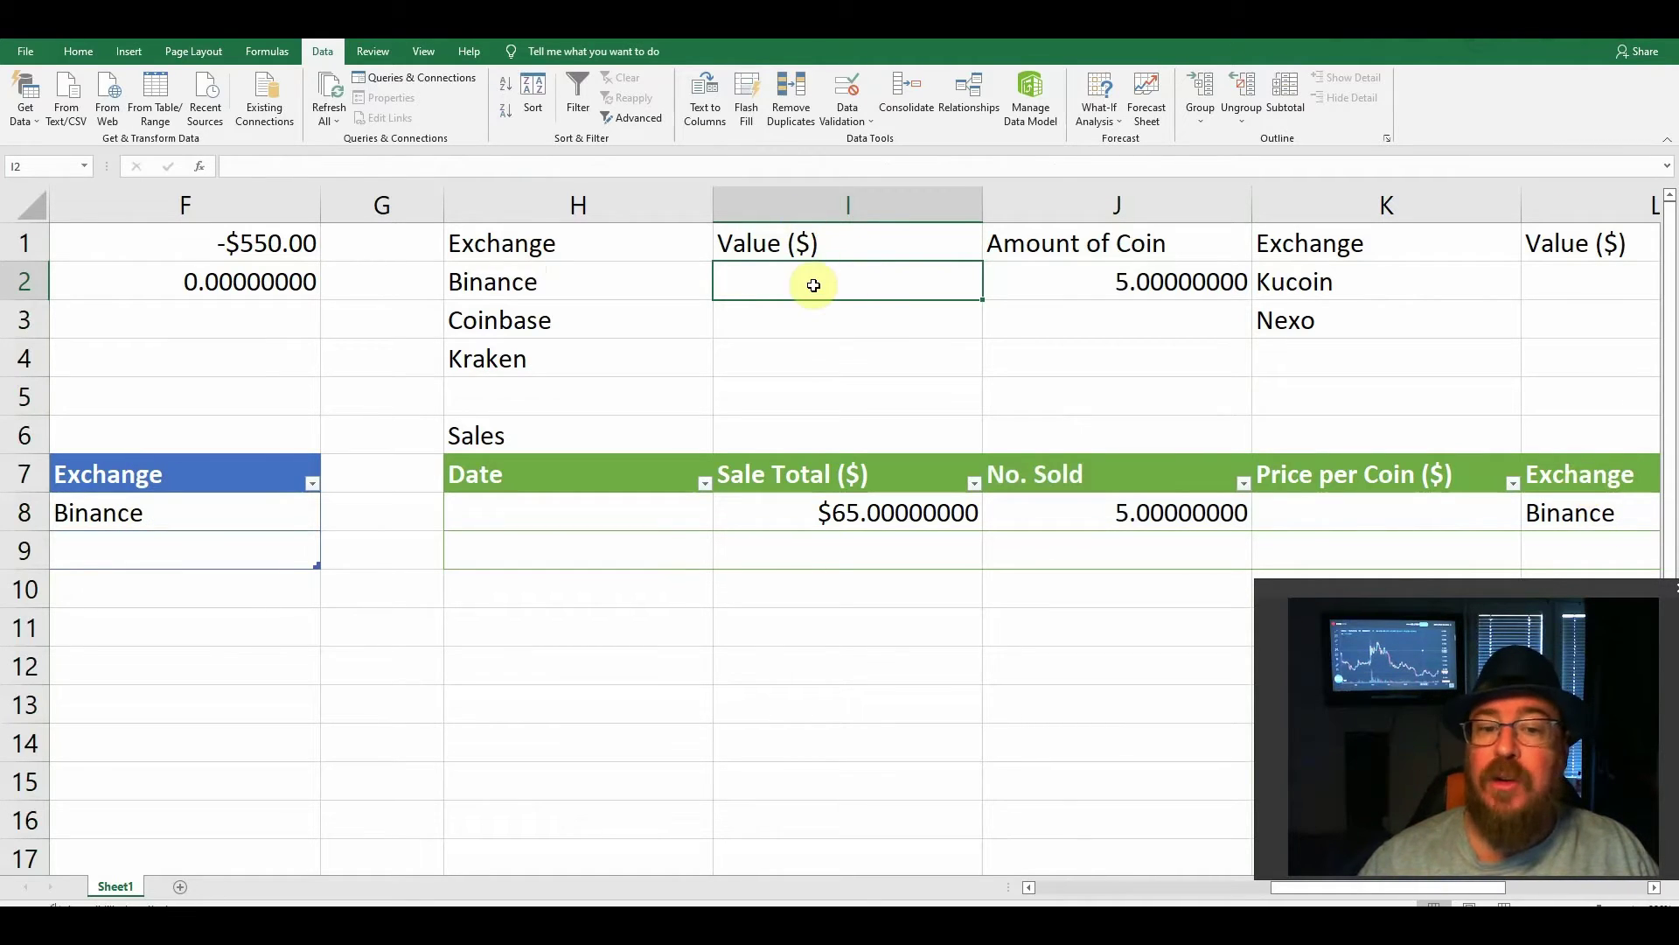
click(560, 159)
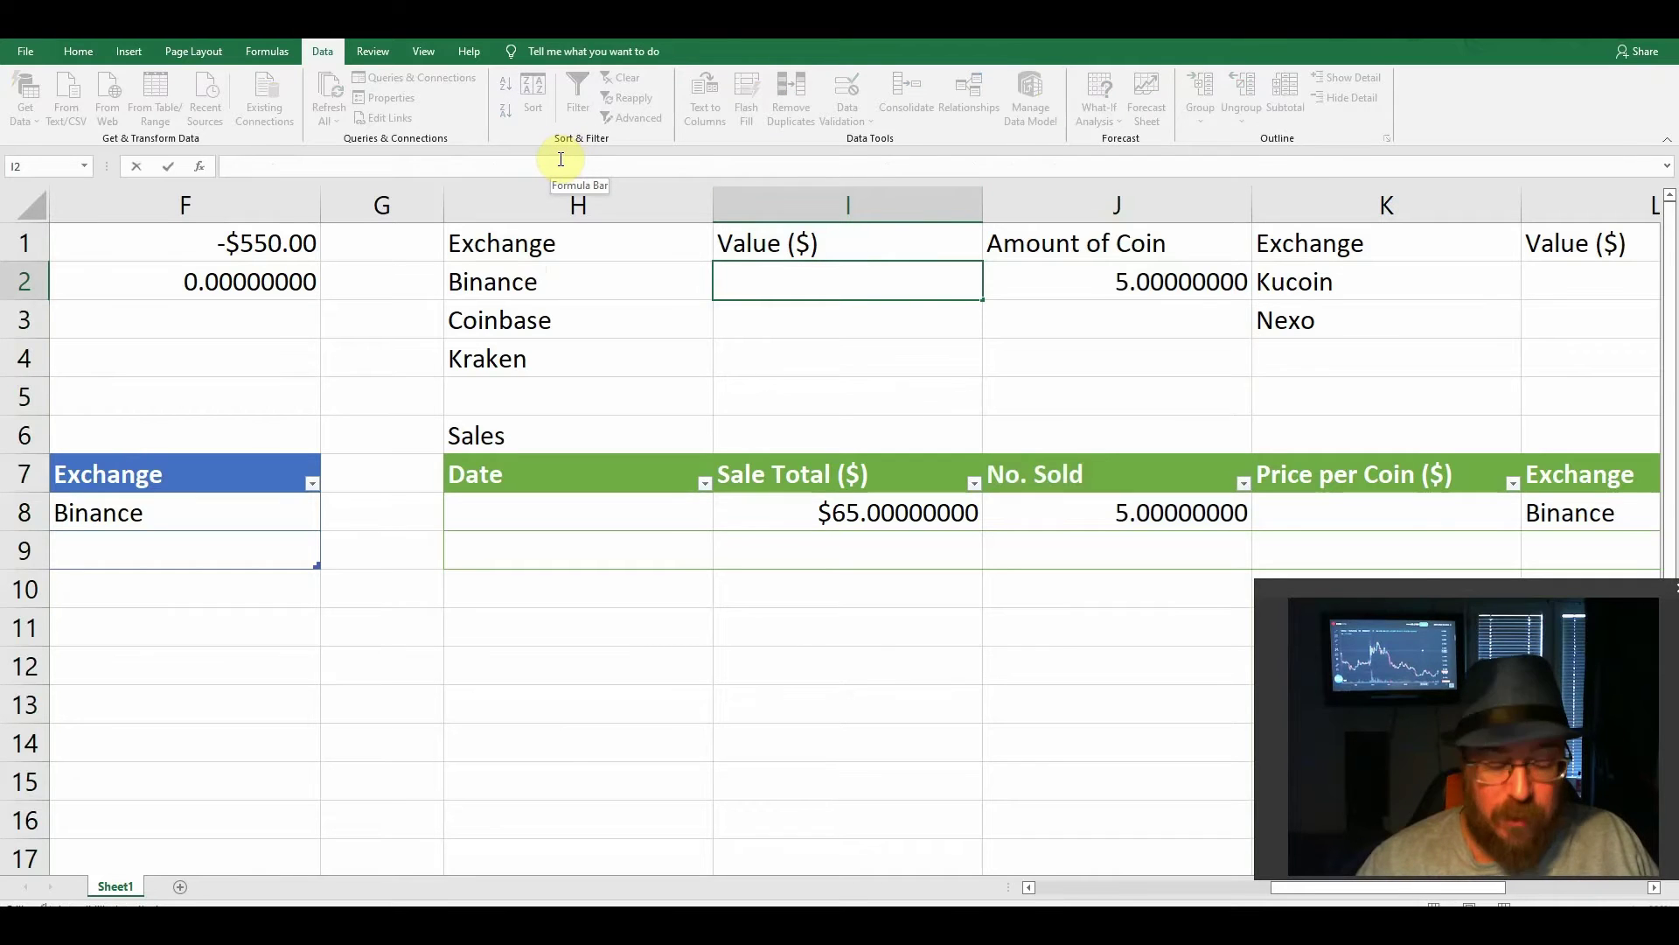
key(ctrl+v)
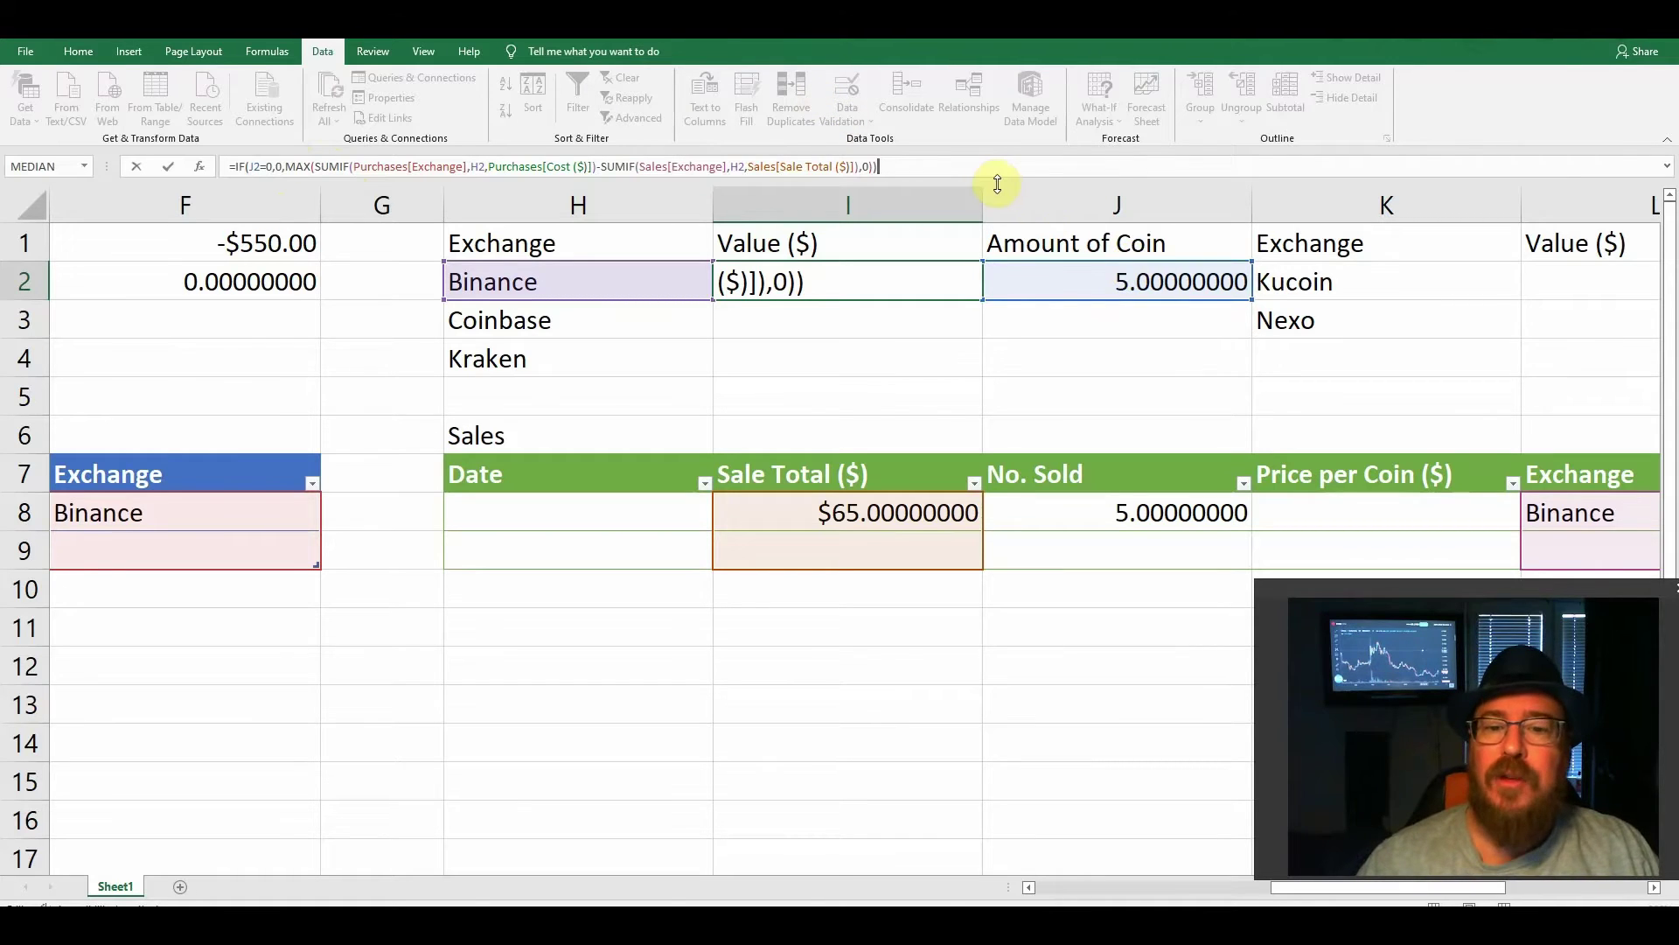
key(Return)
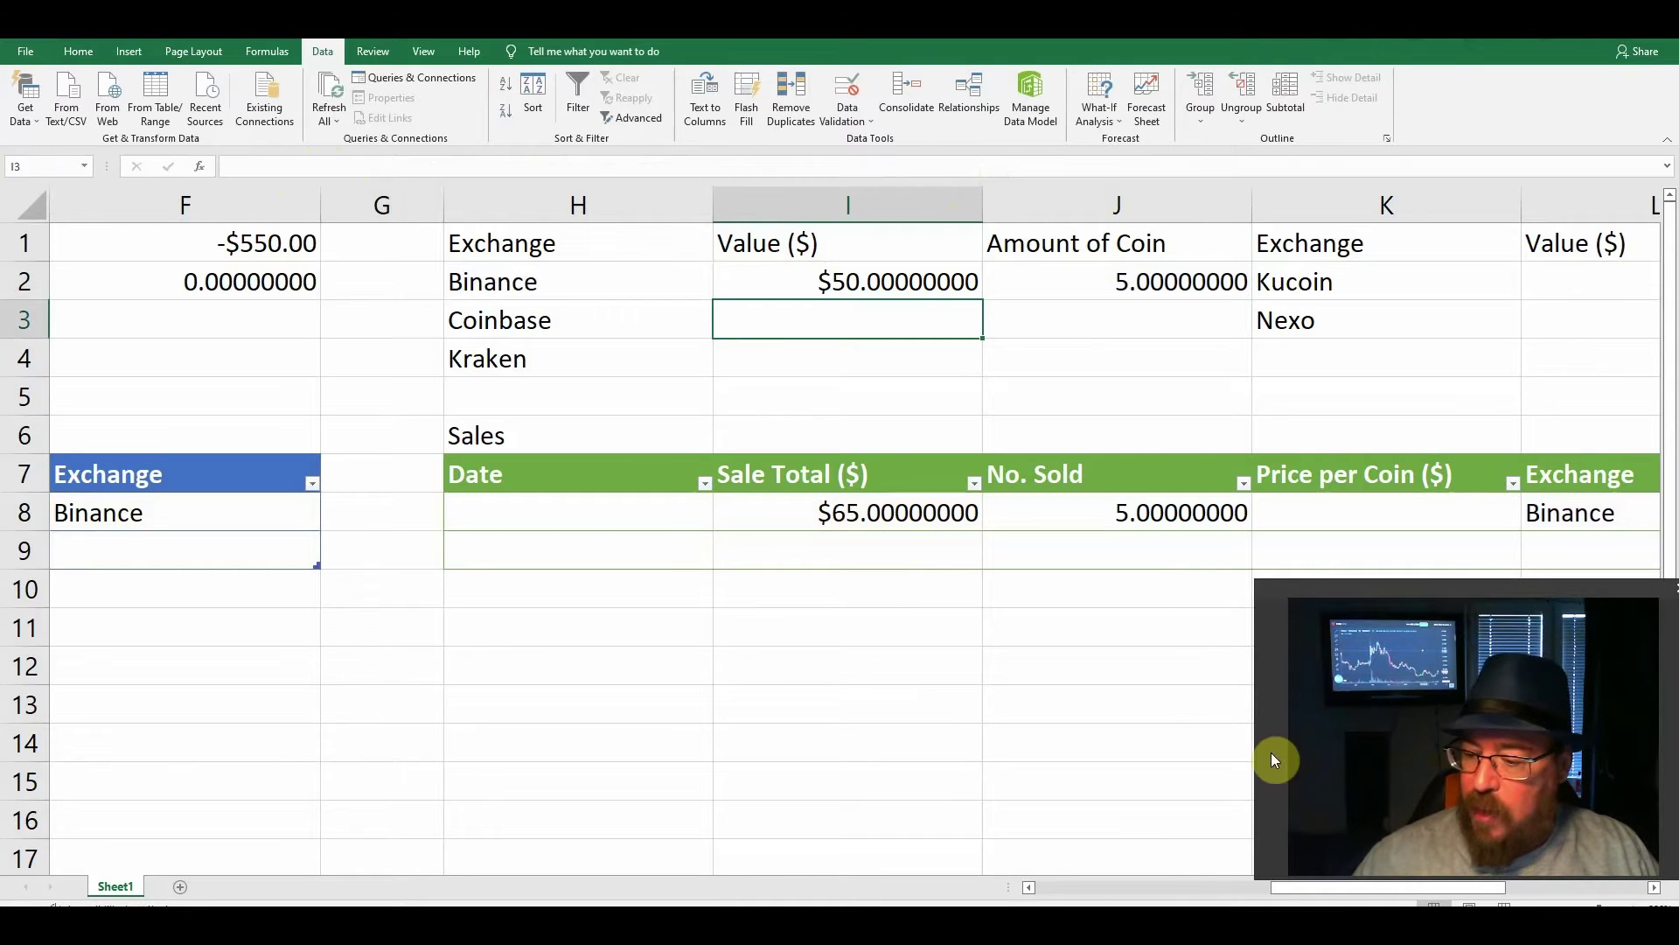
Check Binance's value against its purchase cost and inspect the H2 criterion in the I2 formula without changing it
drag(1297, 885, 337, 420)
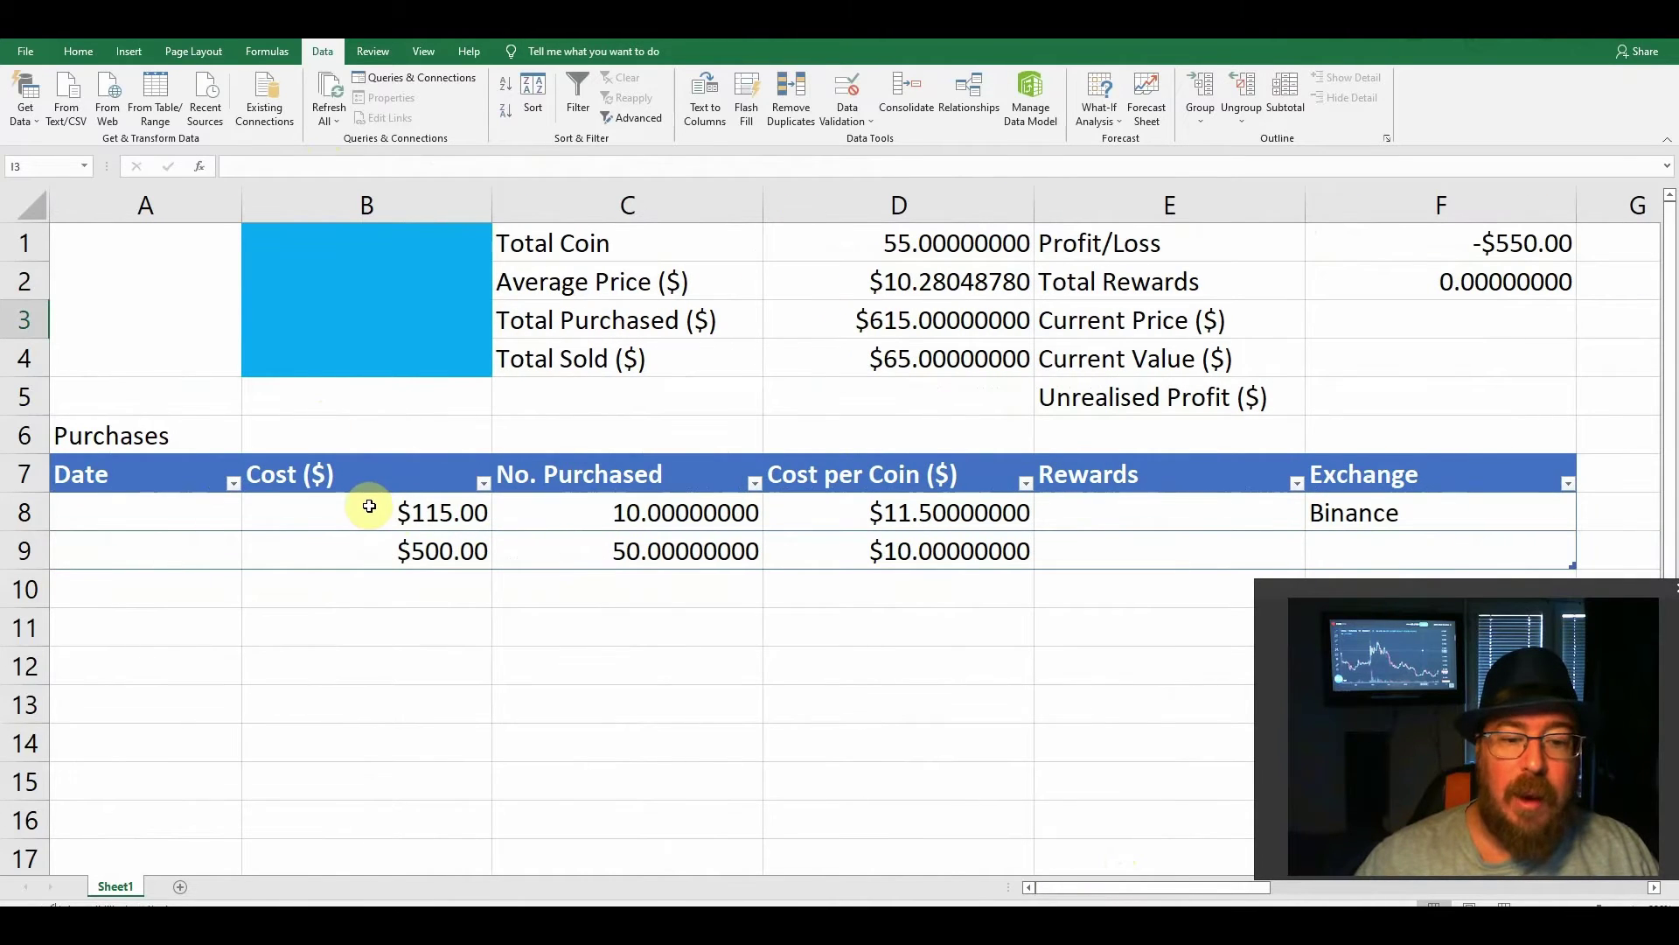
drag(1217, 883, 1480, 887)
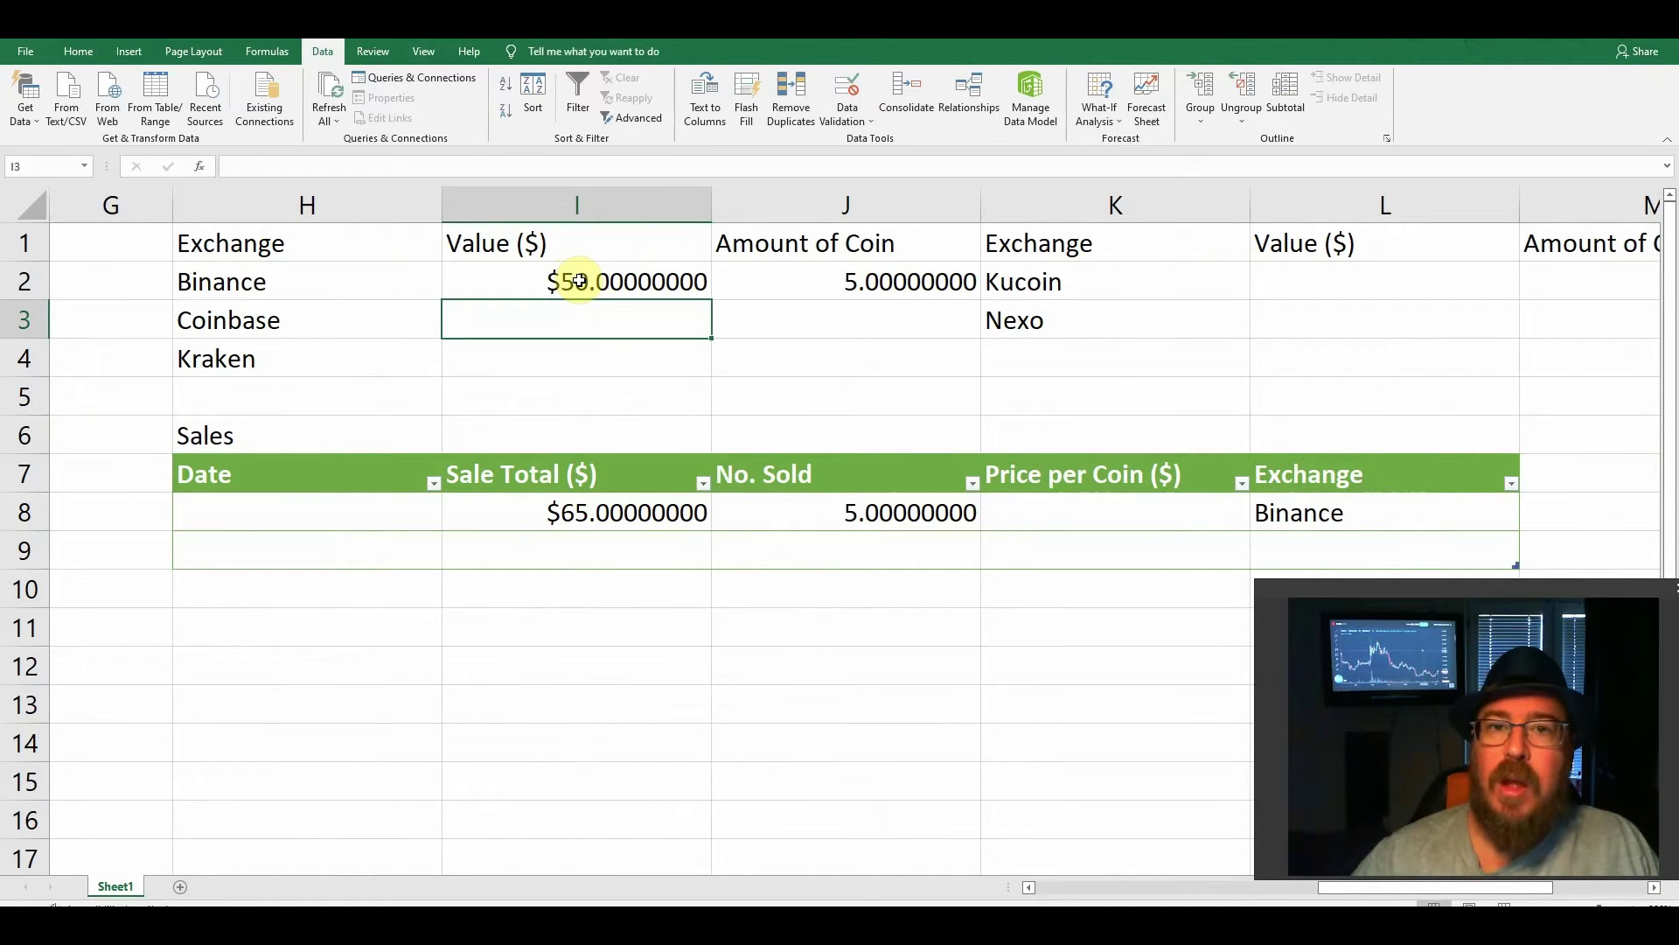
click(608, 280)
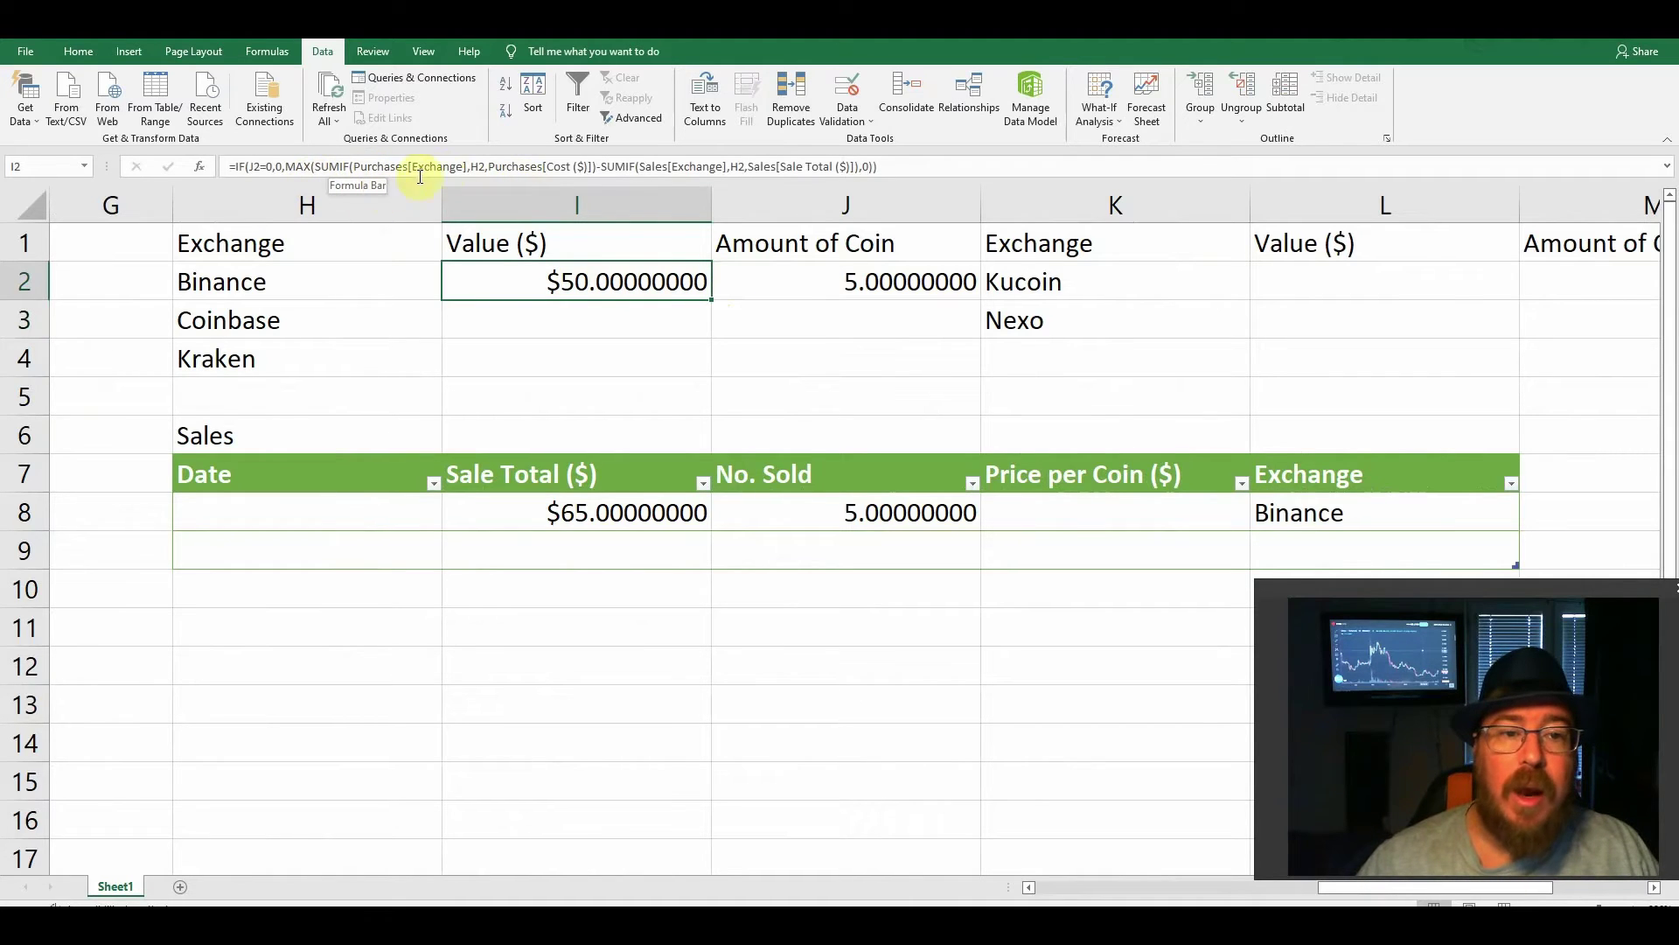
click(473, 167)
double_click(480, 167)
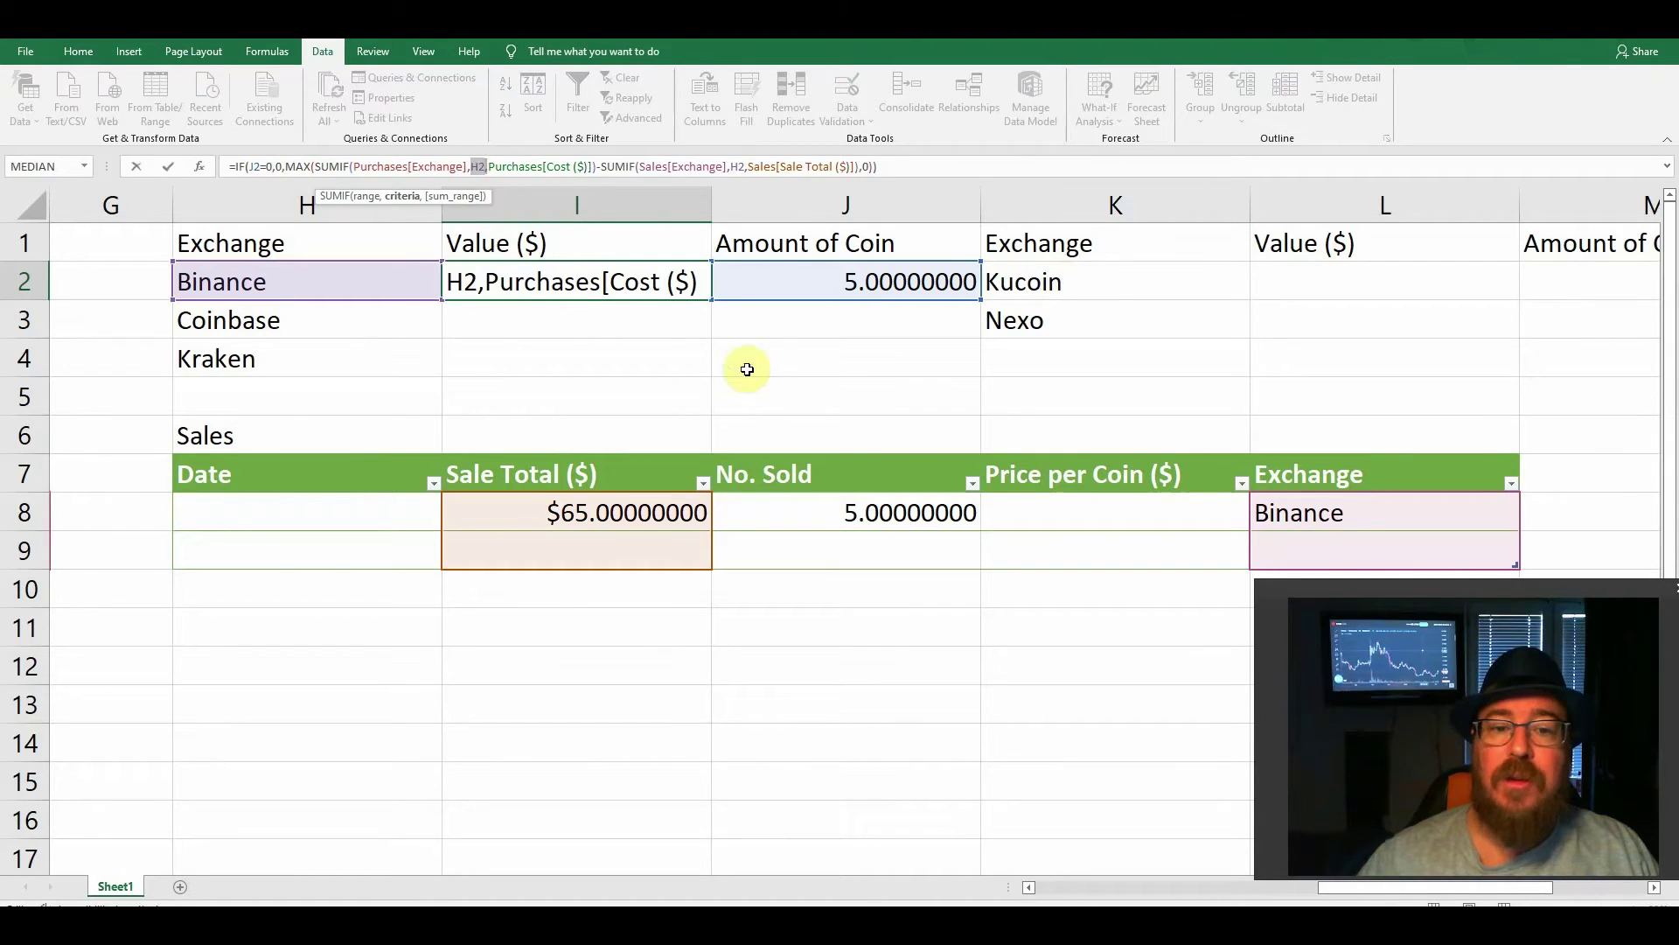
click(619, 326)
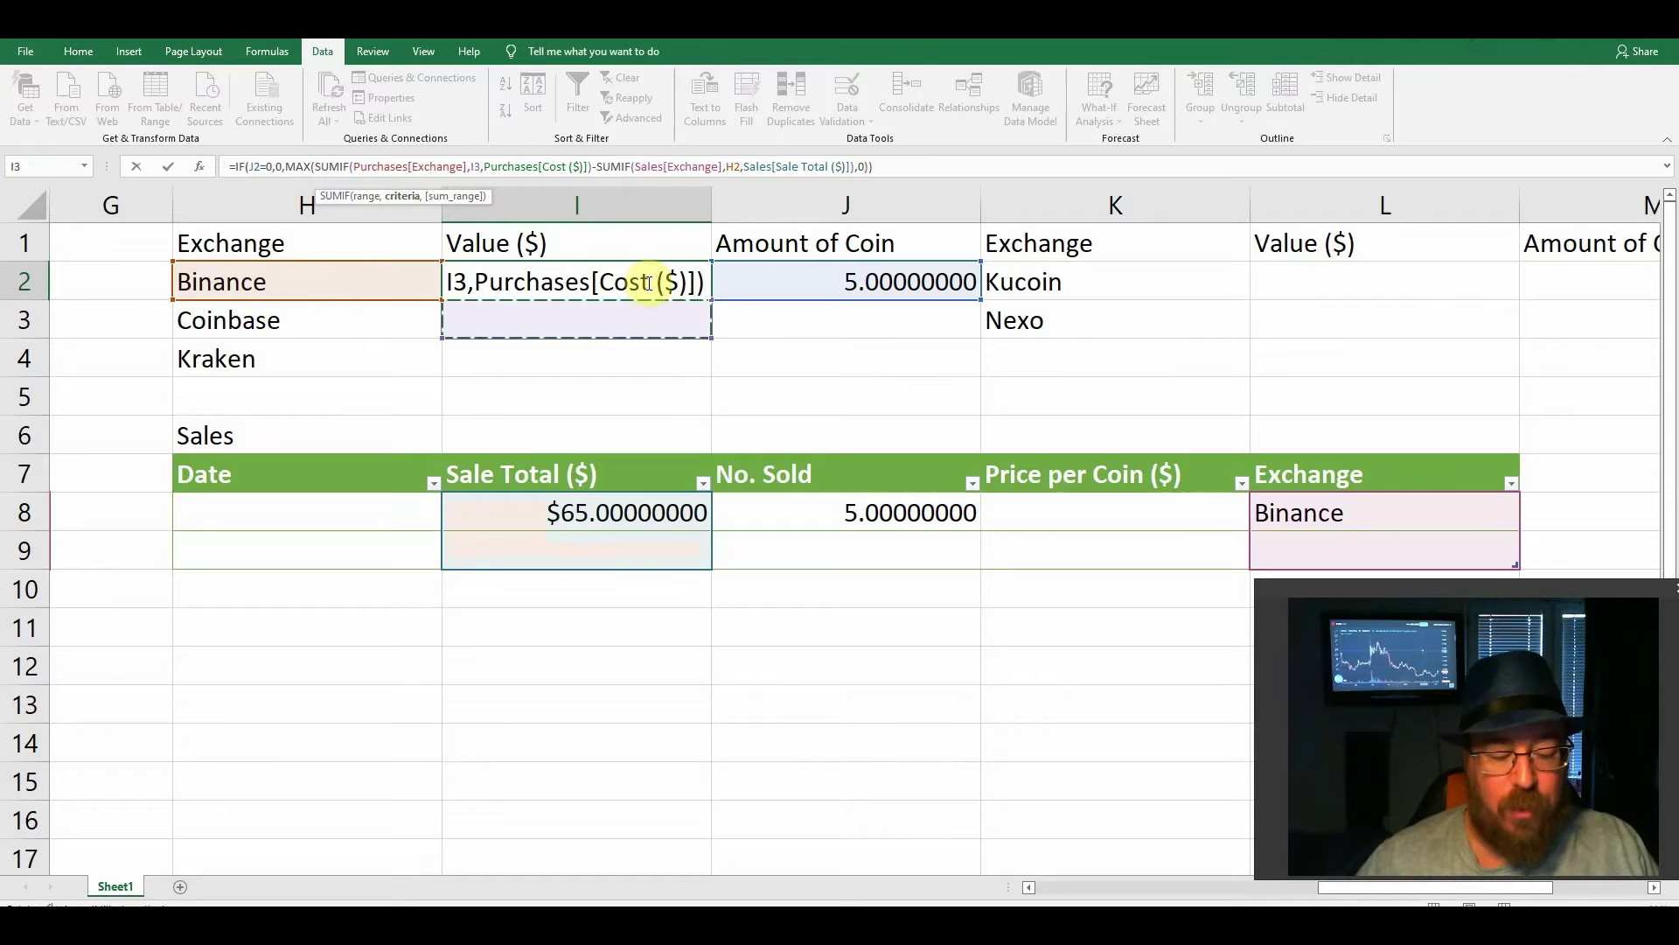
key(Escape)
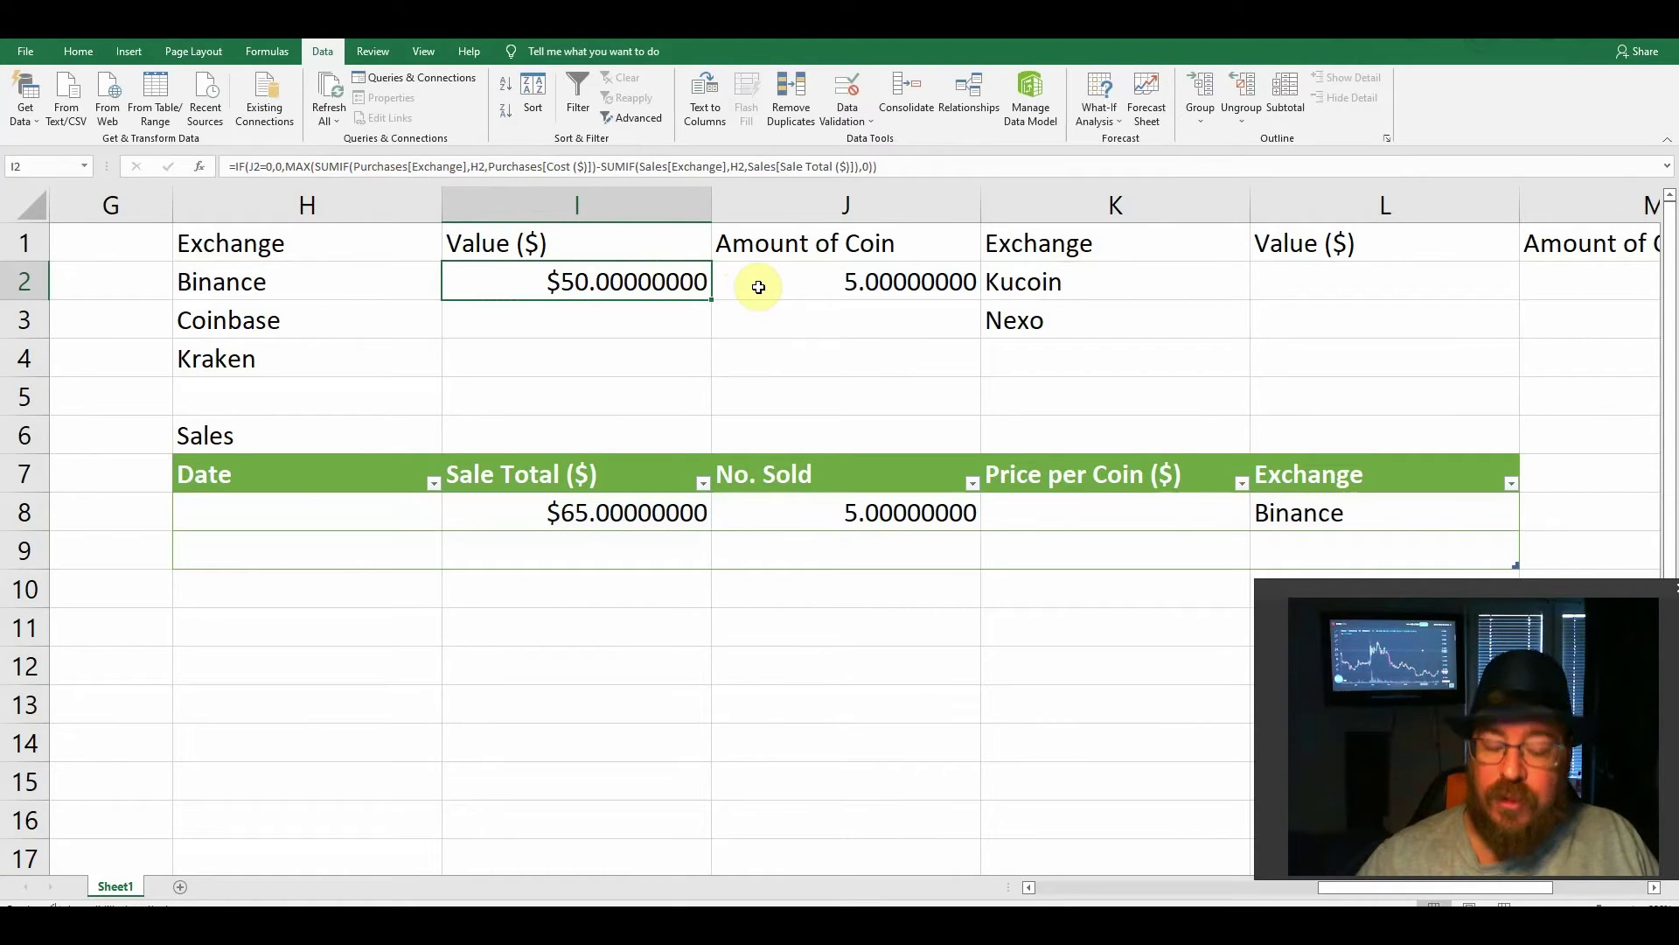
Fill the Value and Amount of Coin formulas from I2:J2 down to row 4 for Coinbase and Kraken
drag(751, 276, 971, 374)
click(656, 320)
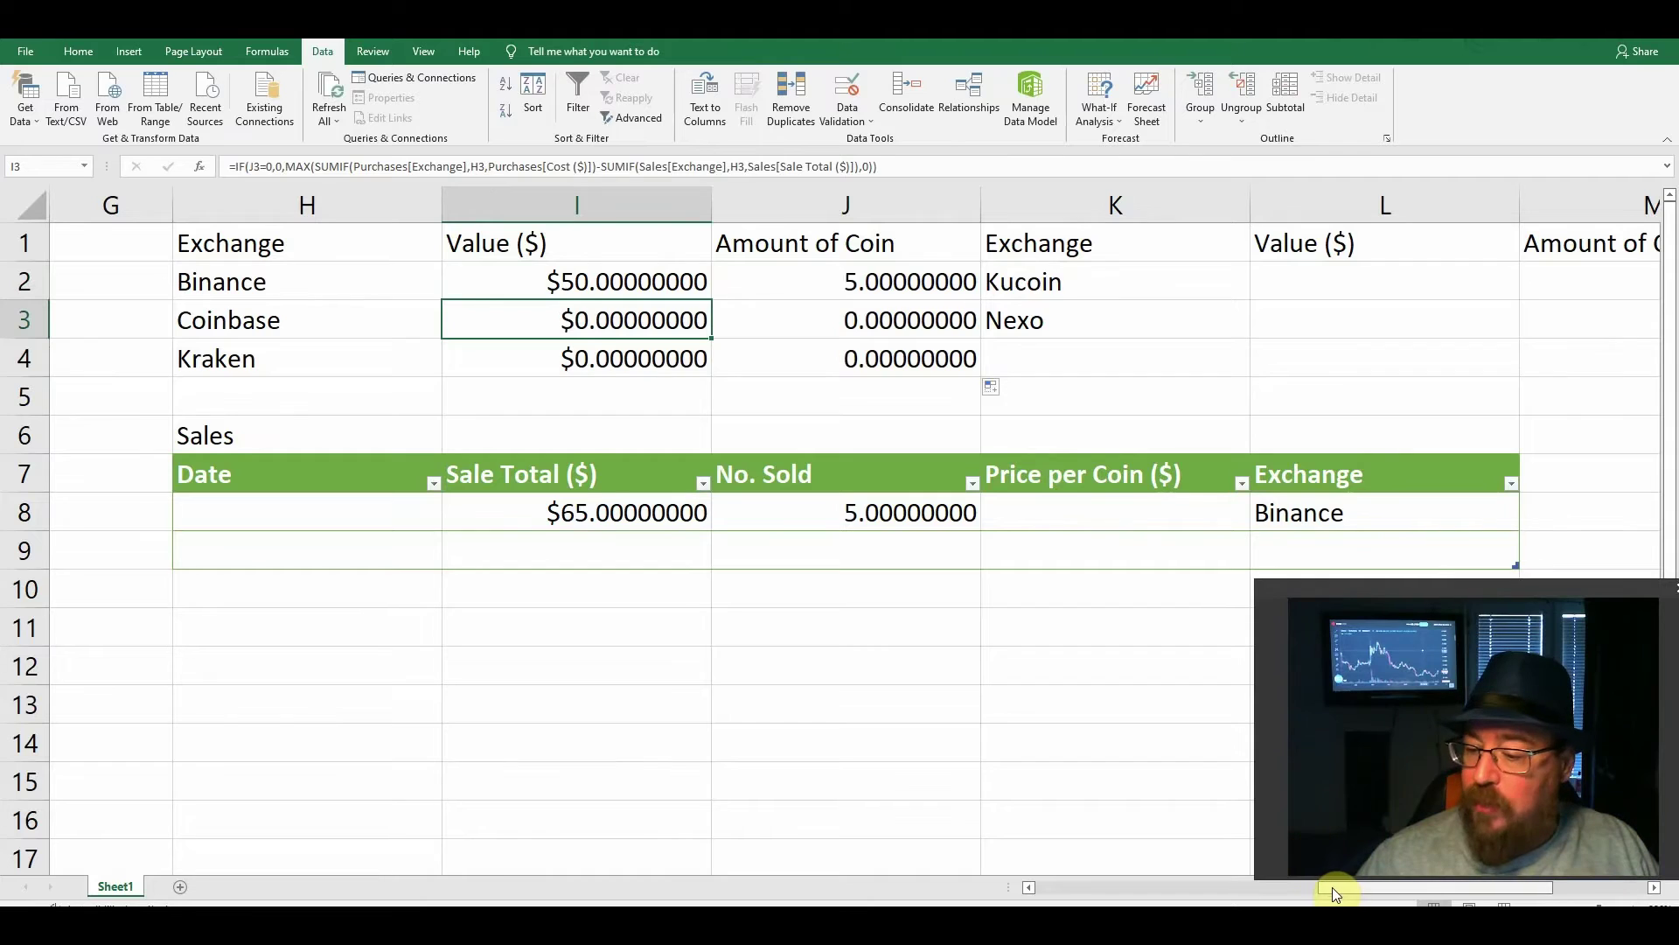
Choose Kraken from the Exchange dropdown in F9 for the second purchase
drag(1331, 887, 1232, 889)
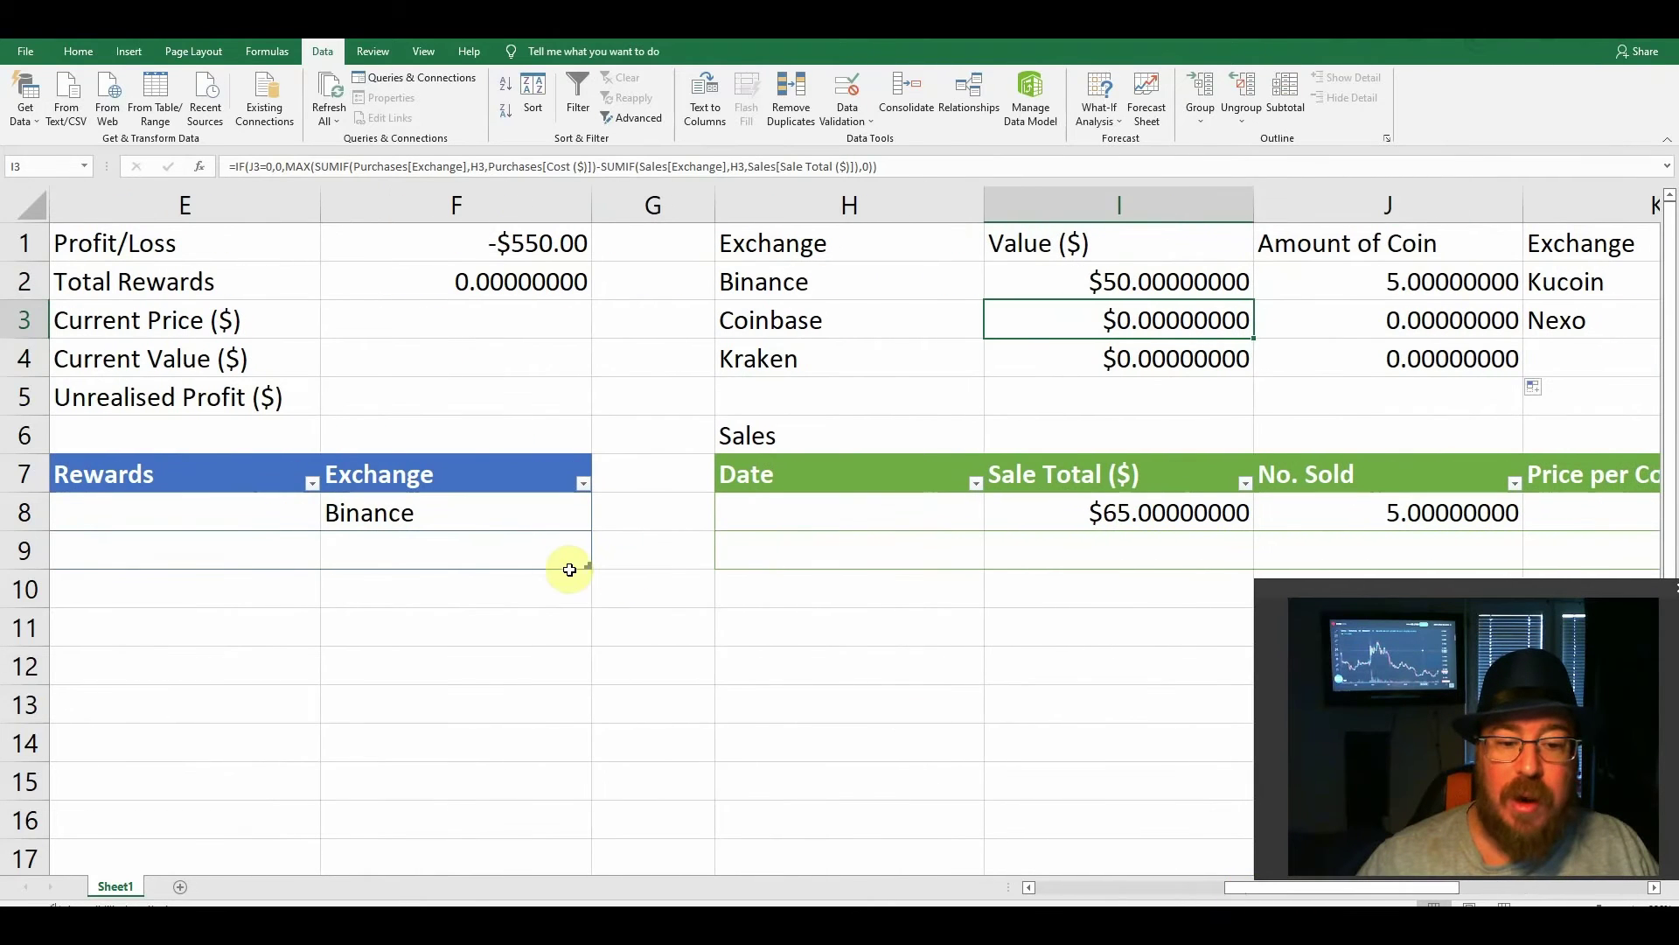
click(570, 566)
click(600, 561)
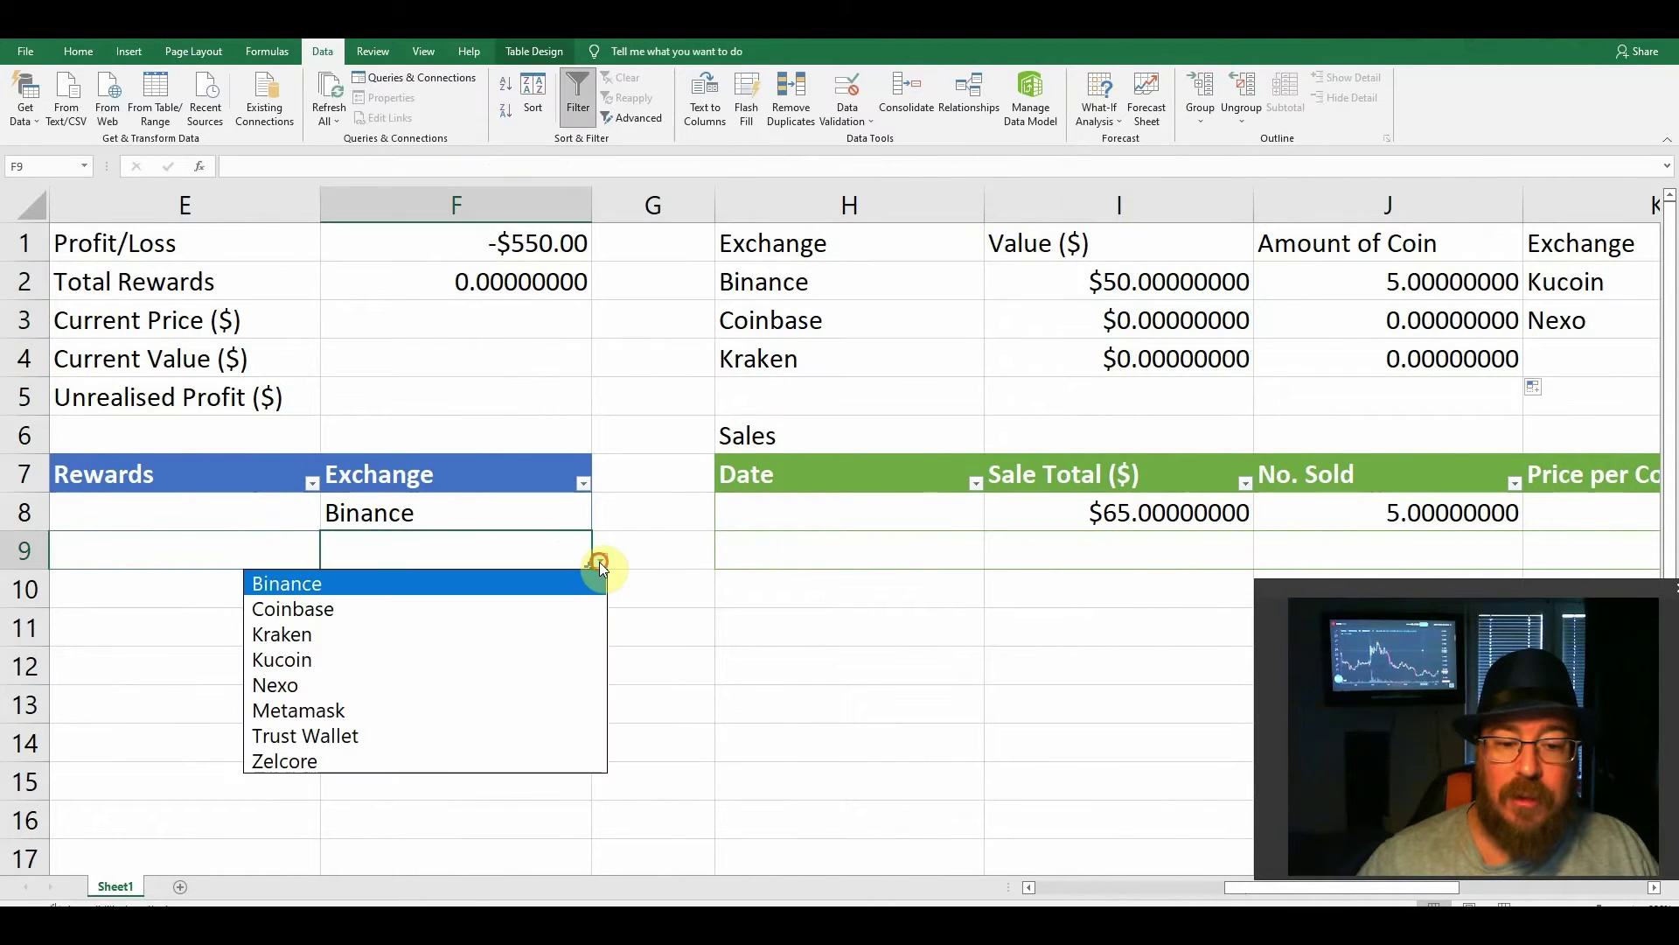
click(454, 634)
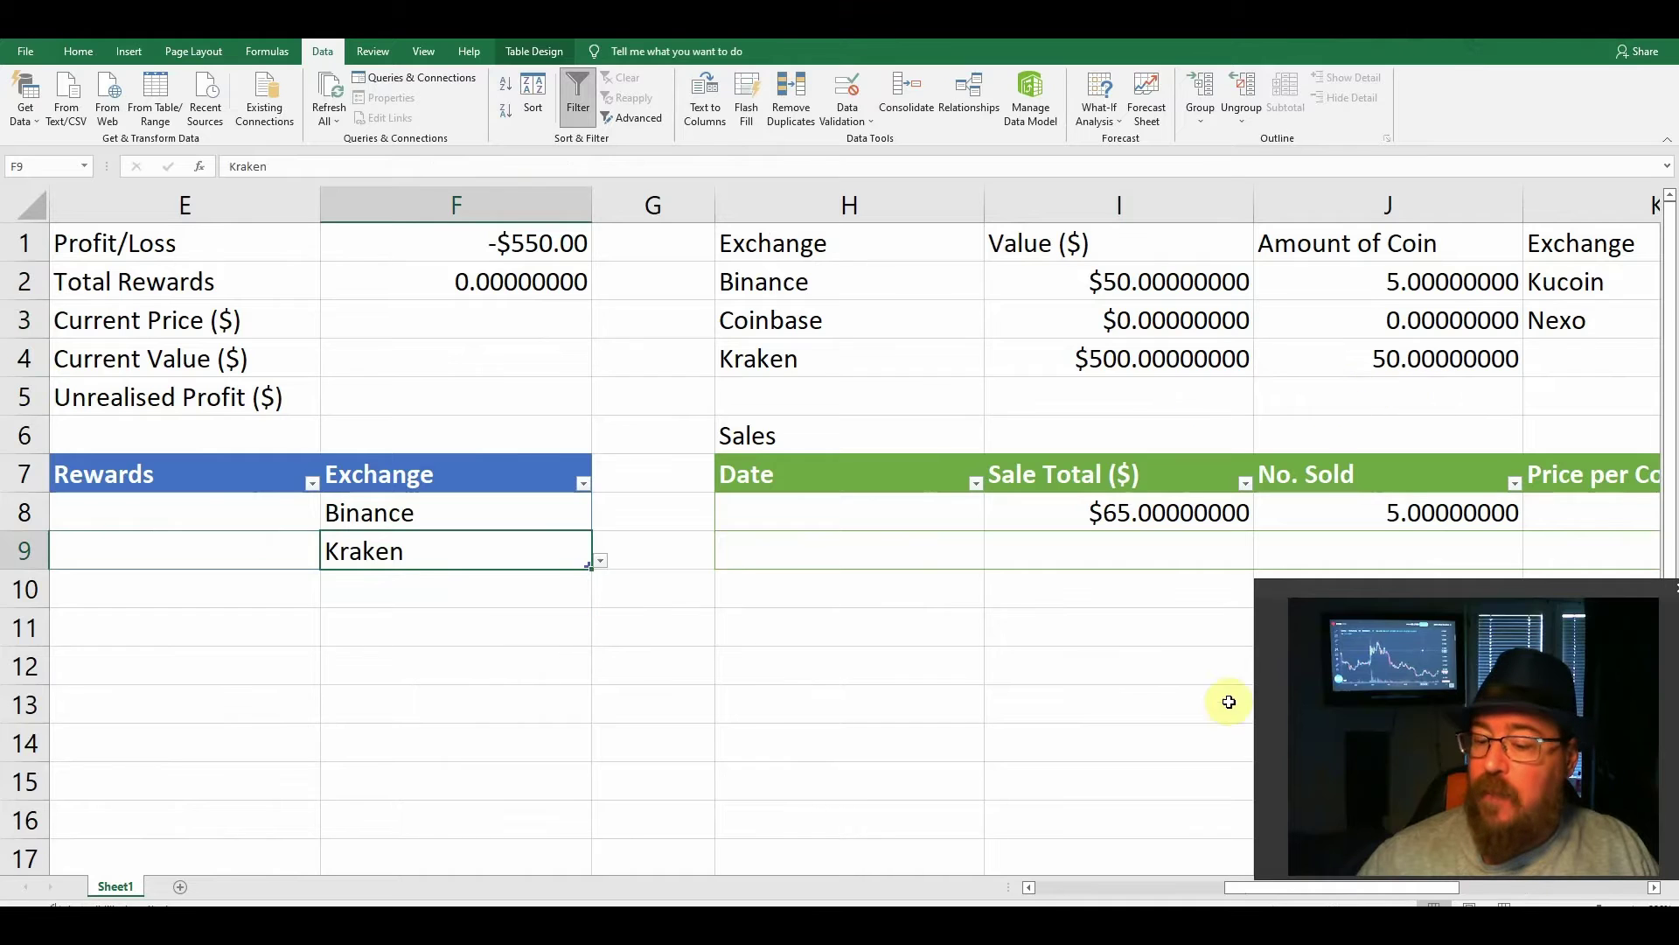
Copy the formulas in I2:J2 to L2:M2 for Kucoin and fill them down to row 3 for Nexo
drag(1290, 889, 1347, 884)
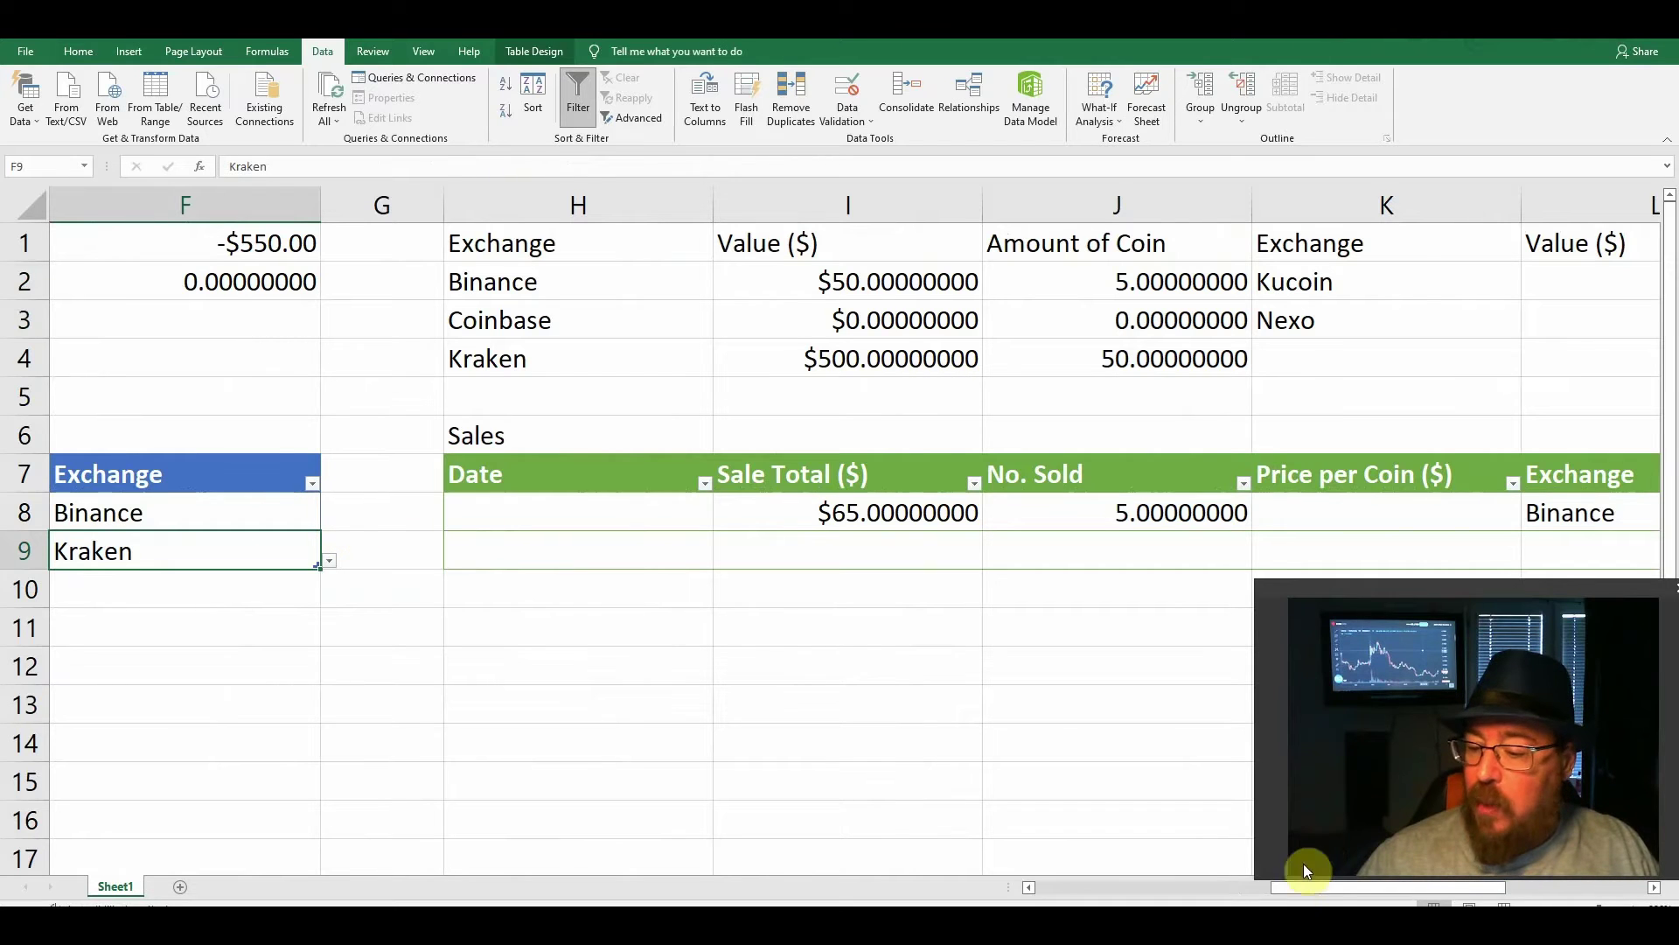
drag(1309, 885, 1387, 864)
drag(236, 281, 374, 287)
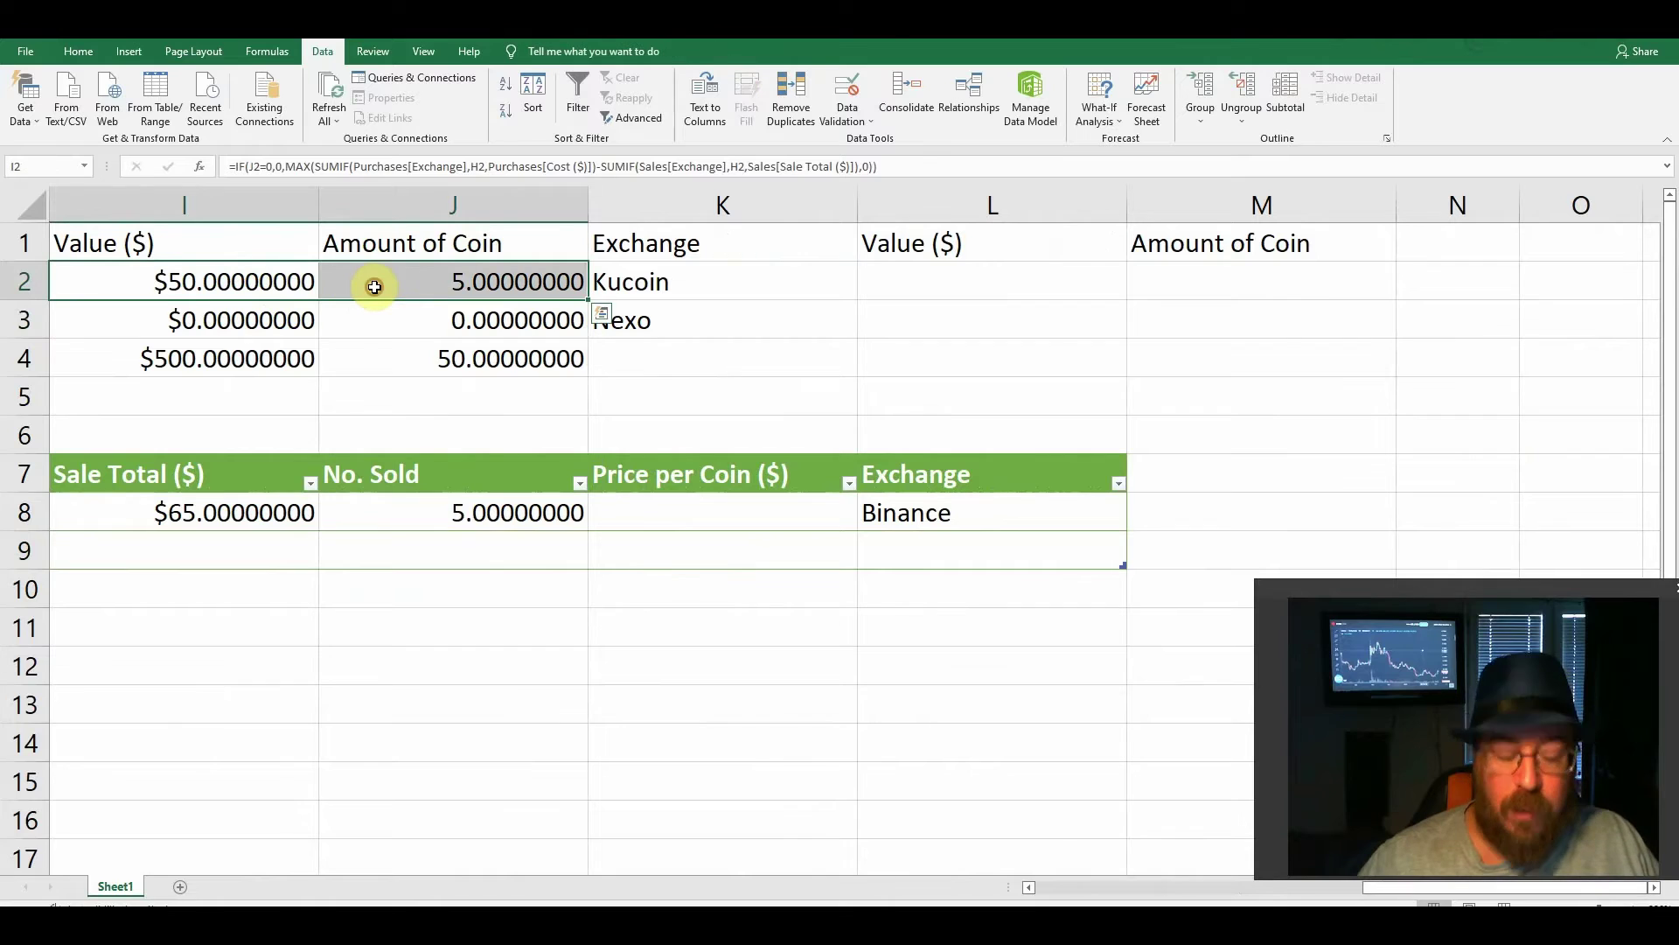
key(ctrl+c)
click(957, 276)
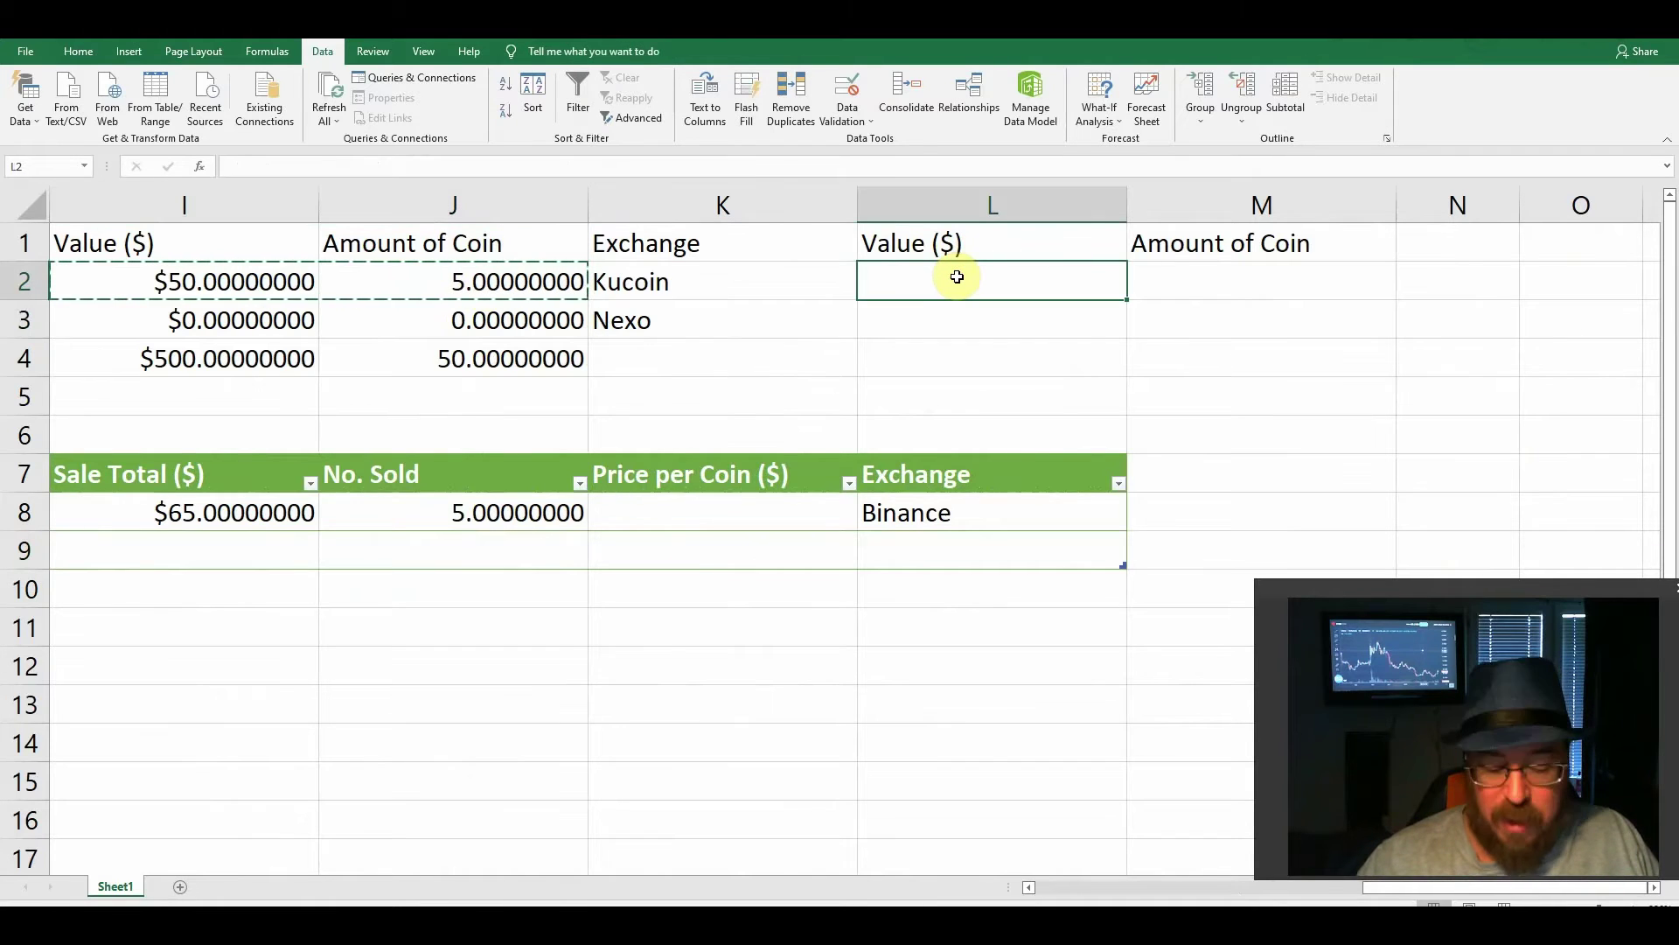
key(ctrl+v)
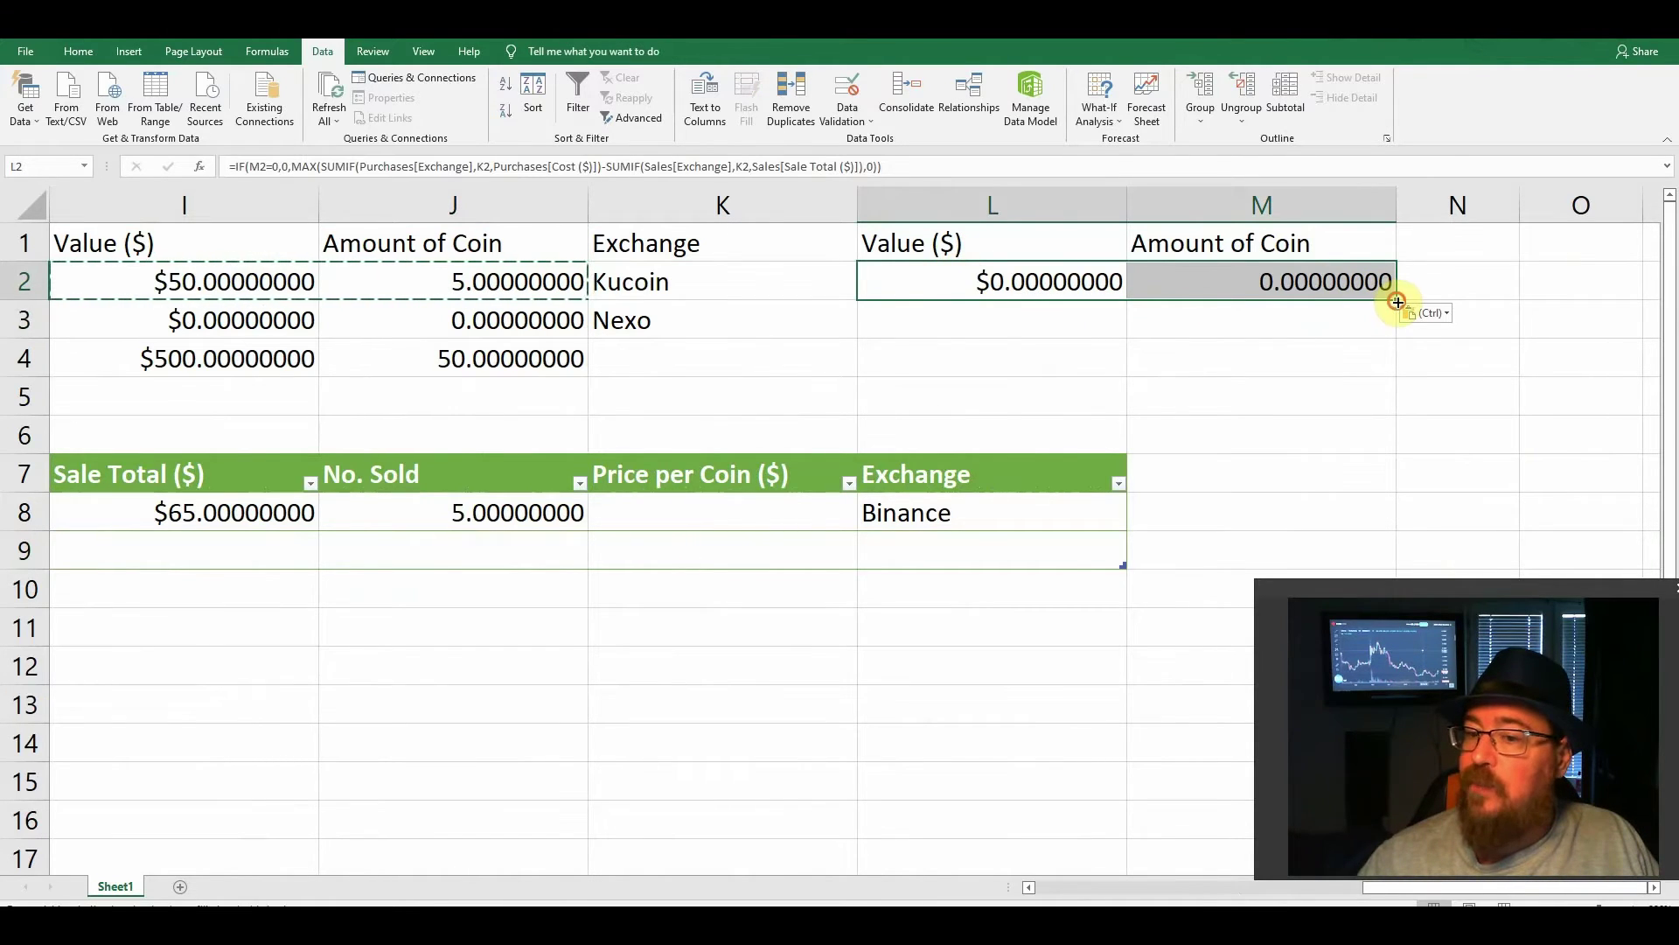
drag(1397, 302, 1388, 331)
click(1002, 329)
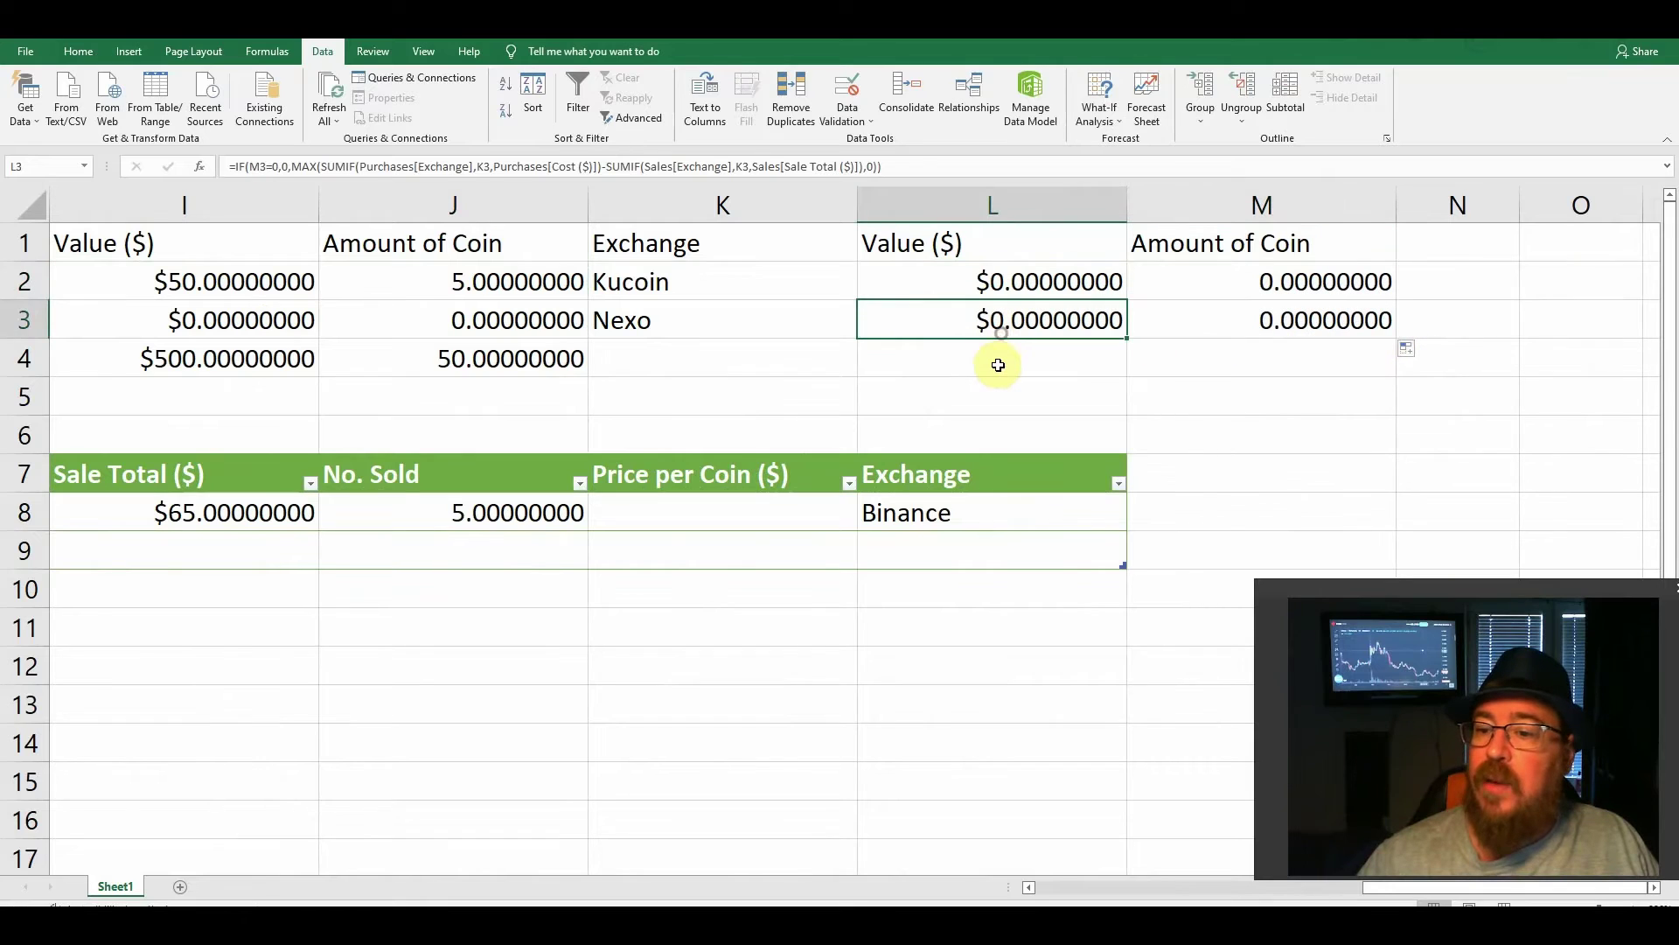
click(656, 356)
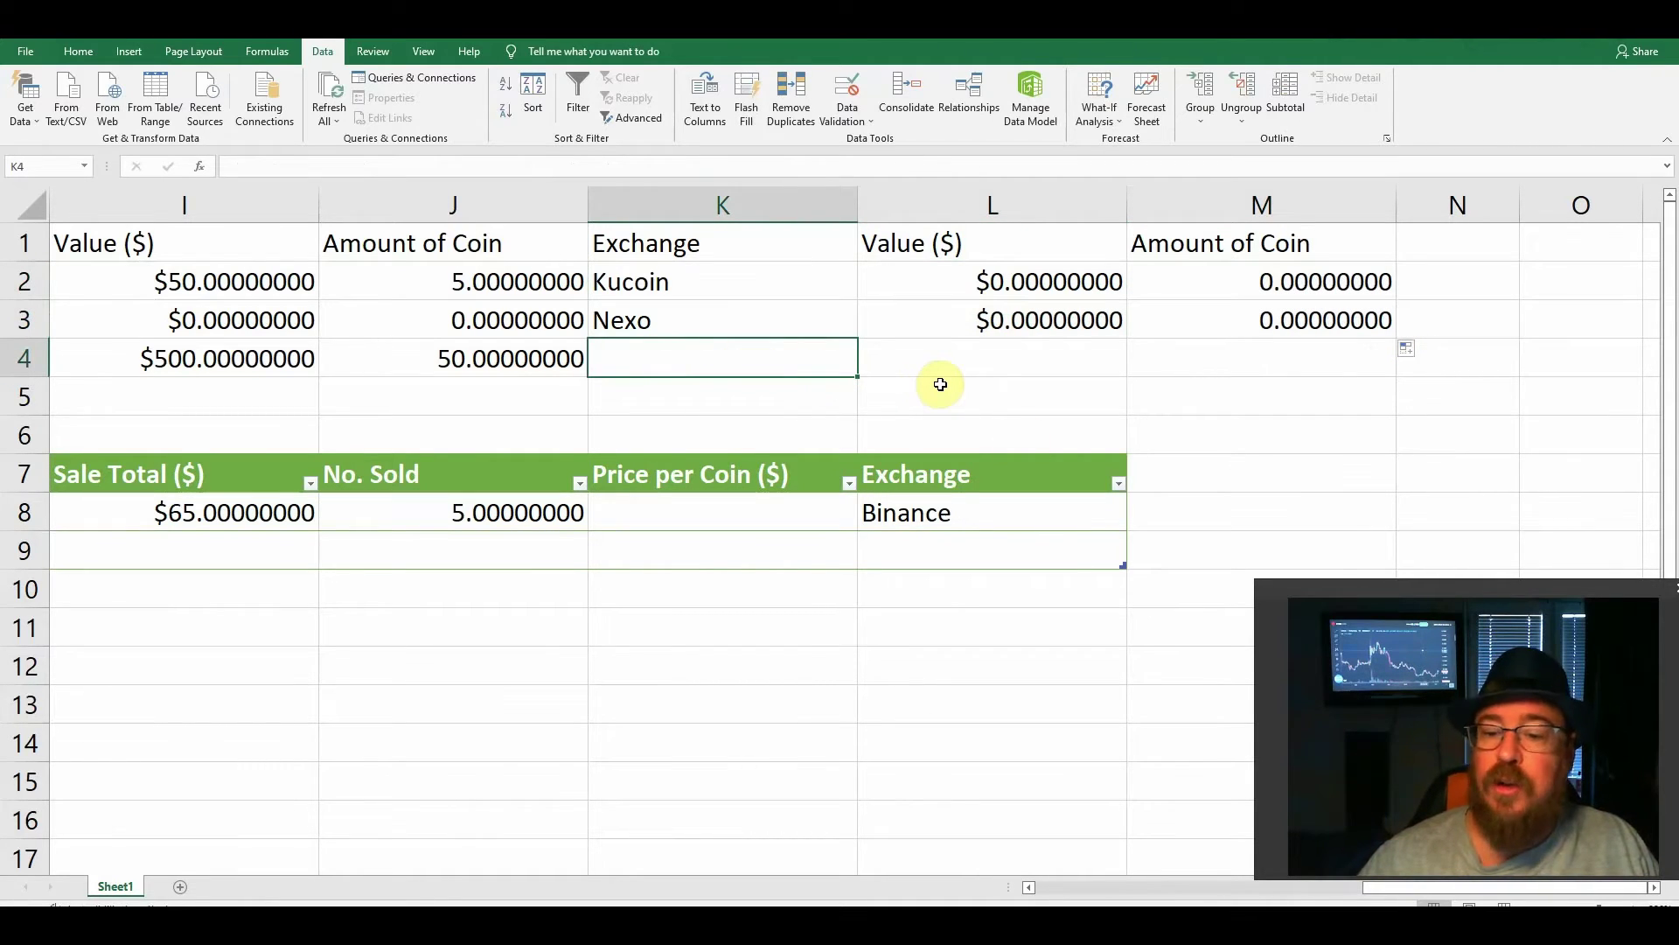
Enter =IFERROR([@[Sale Total ($)]]/[@[No. Sold]],"") in K8 to calculate the Sales table's Price per Coin ($)
click(1109, 514)
click(1135, 523)
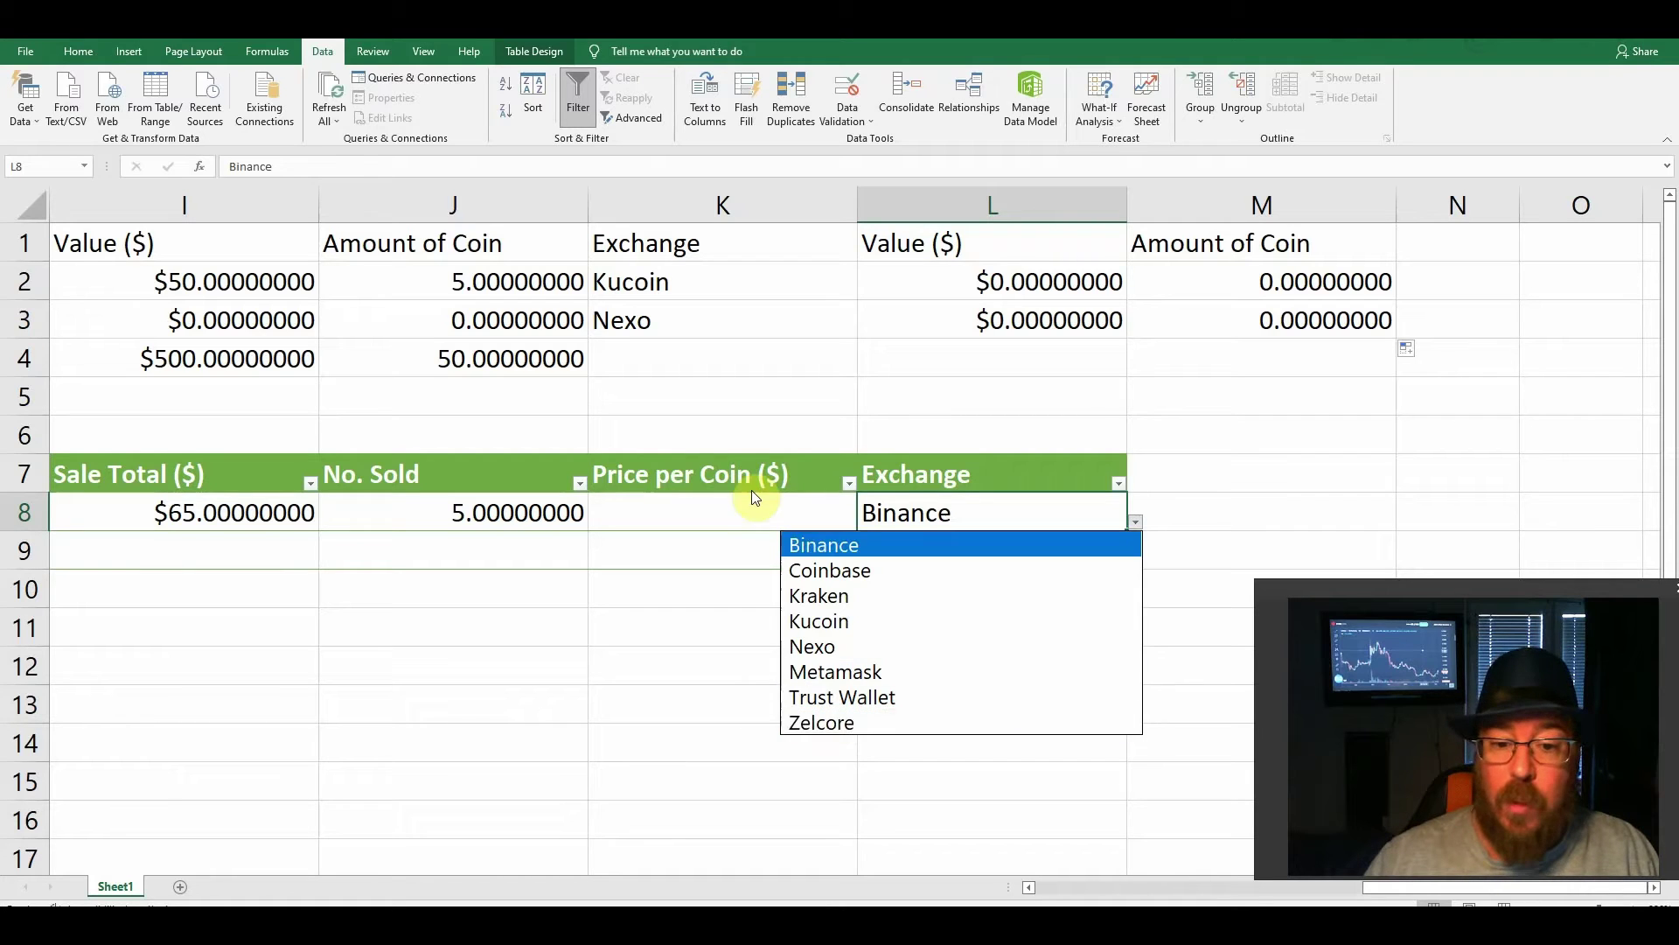
click(673, 514)
click(679, 517)
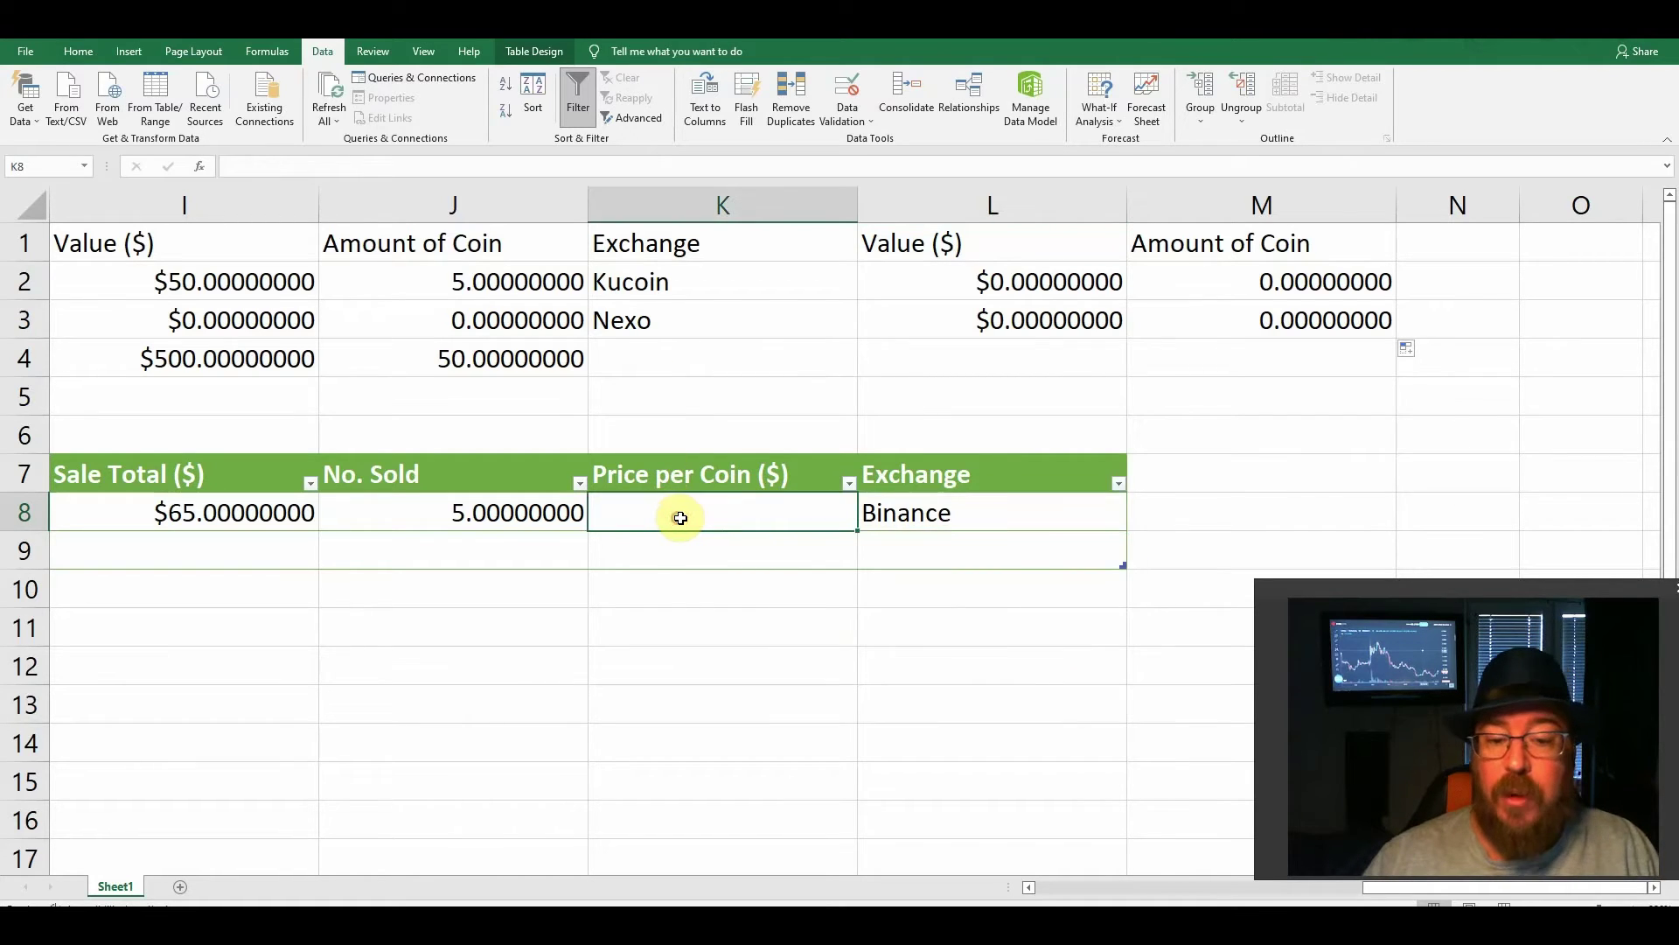
click(394, 165)
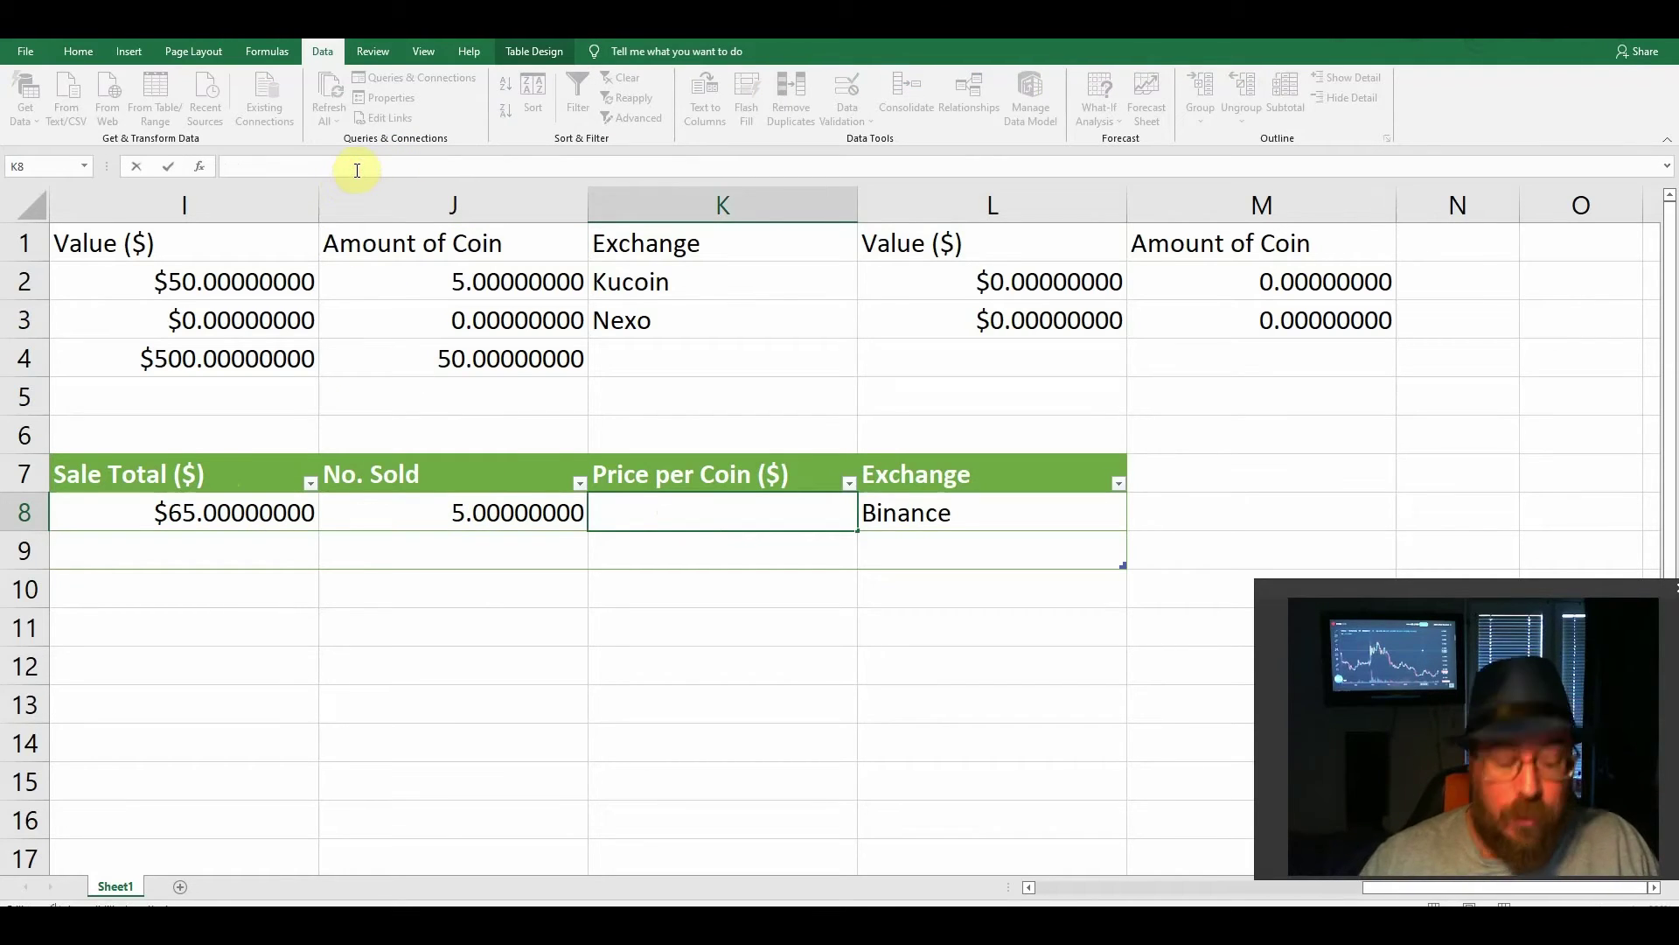
key(ctrl+v)
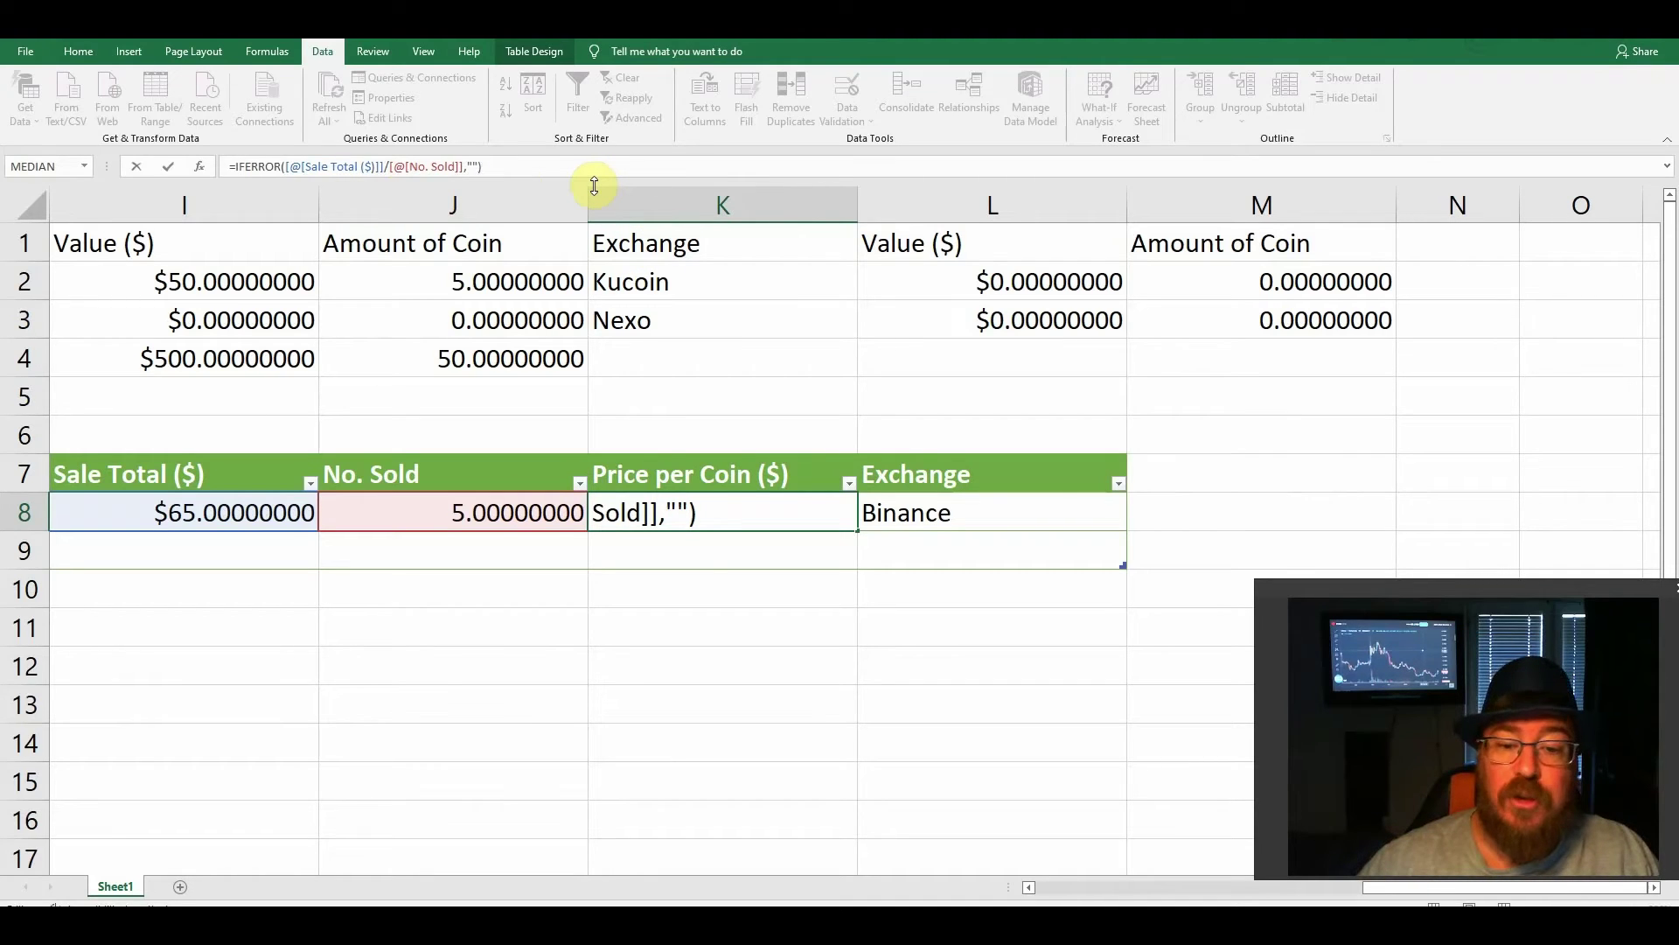
key(Return)
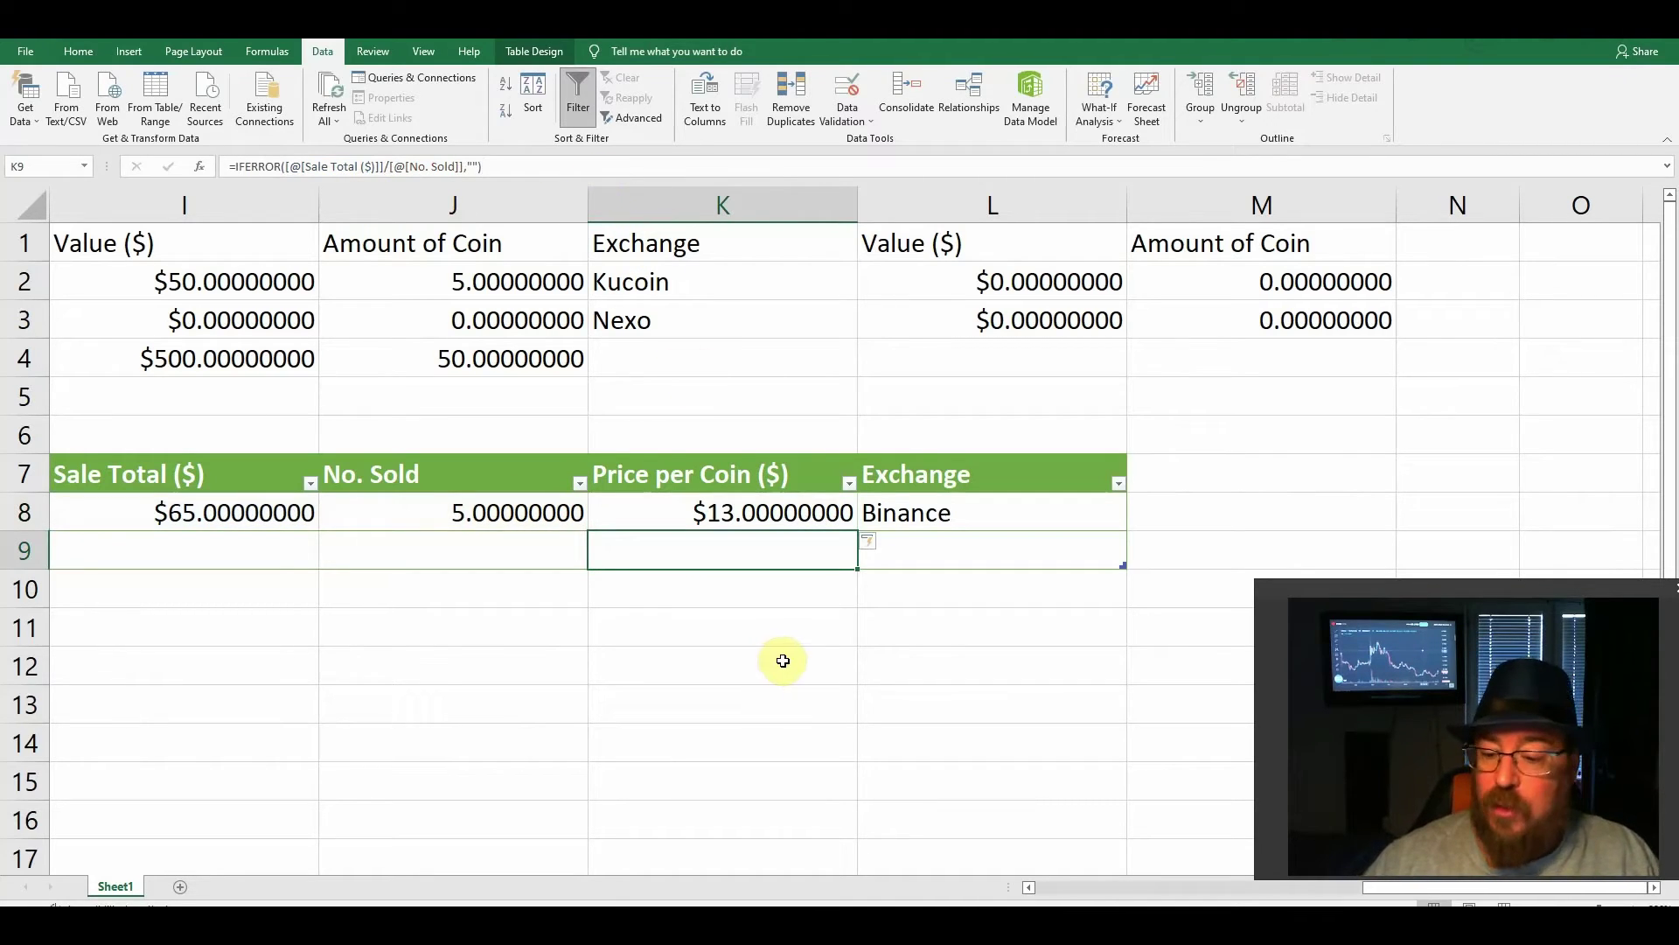
drag(1436, 887, 1131, 883)
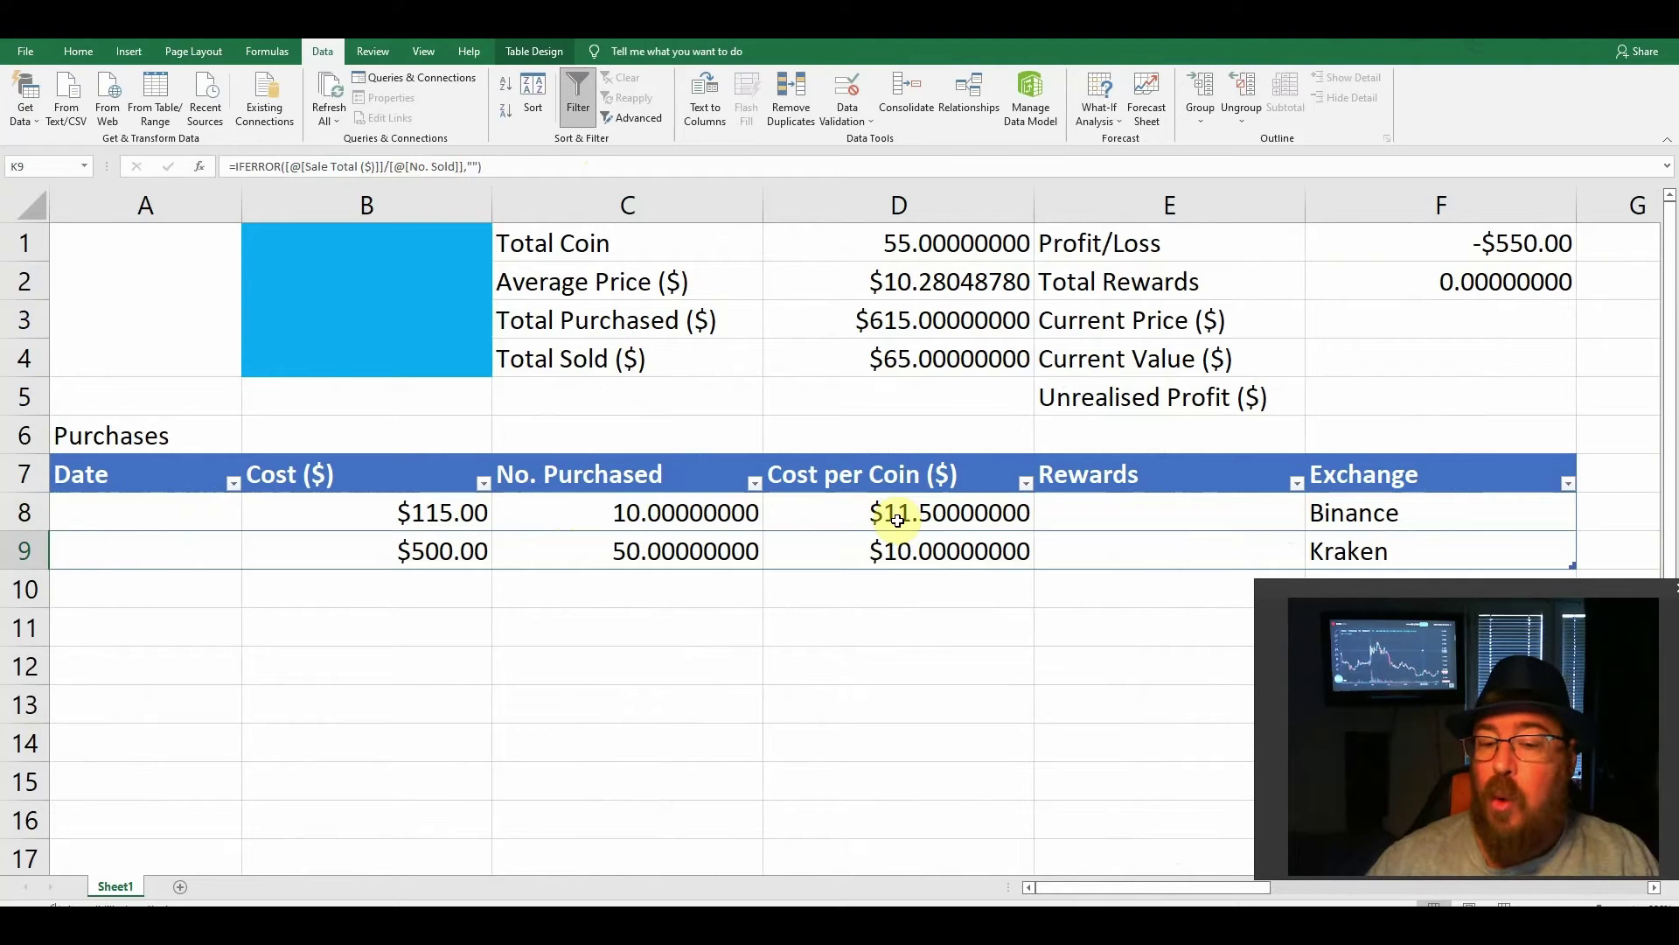
Enter the date 06/03/2022 in H8 for the Binance sale in the Sales table
drag(1132, 884, 1407, 878)
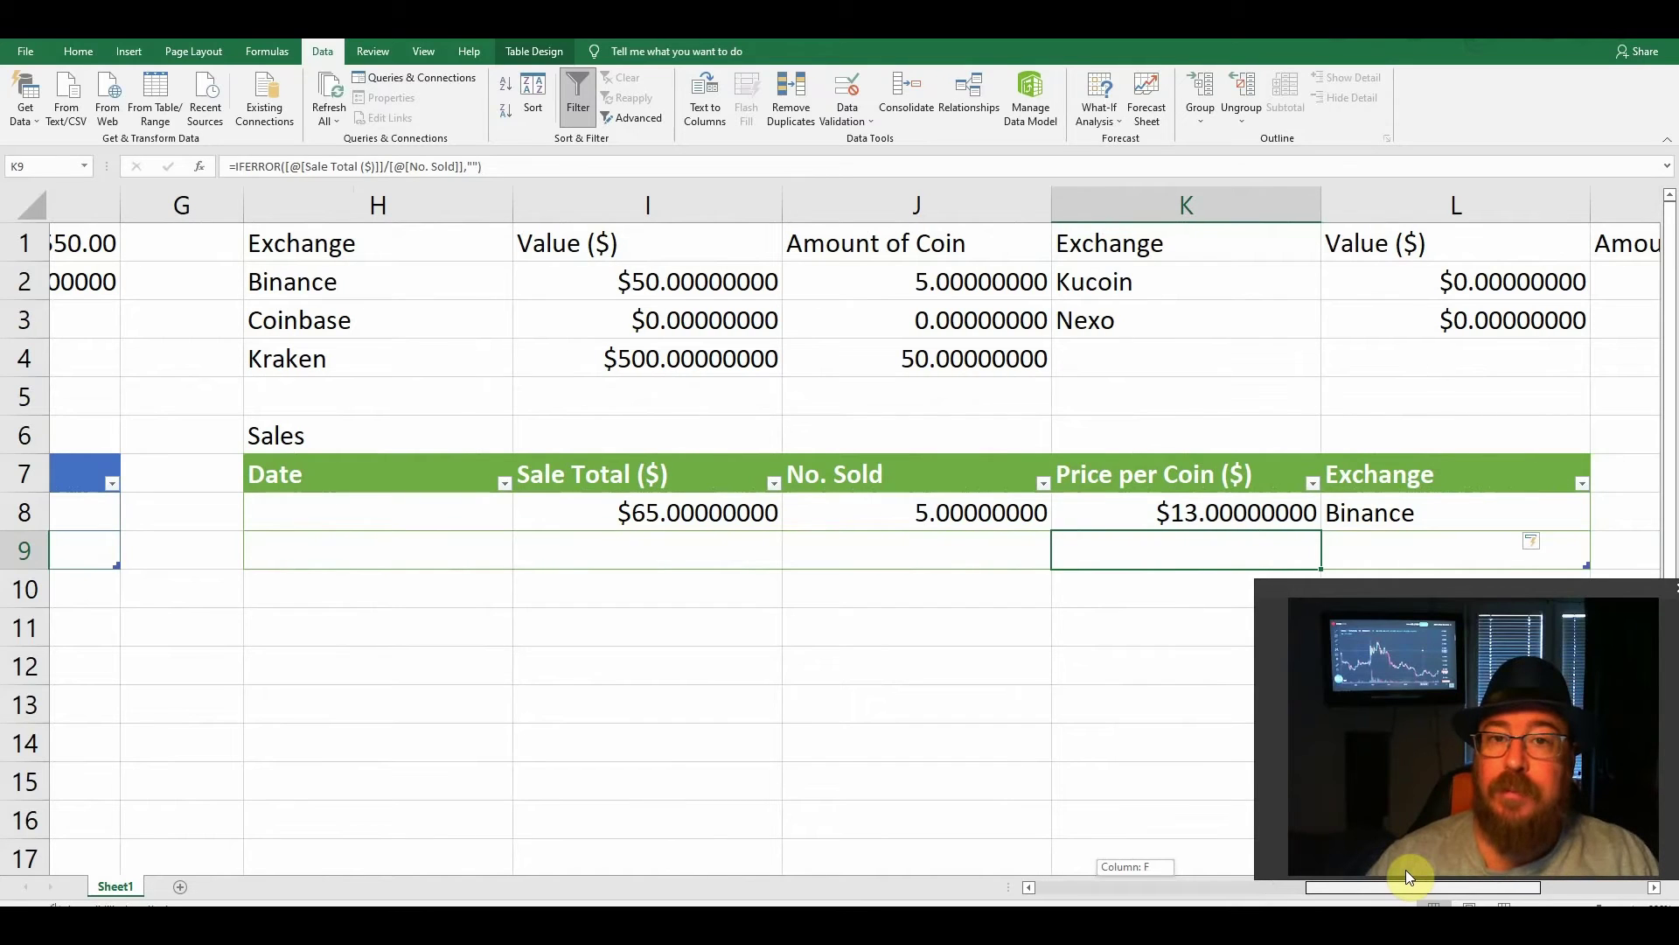
click(380, 516)
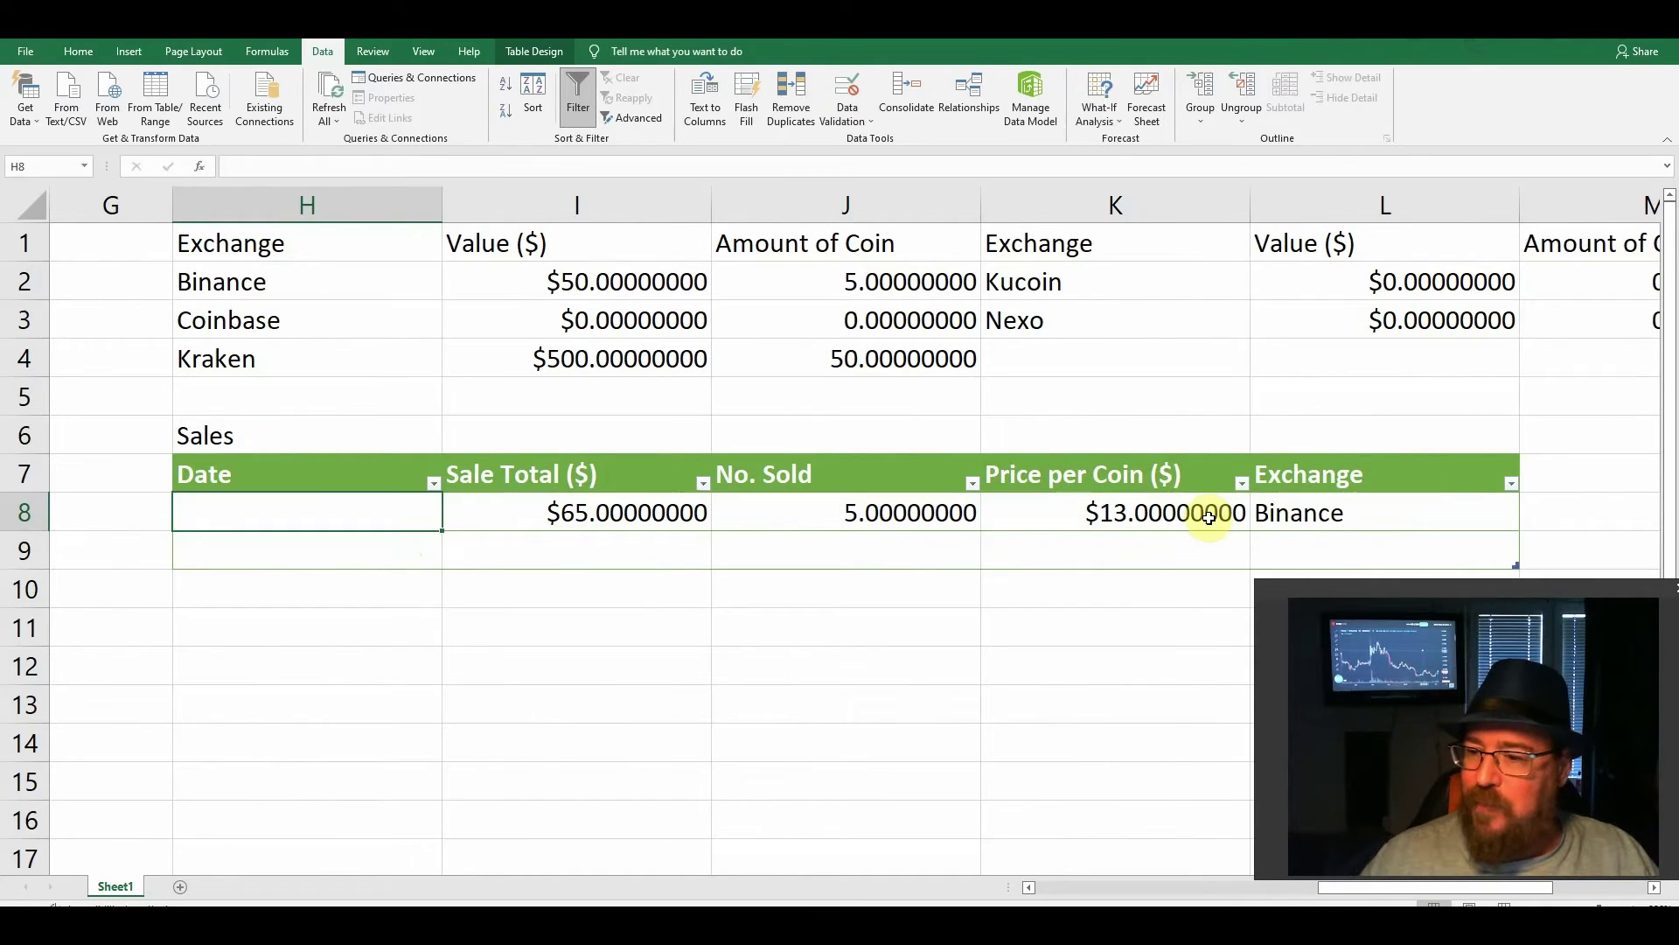
click(1279, 526)
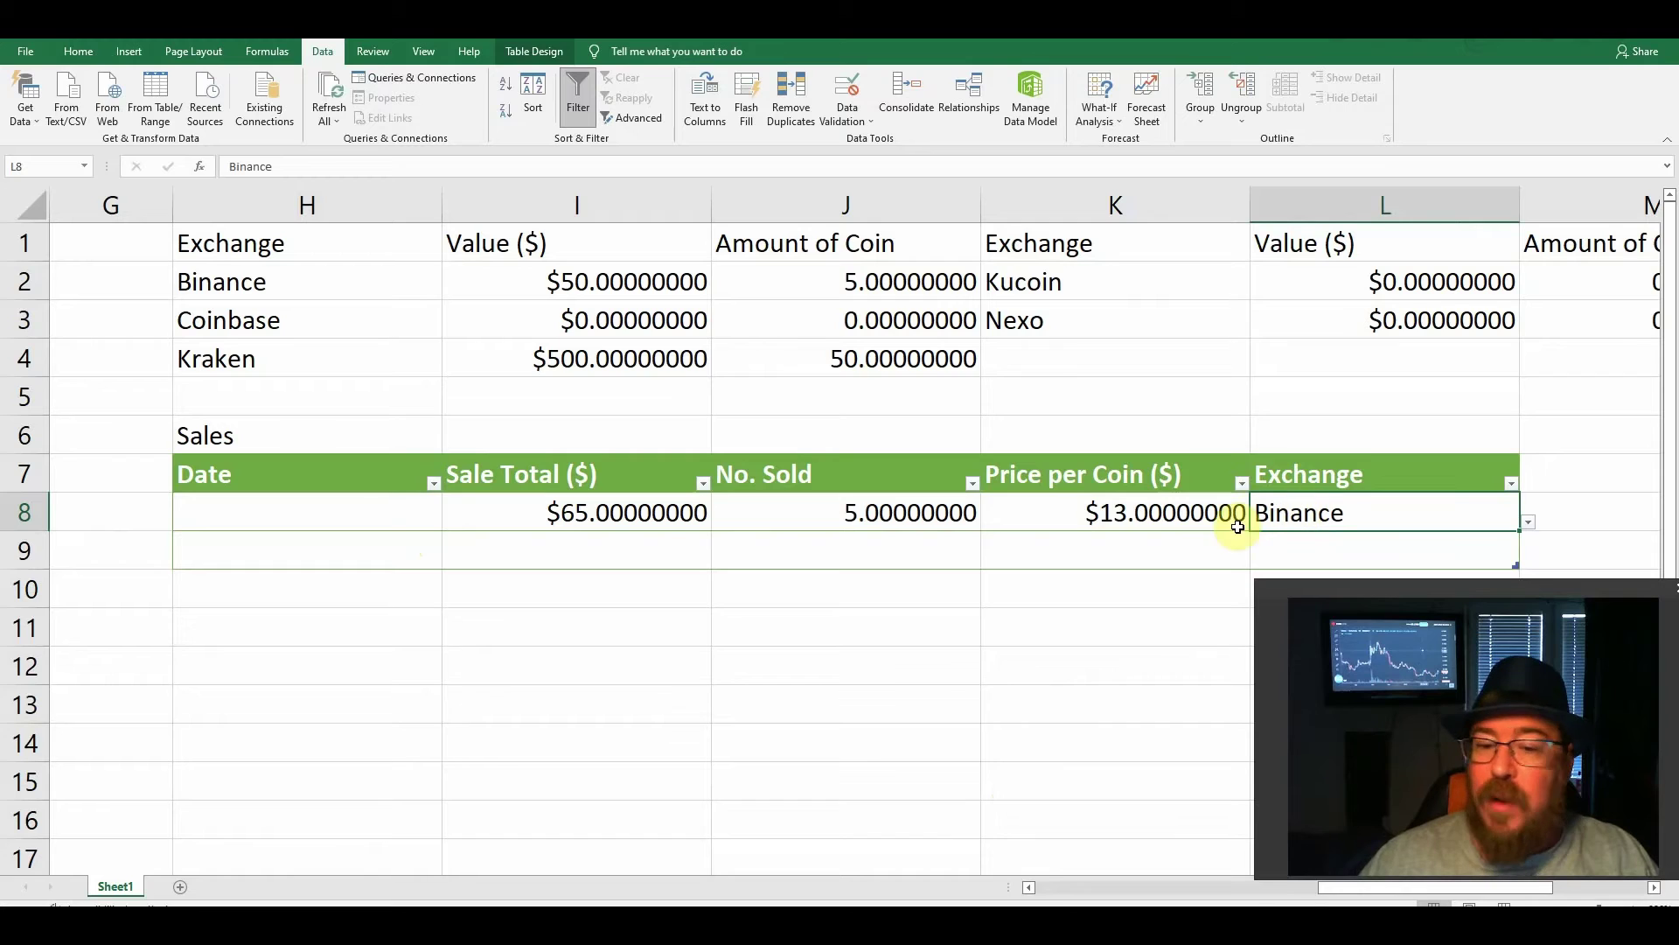
click(349, 514)
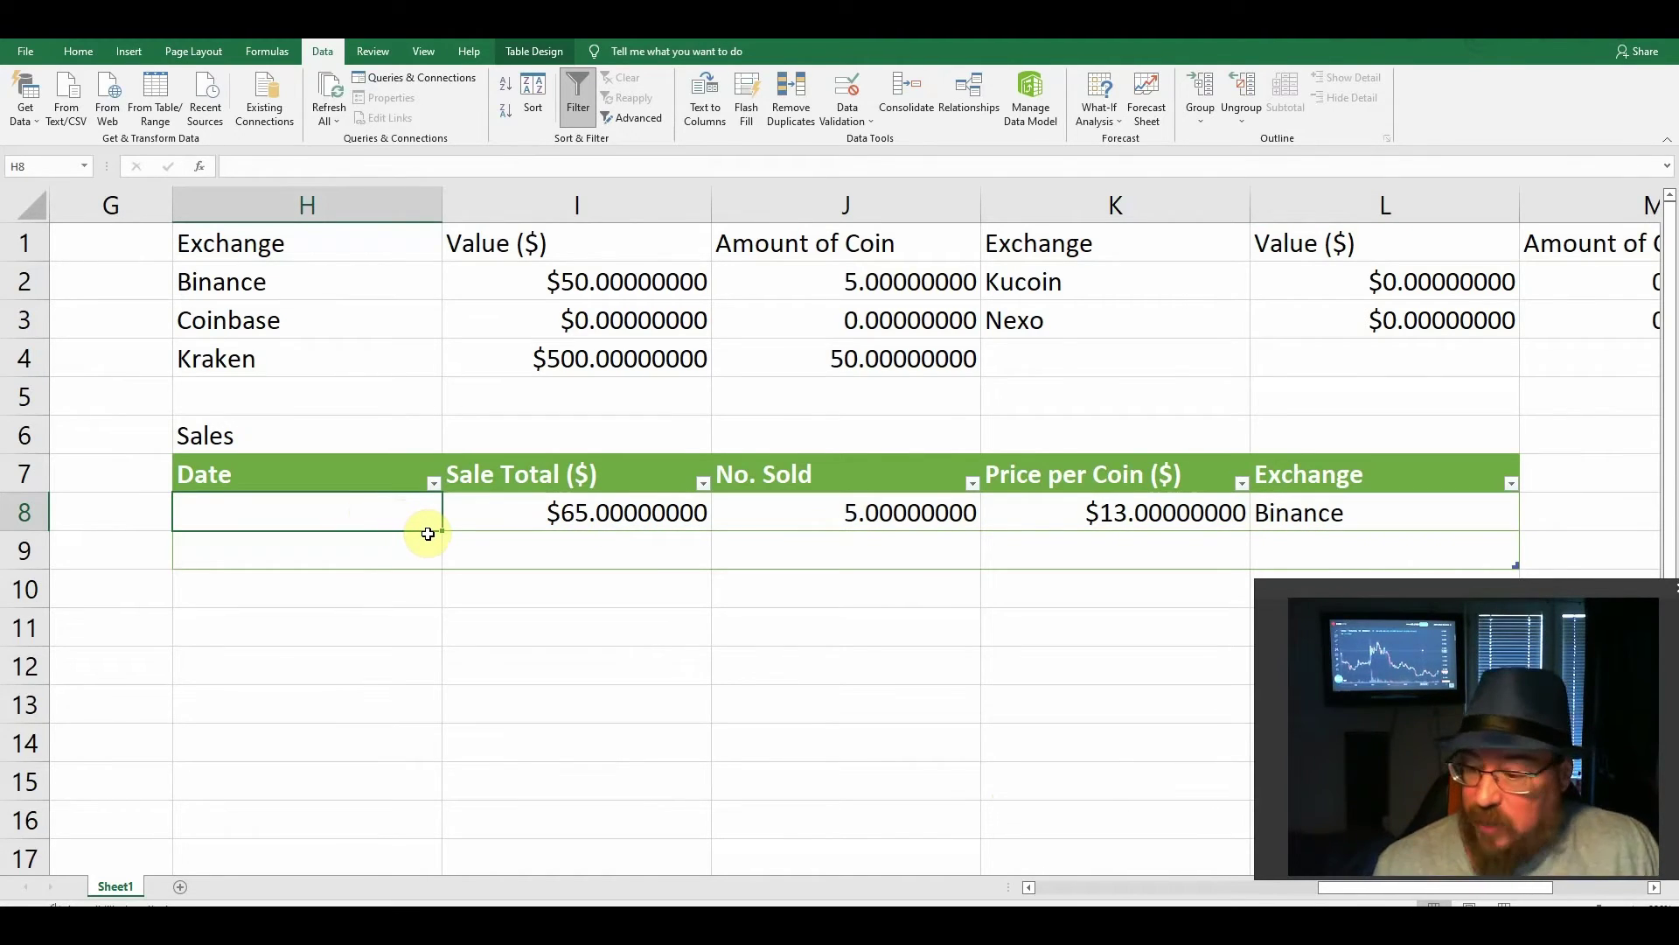
text(06)
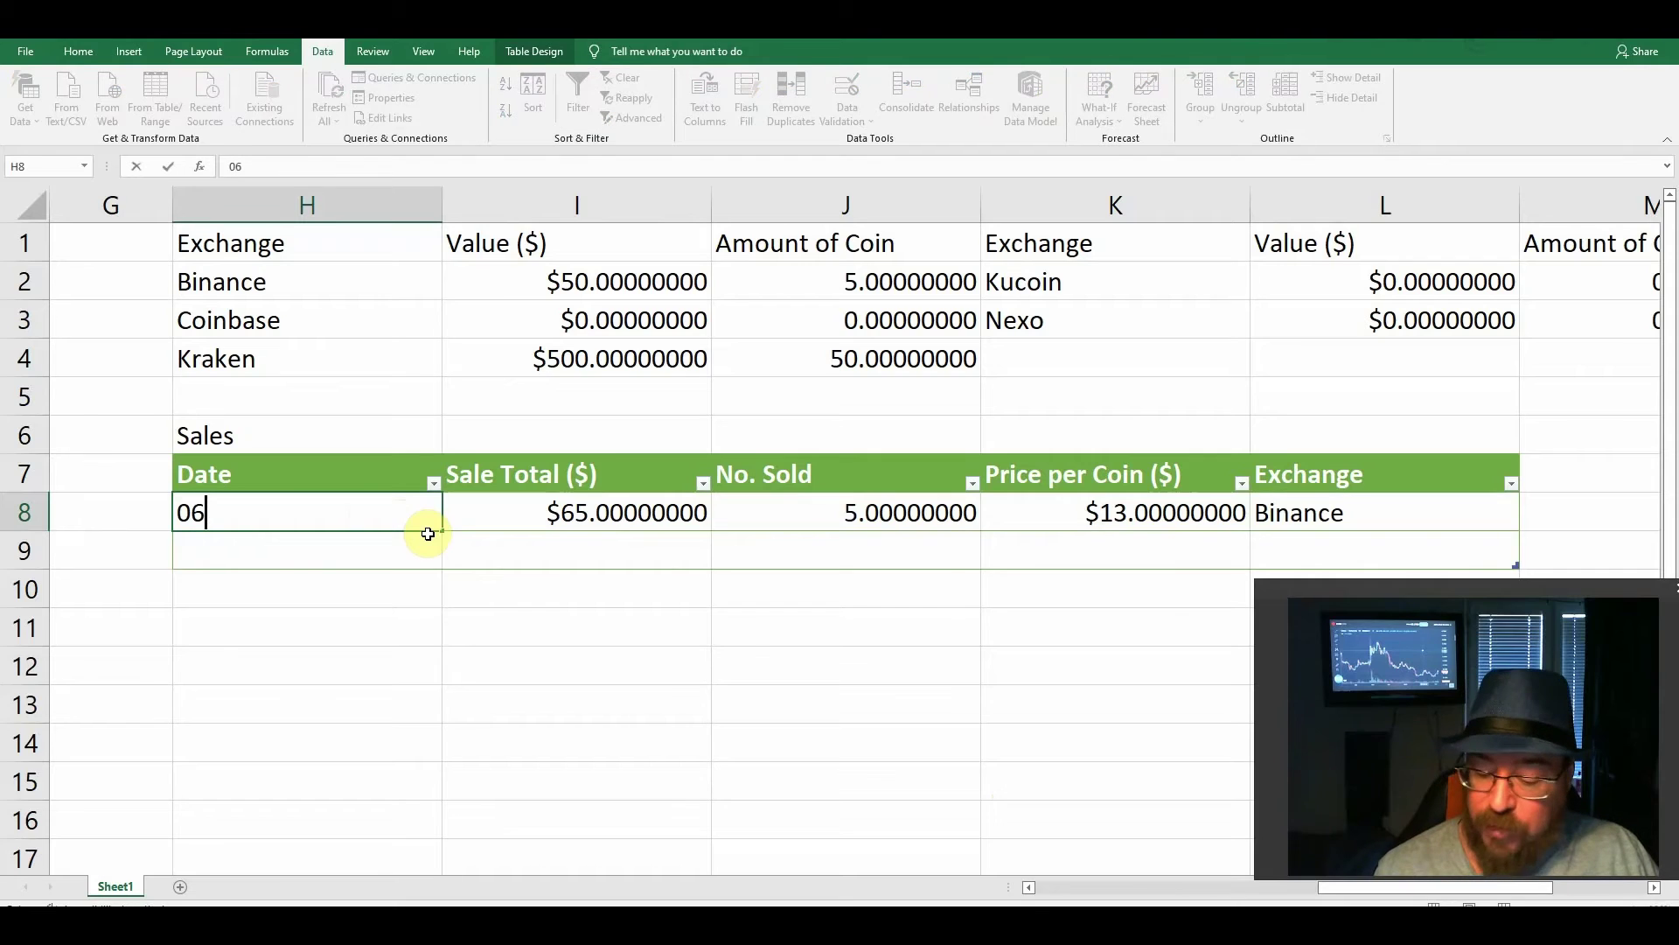
text(/03/)
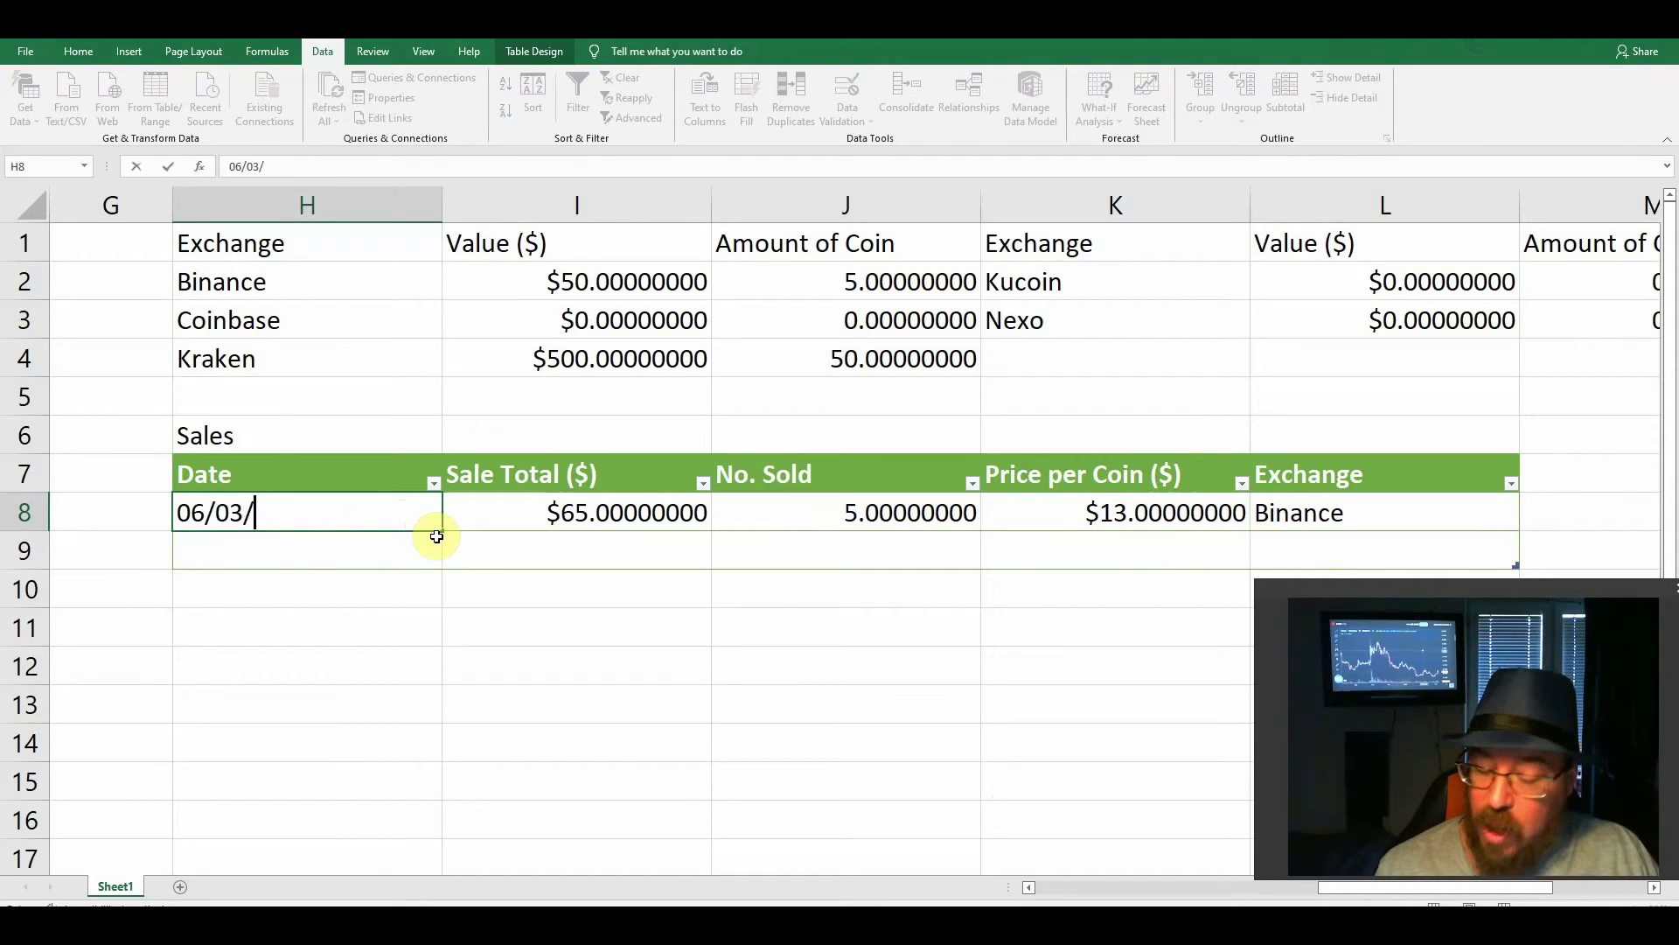
text(202)
key(Return)
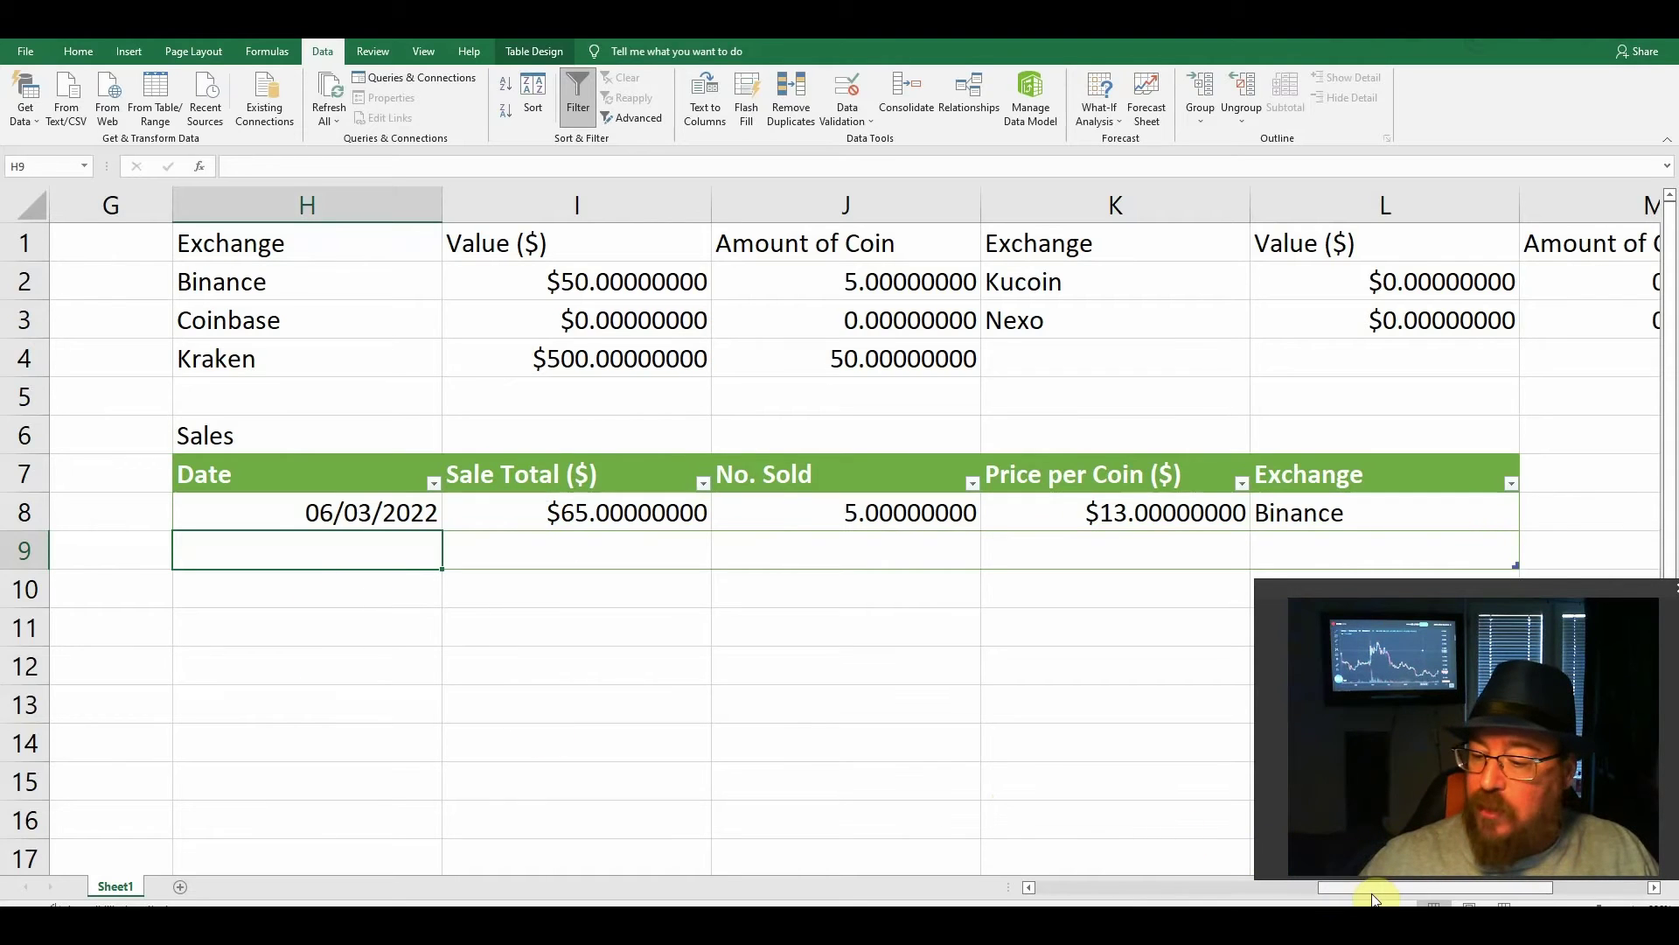
Enter the dates 28/02/22 in A8 and 1/03/22 in A9 for the Binance and Kraken purchases
drag(1373, 896, 1054, 890)
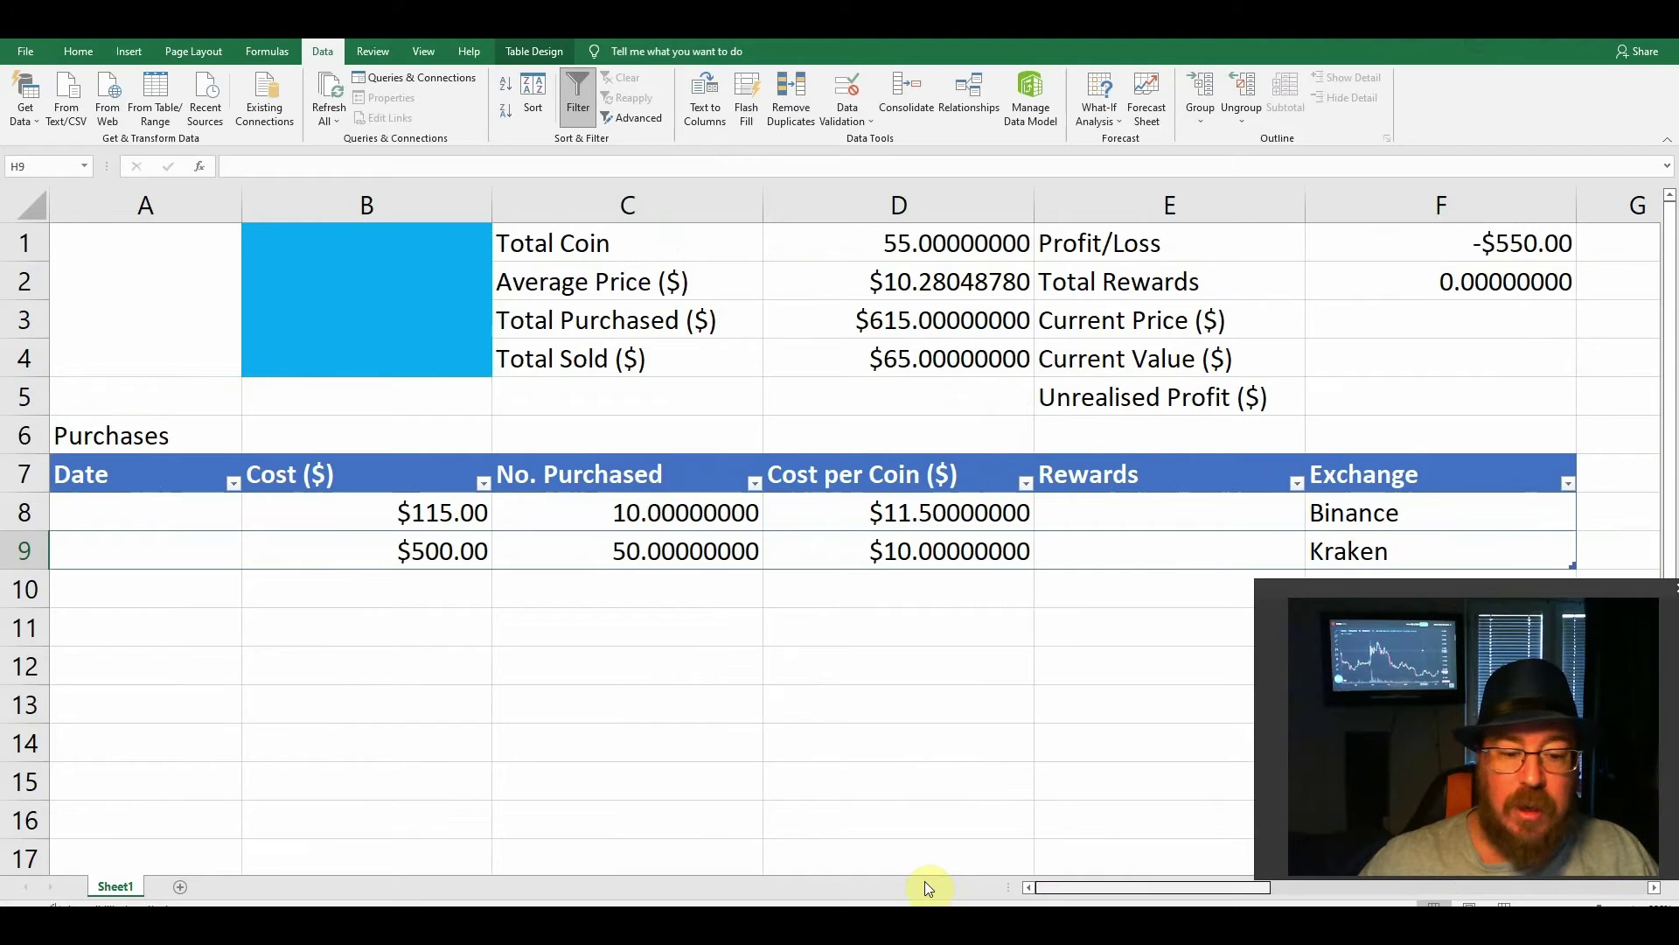
click(122, 505)
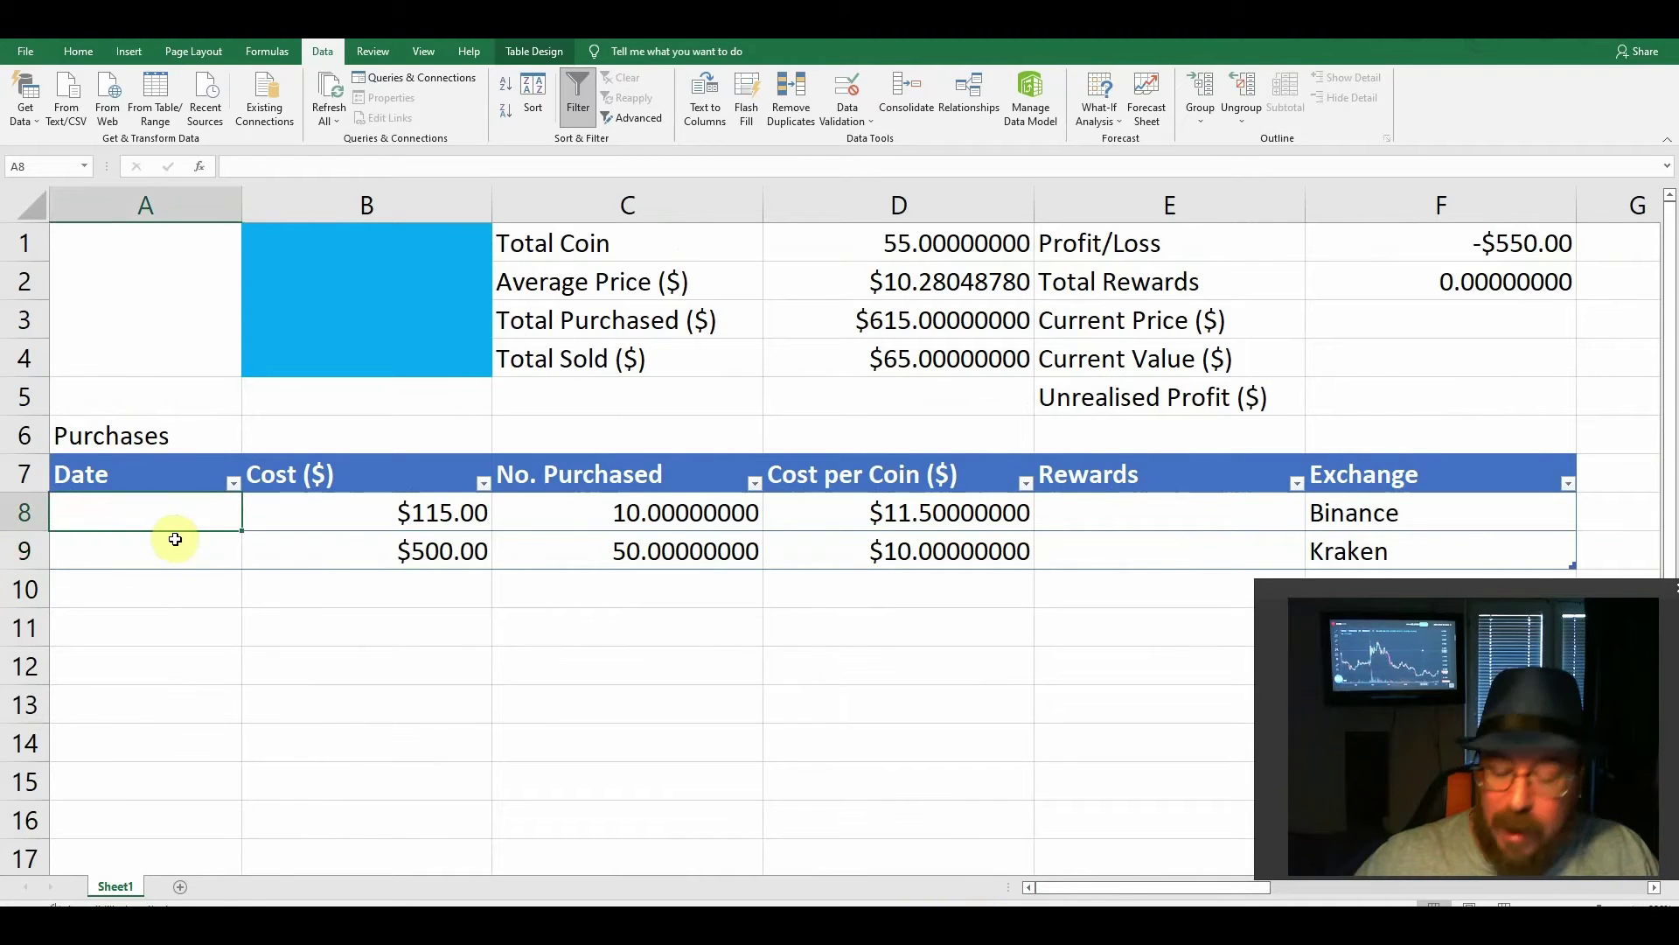
text(28/02/22)
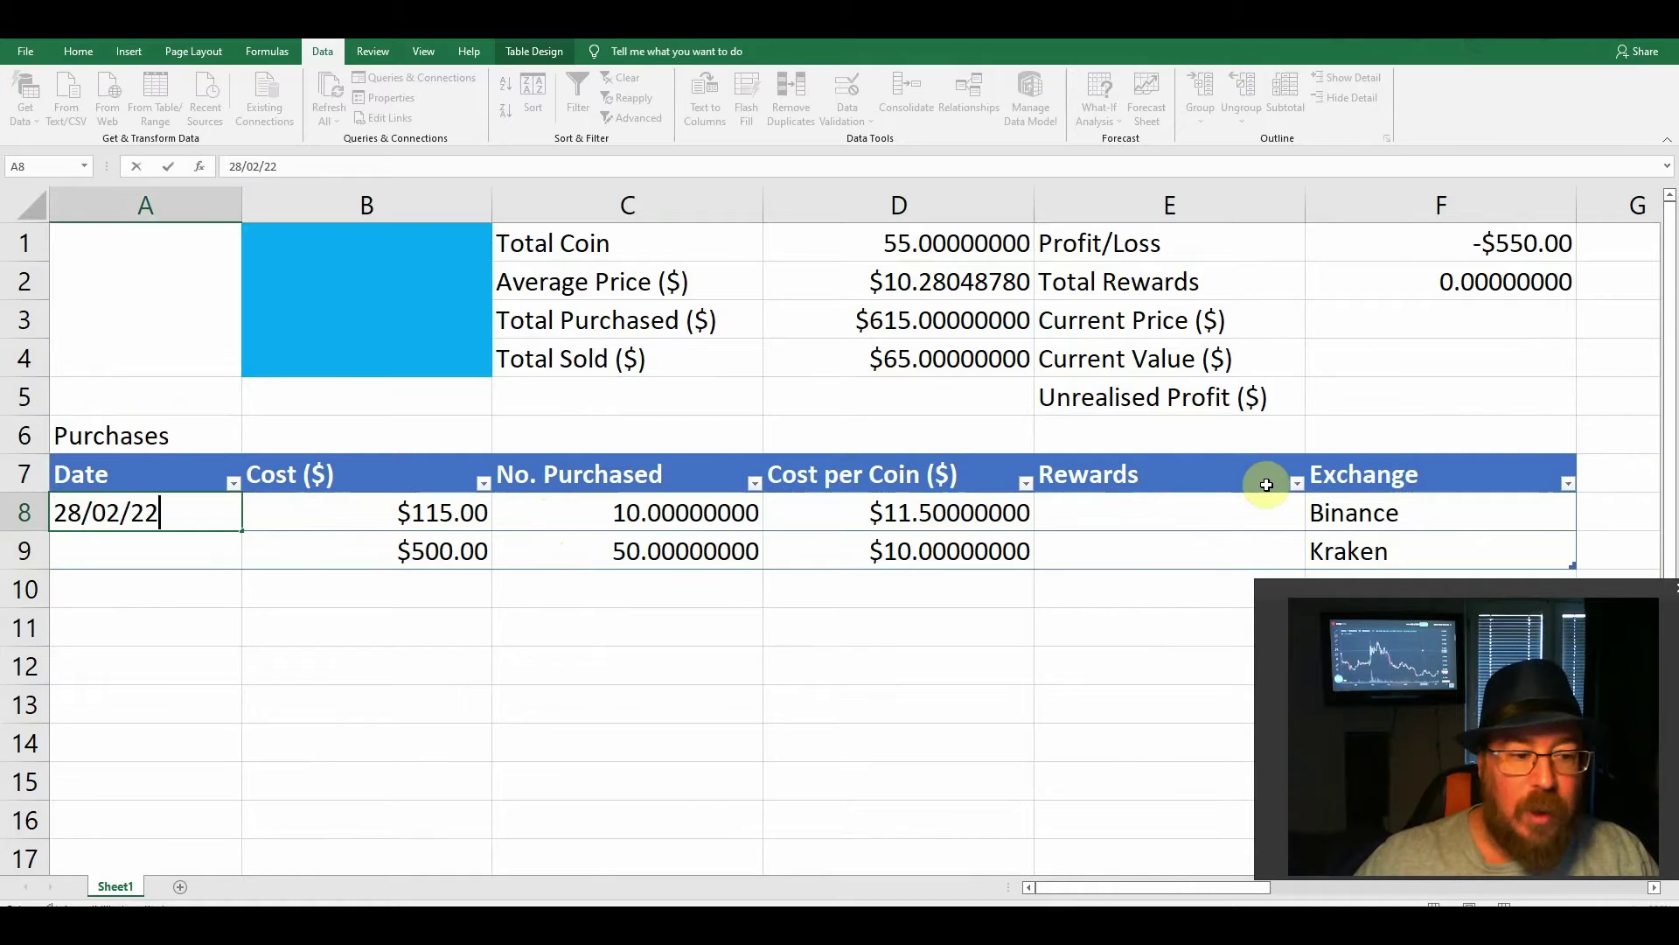
key(Return)
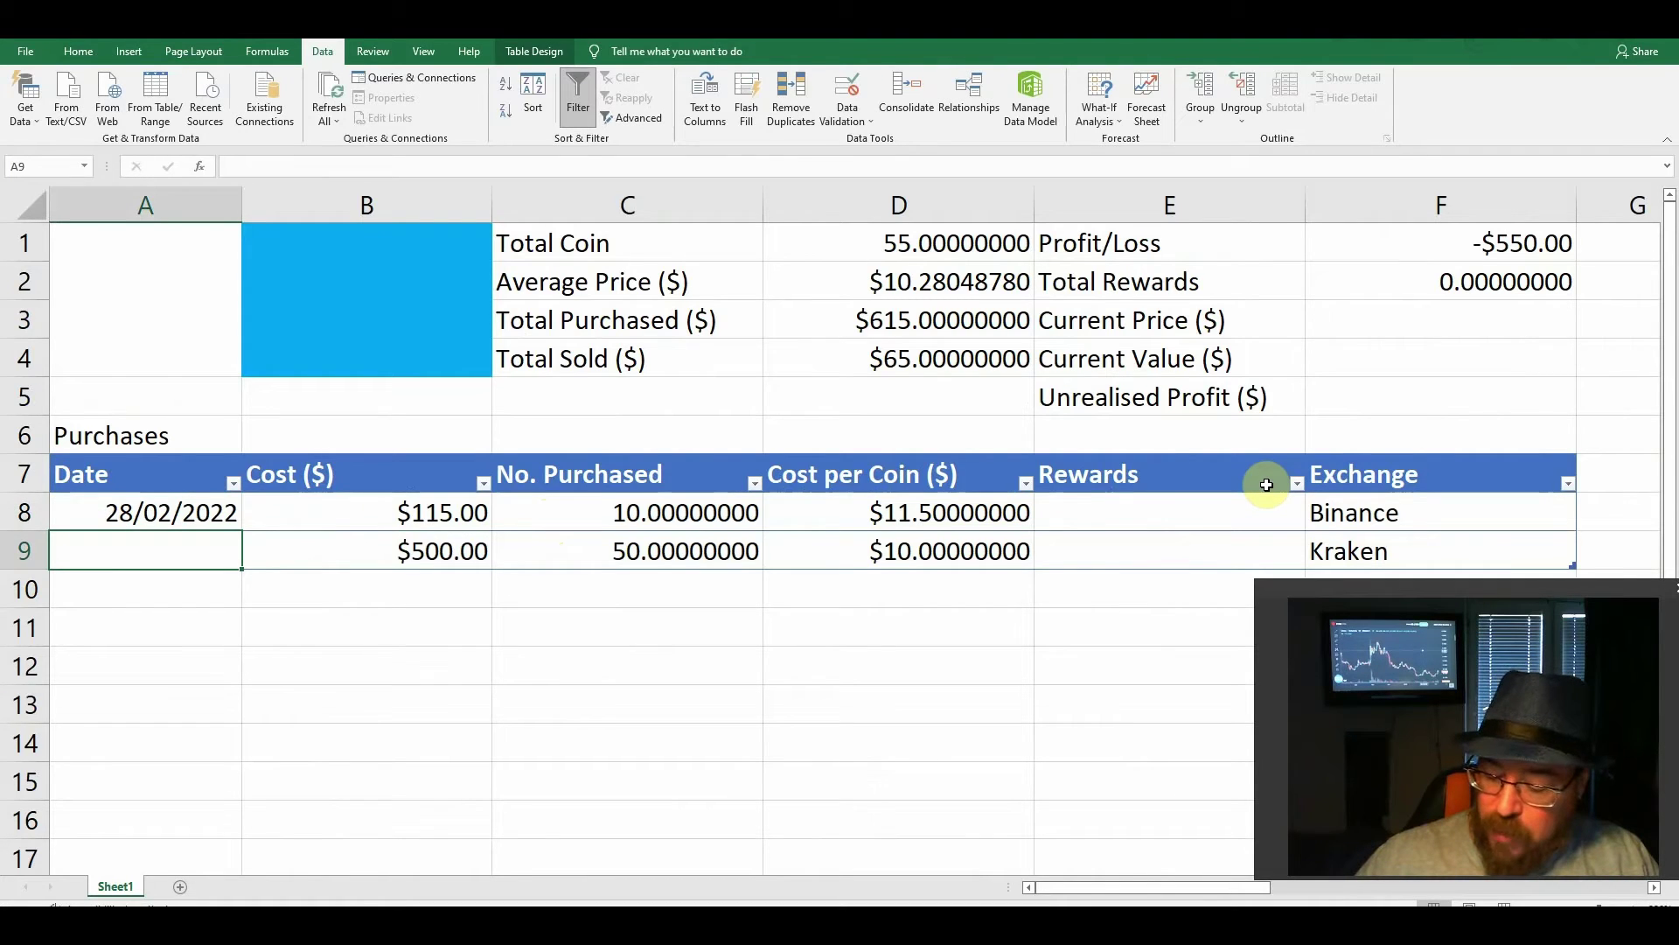
text(1/03/22)
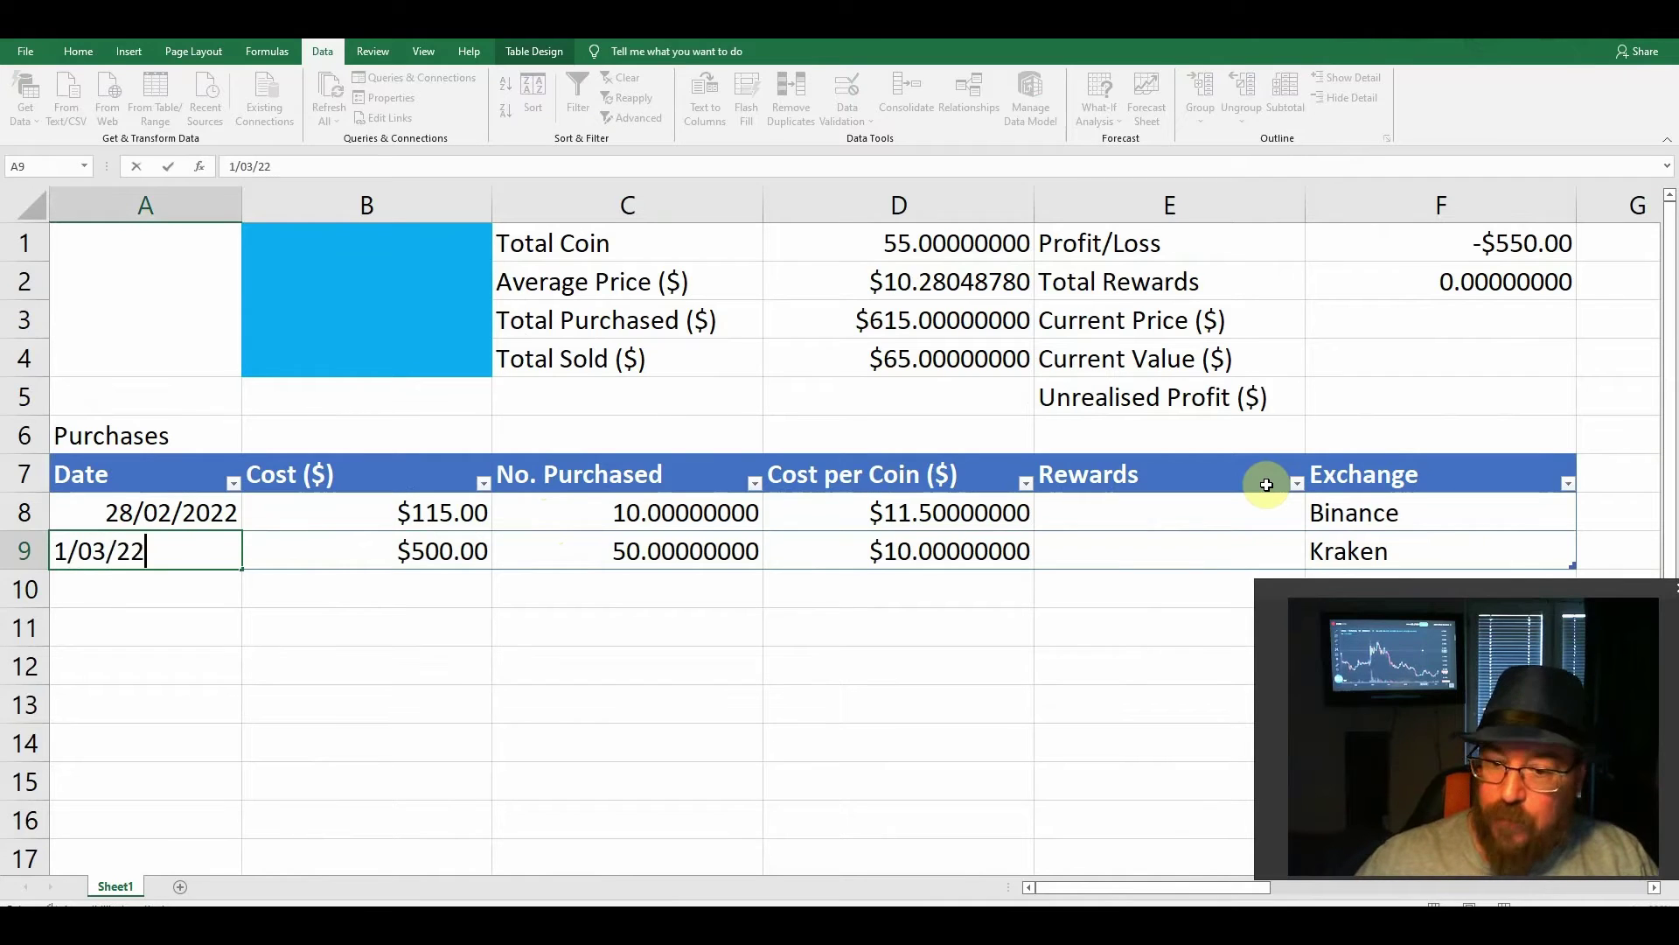
key(Return)
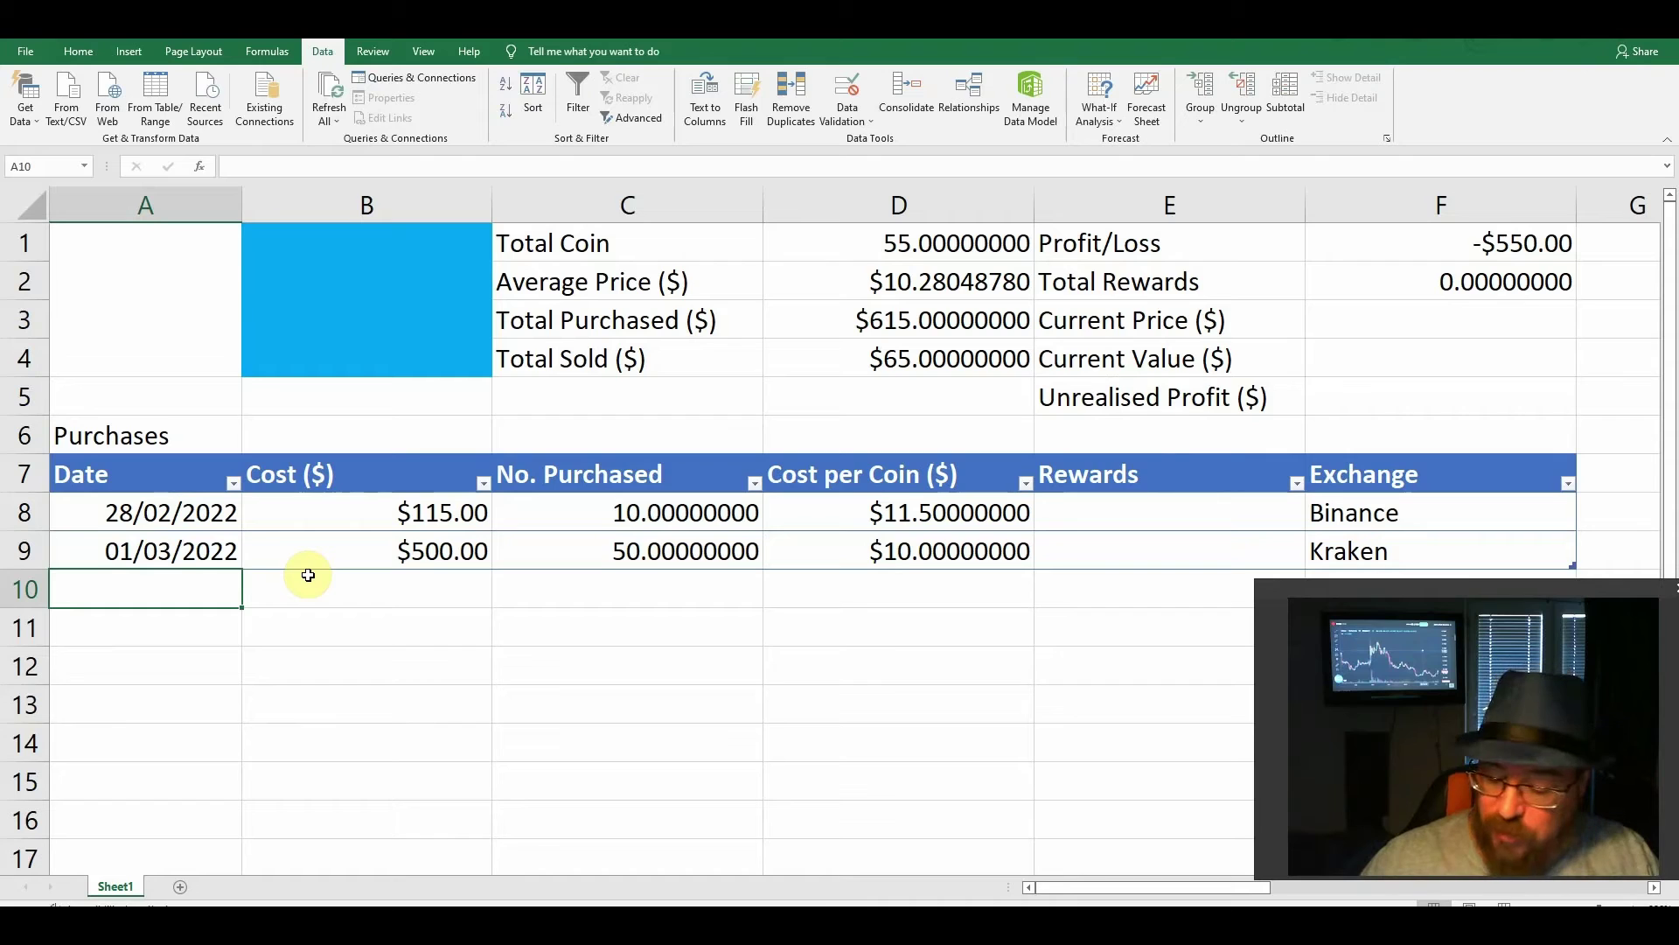
Add a third purchase in row 10 dated 03/03/22, with a cost of 250 and 25 coins purchased
text(03/03/22)
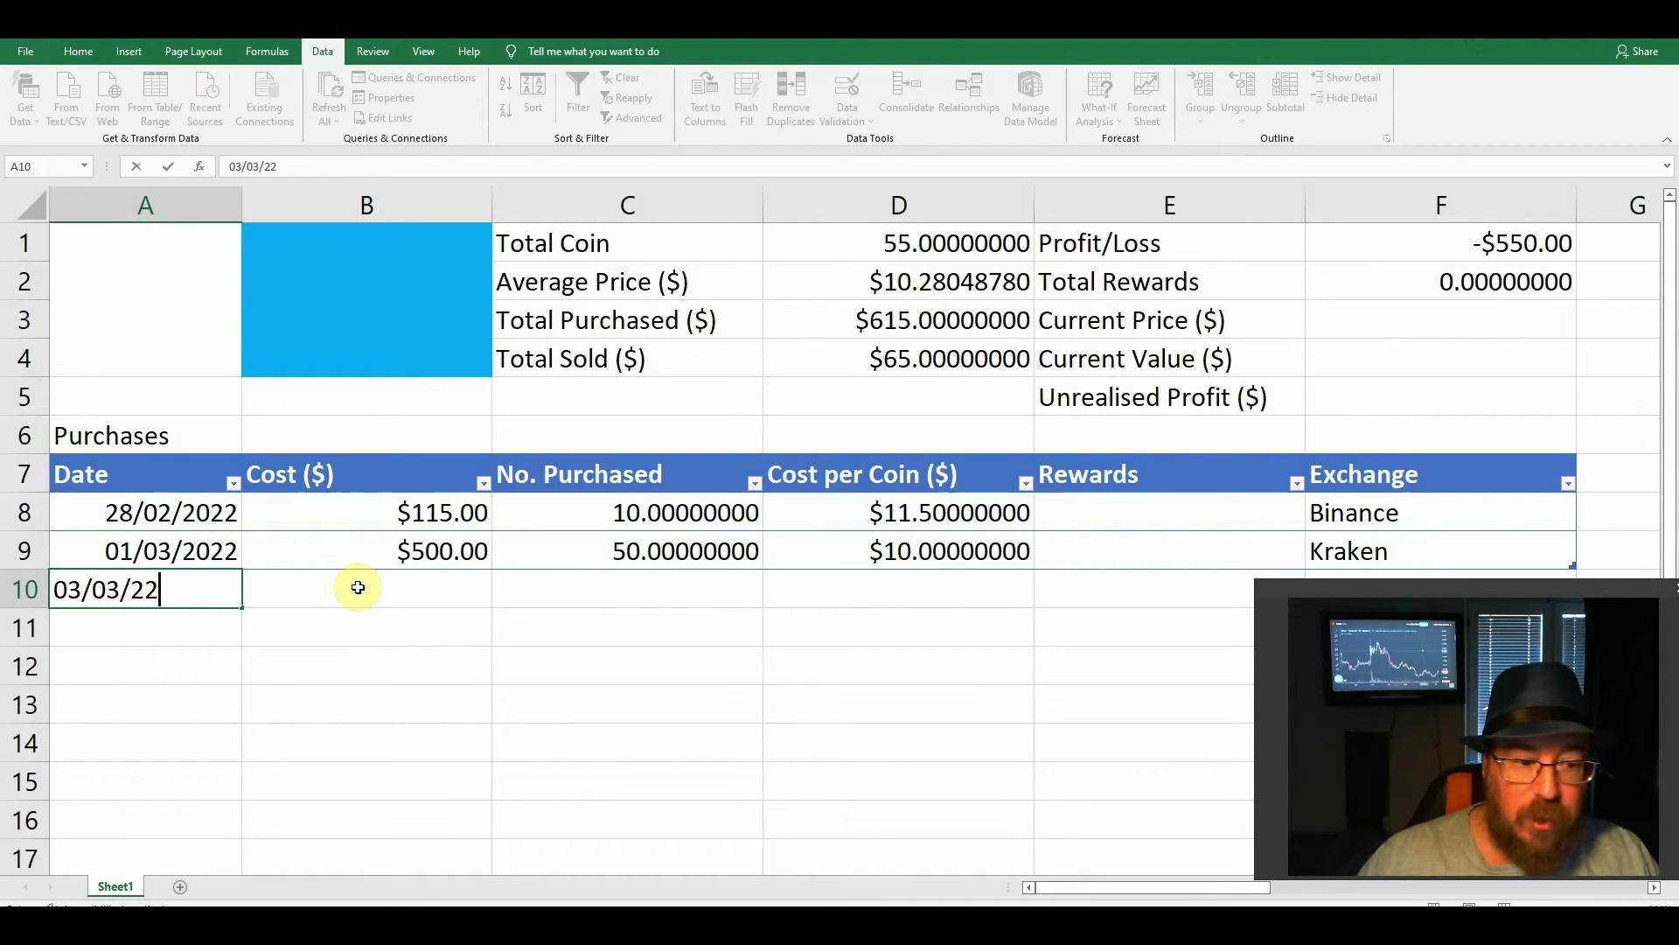
key(Return)
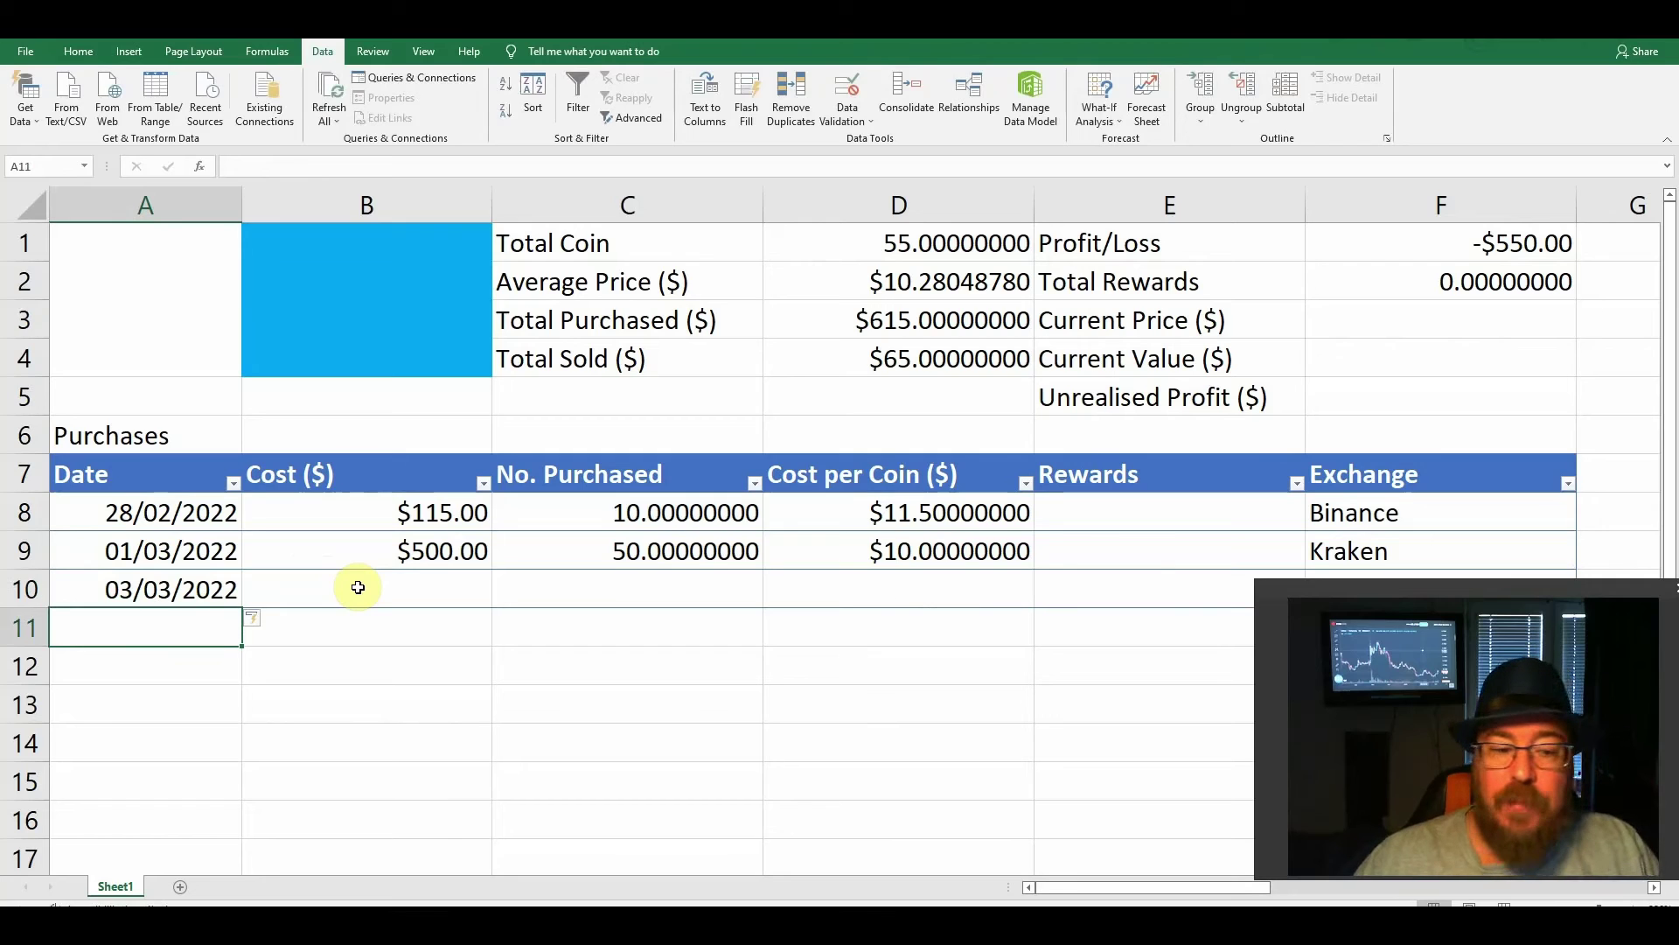
click(354, 587)
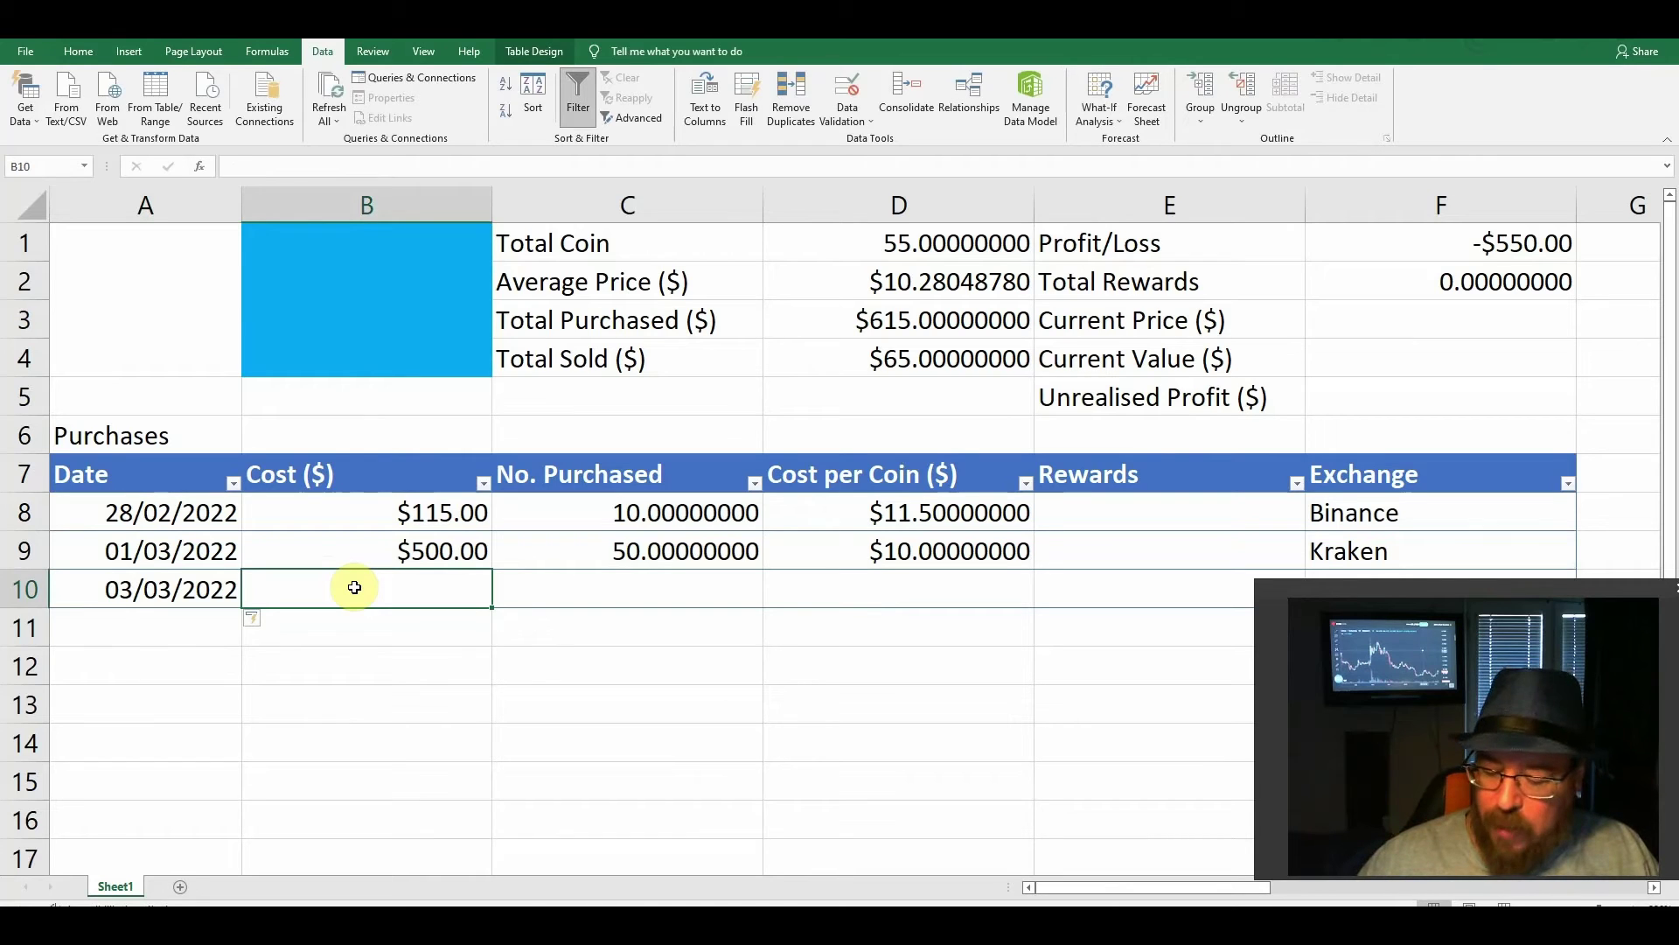
text(250)
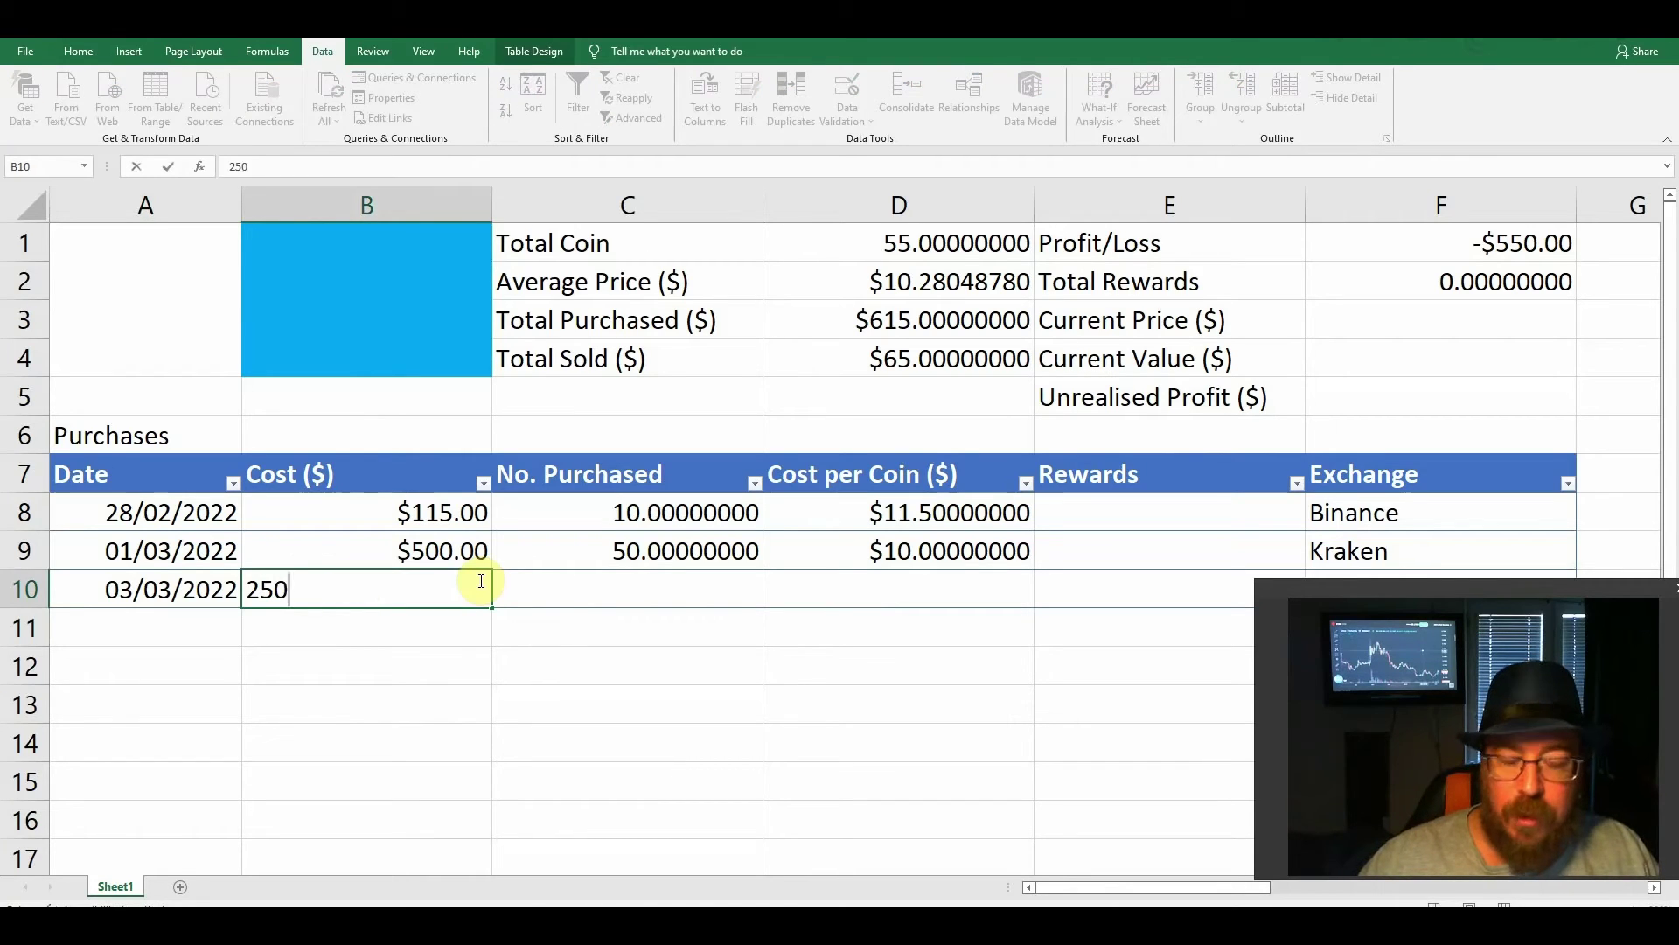
key(Return)
click(481, 581)
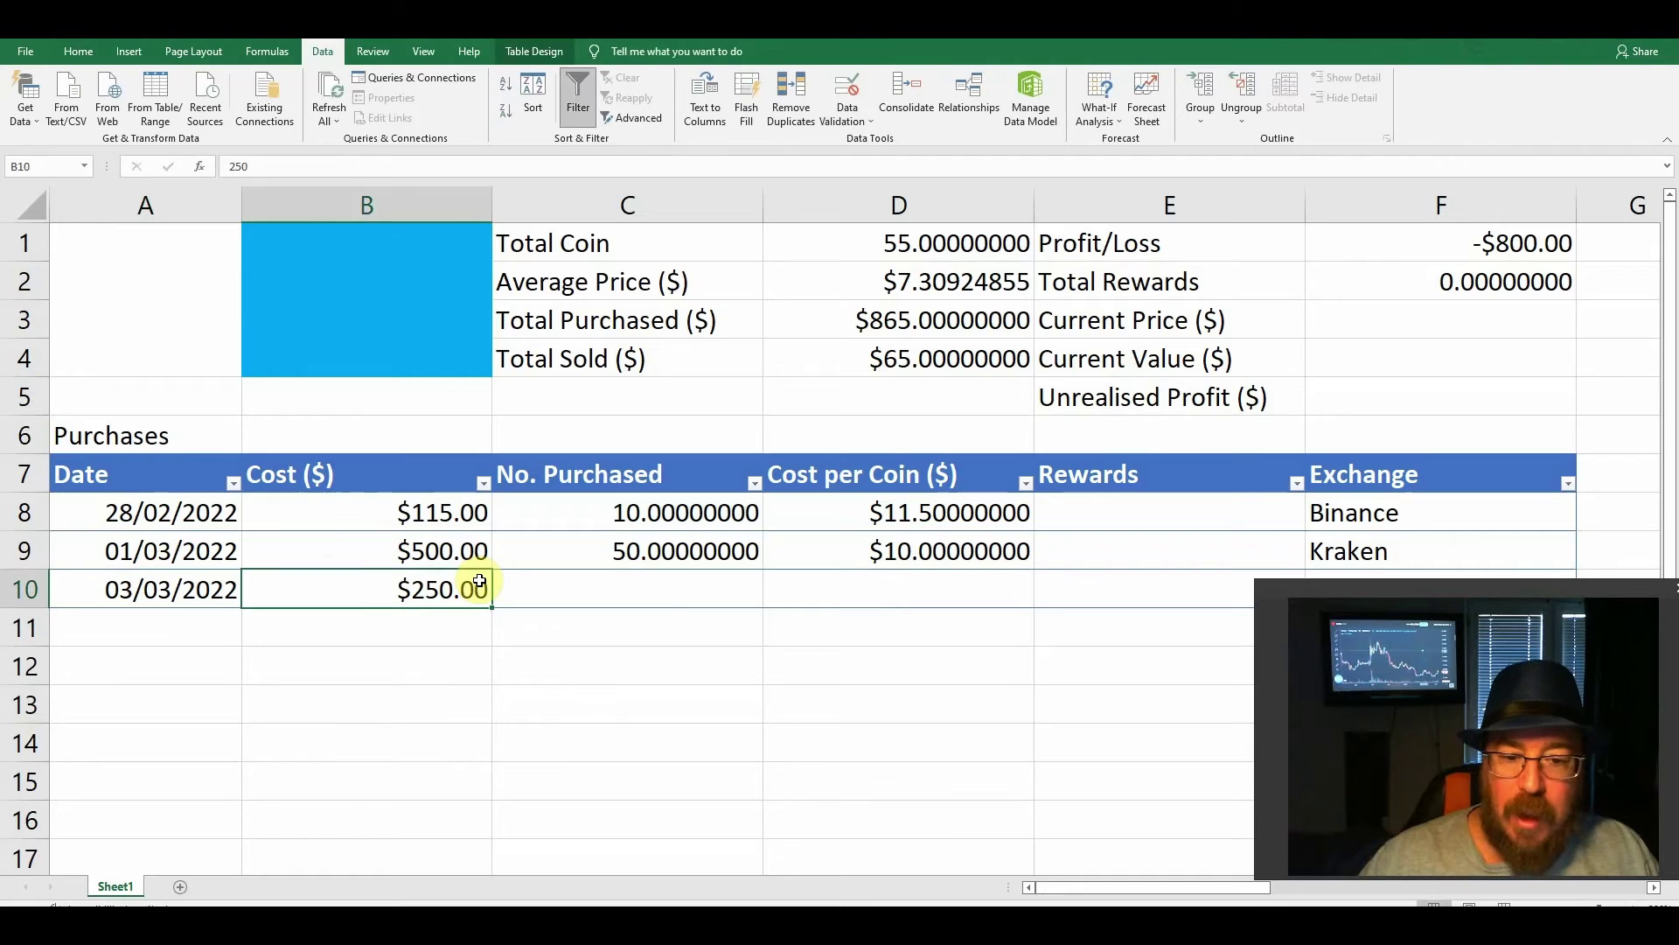
key(Right)
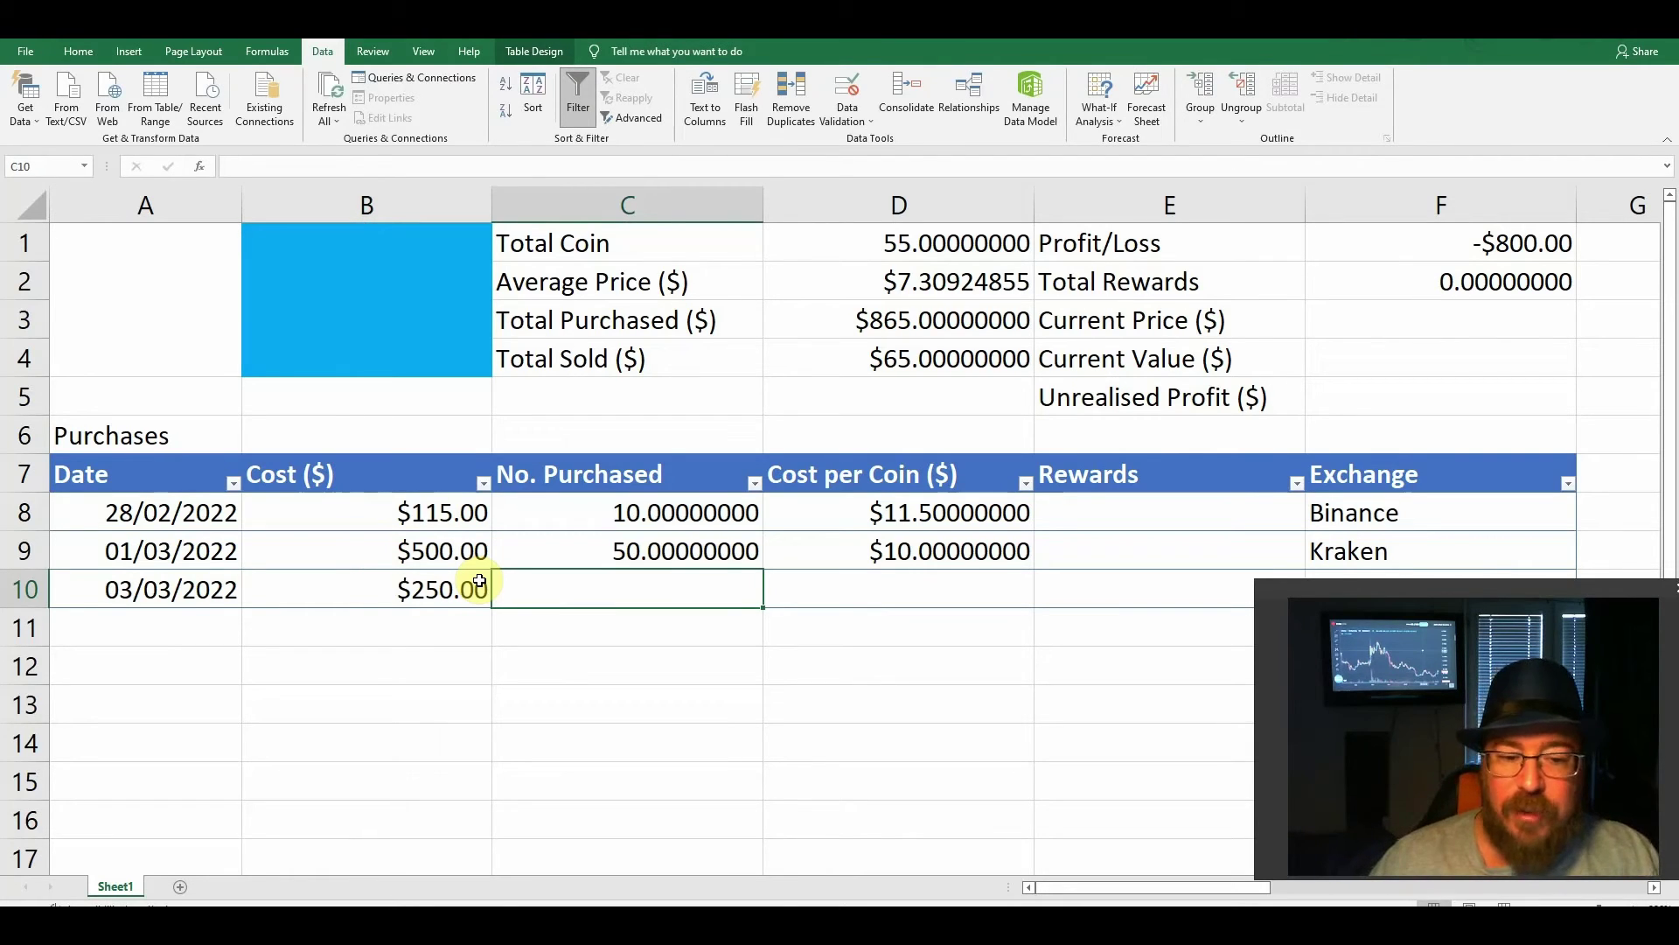
text(25)
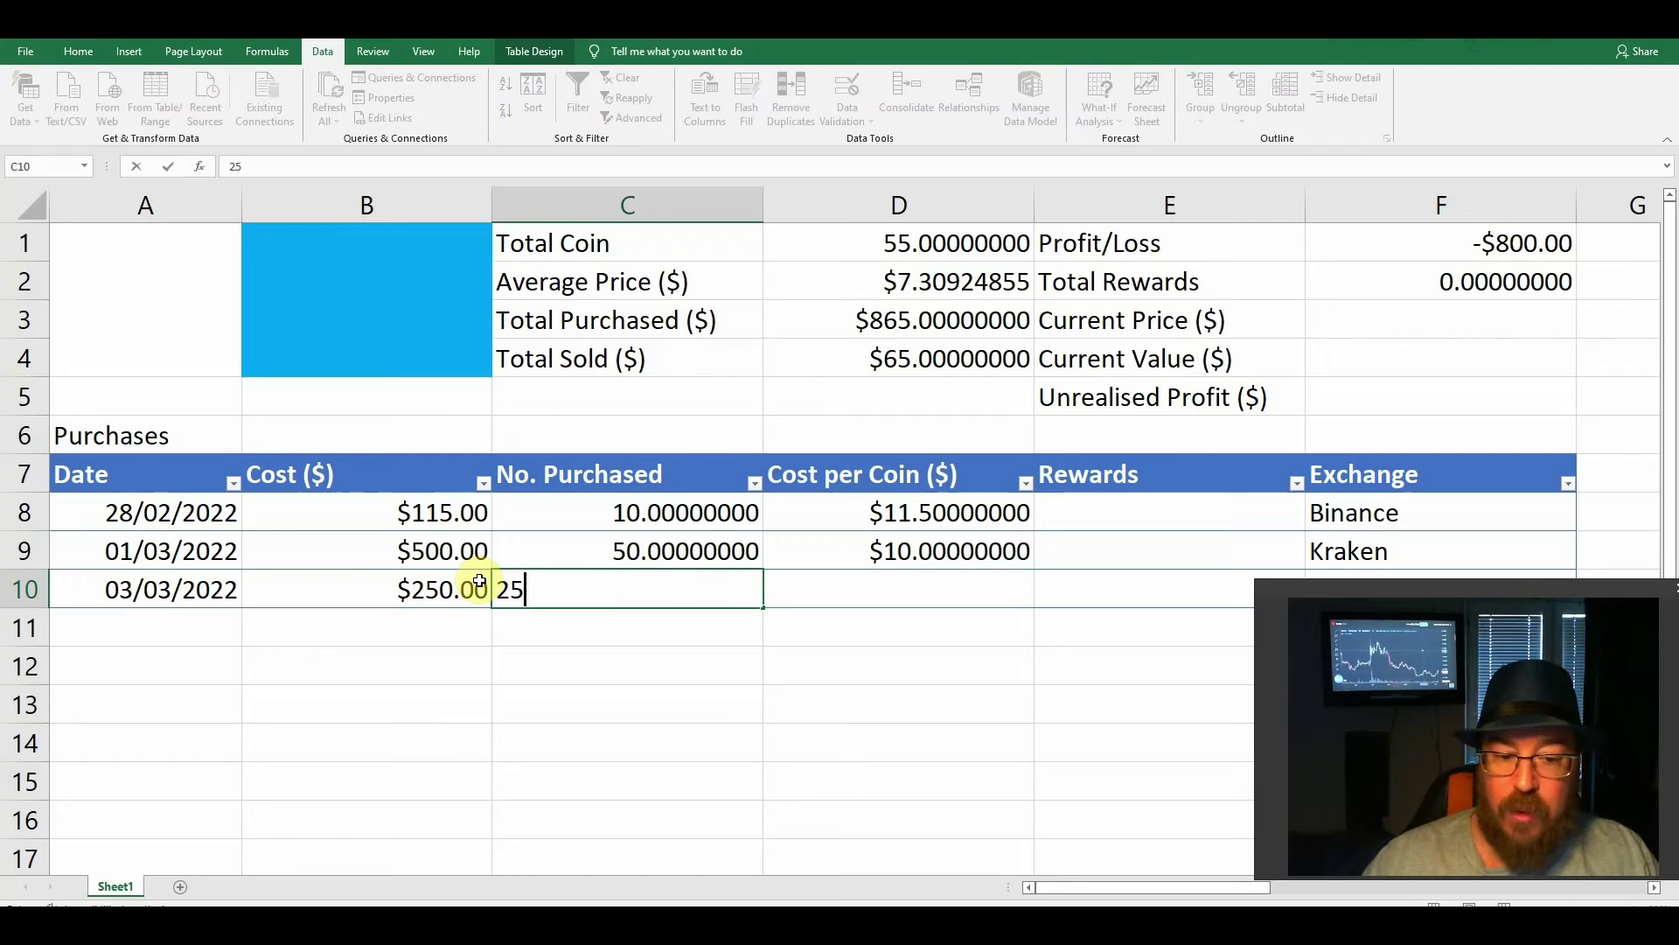
key(Return)
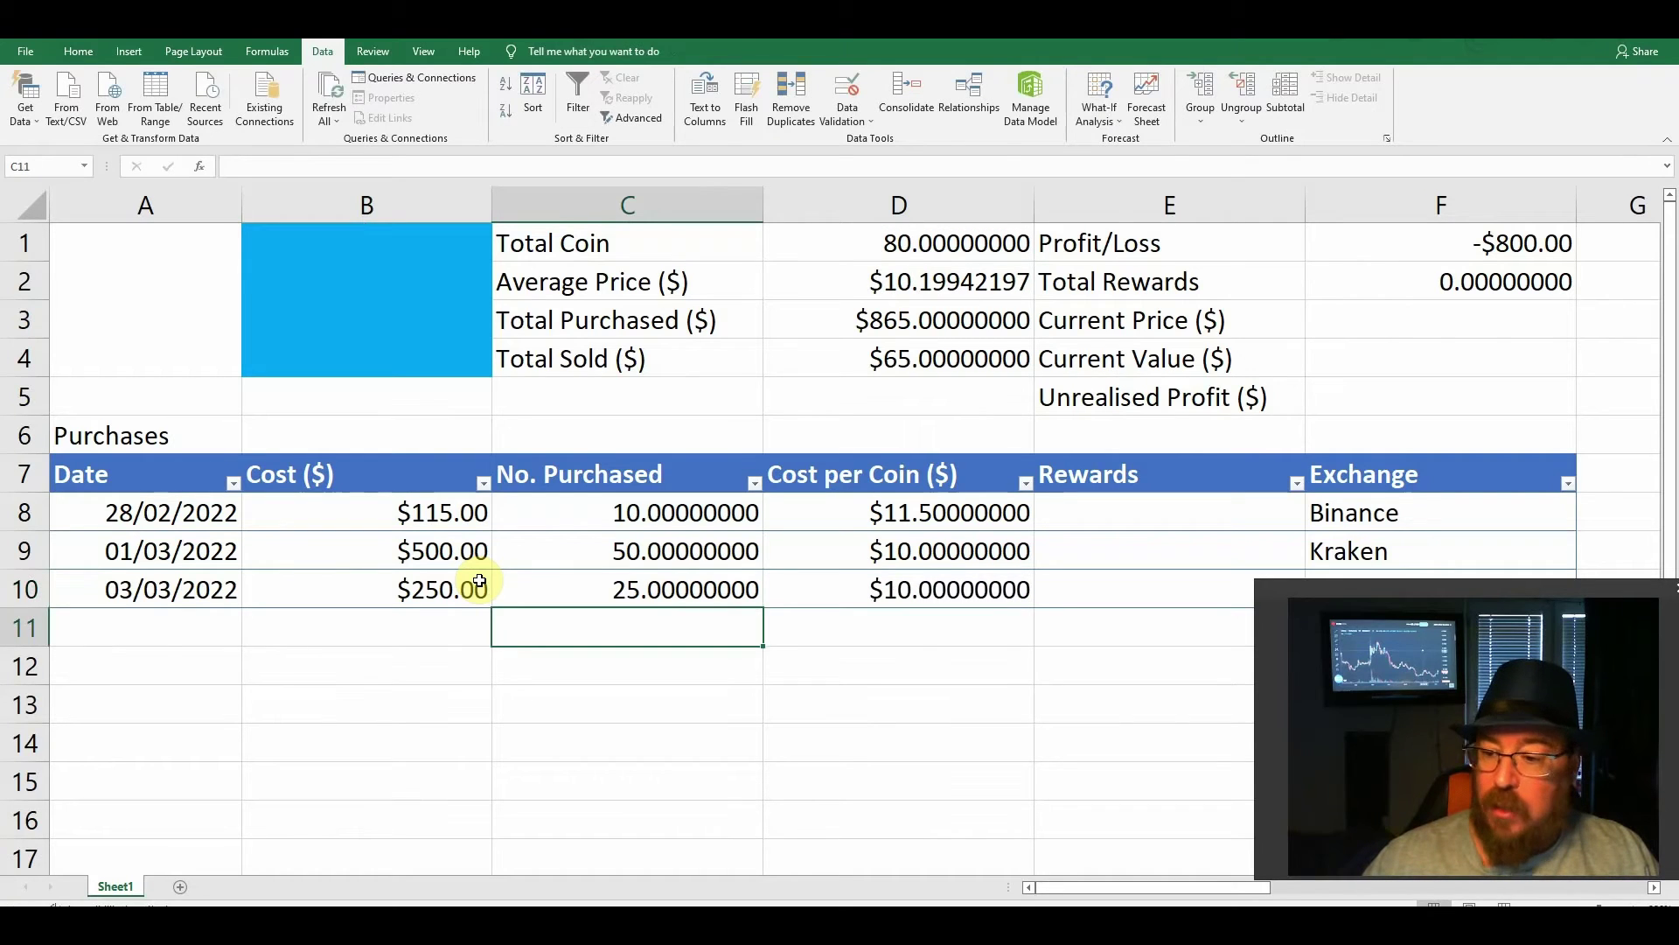
Enter 0.5 as the Rewards for the third purchase in E10
key(Up)
key(Right)
key(Right)
key(Right)
key(Right)
key(Right)
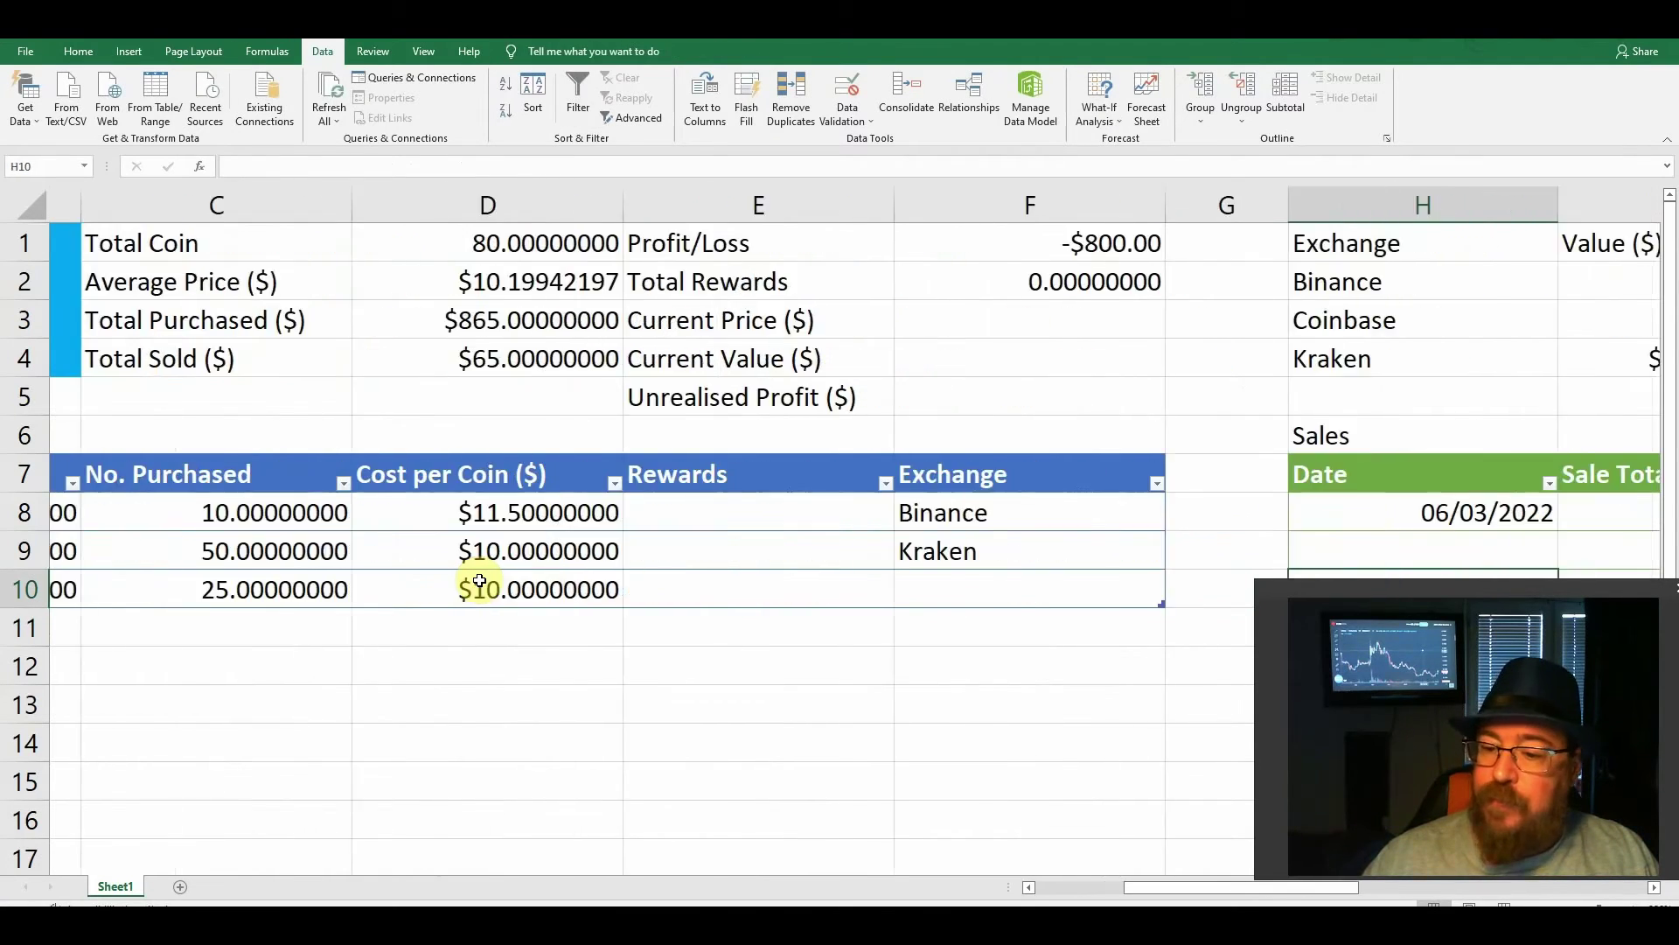
key(Left)
click(479, 580)
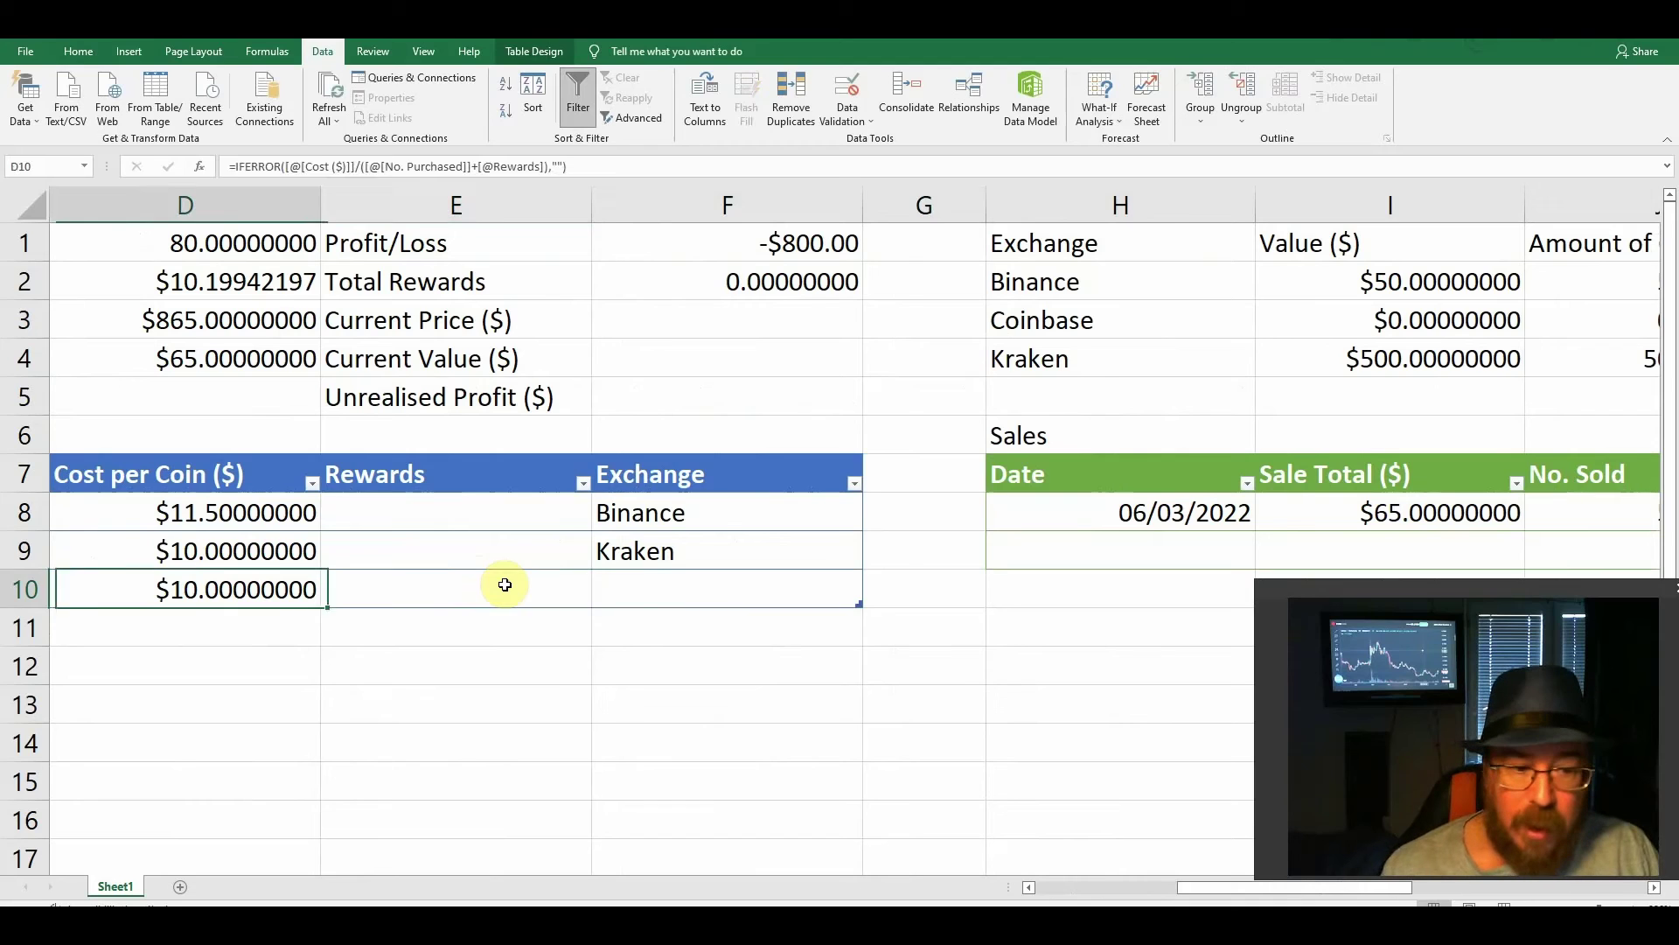
scroll(504, 584, left, 2)
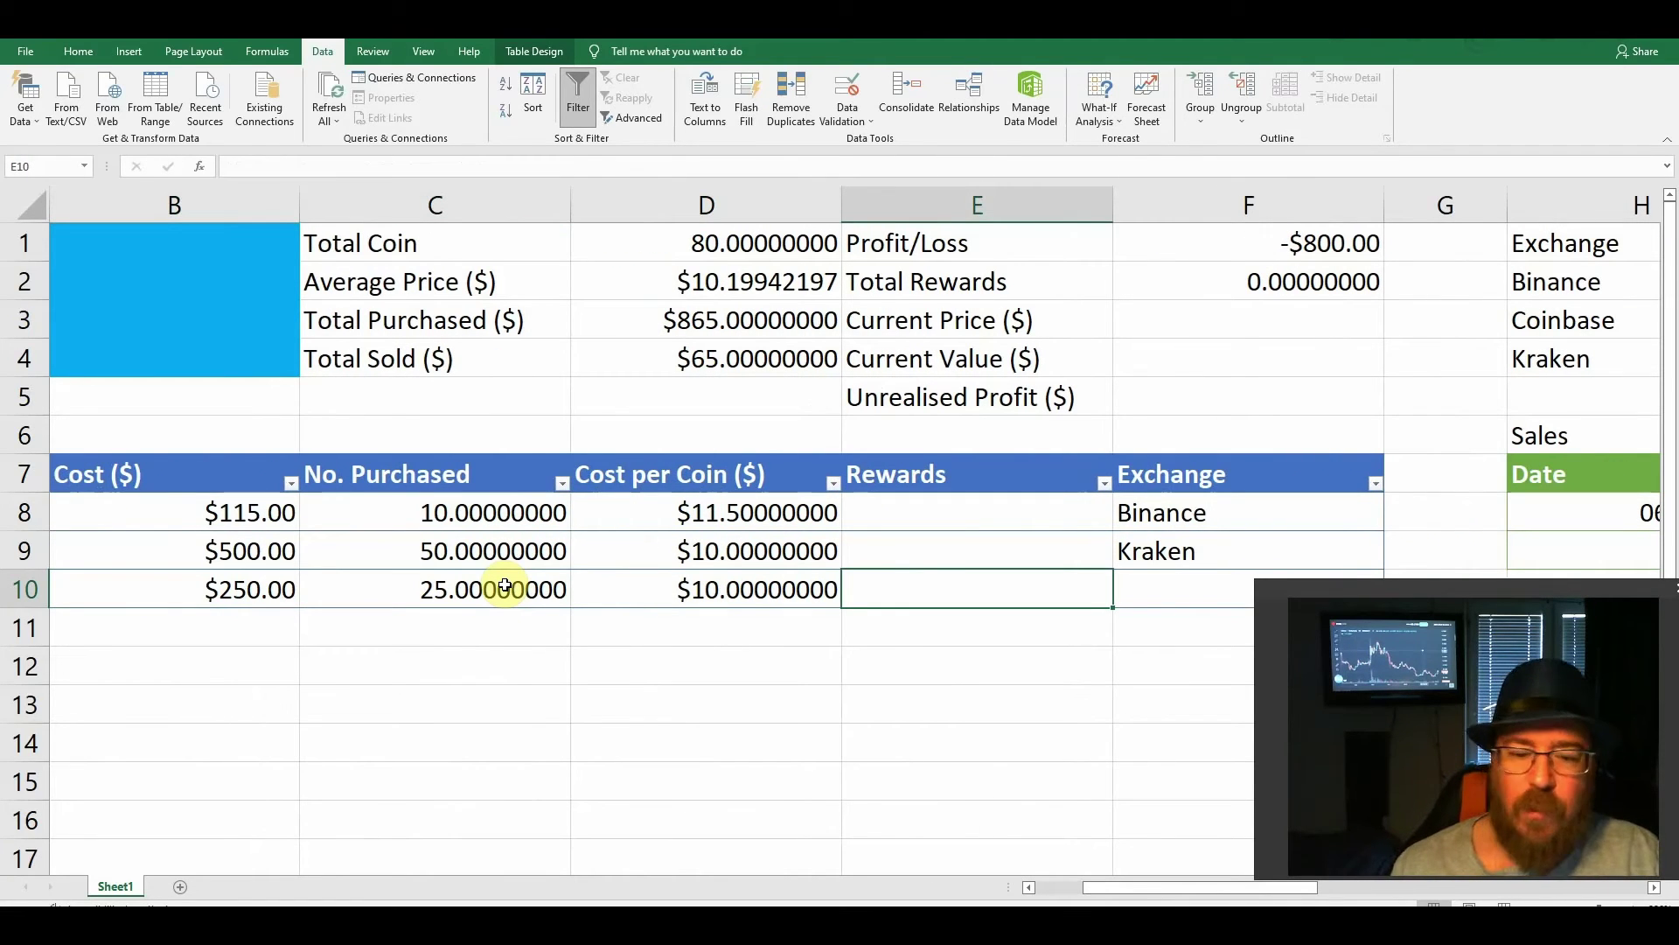
text(0)
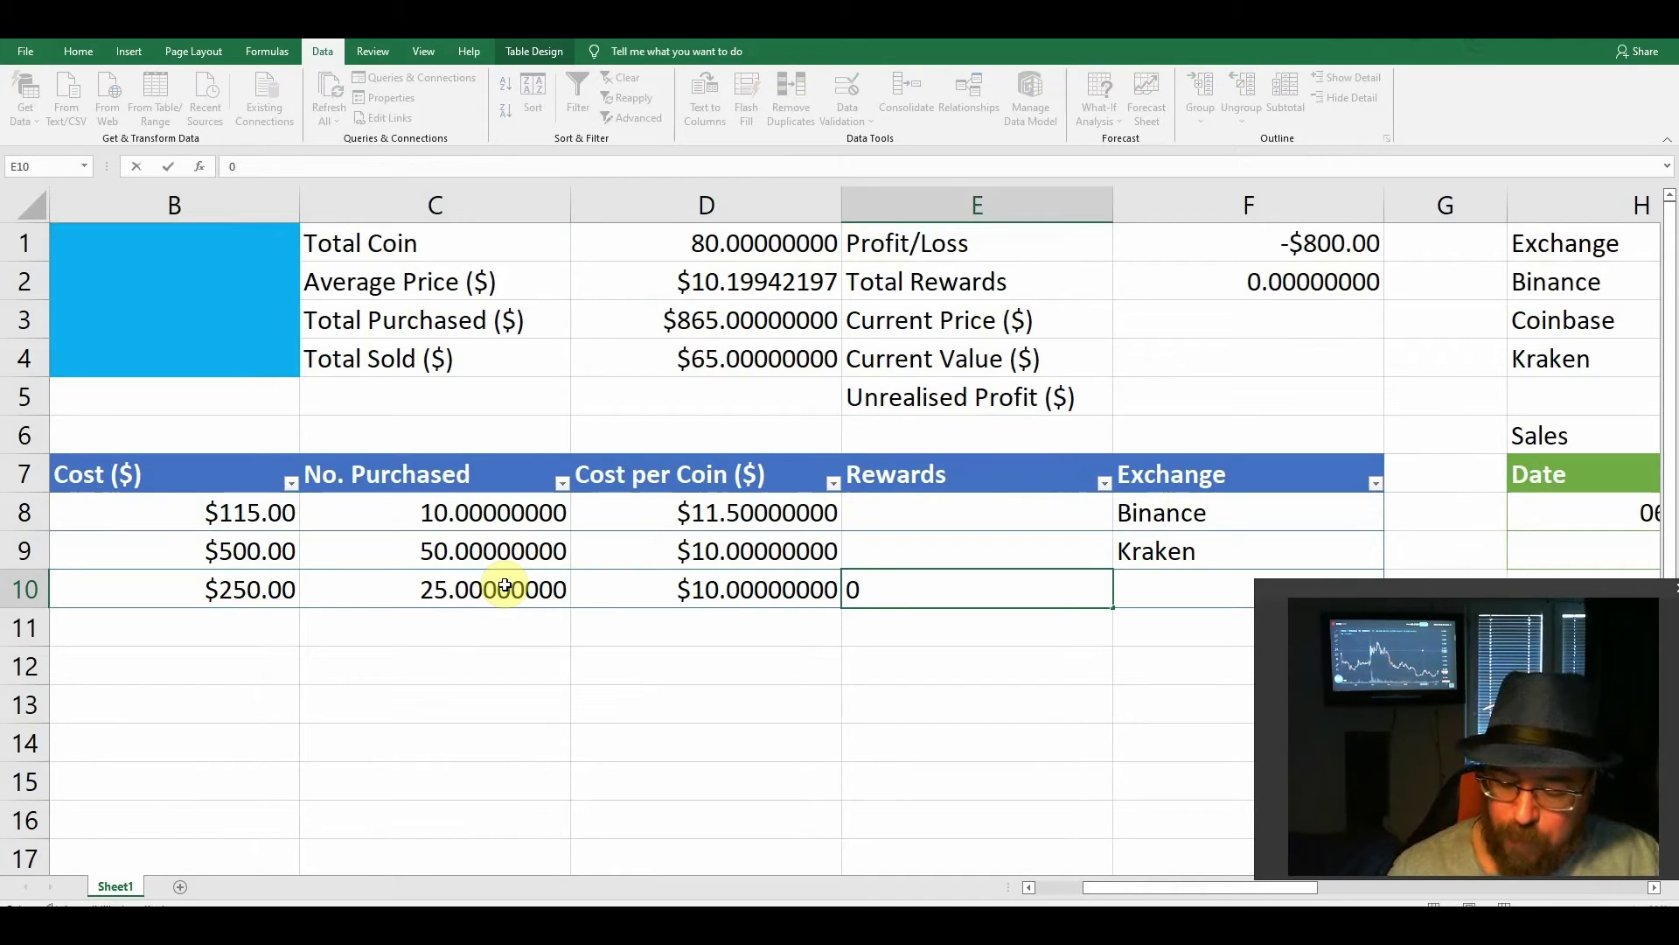
text(.5)
key(Return)
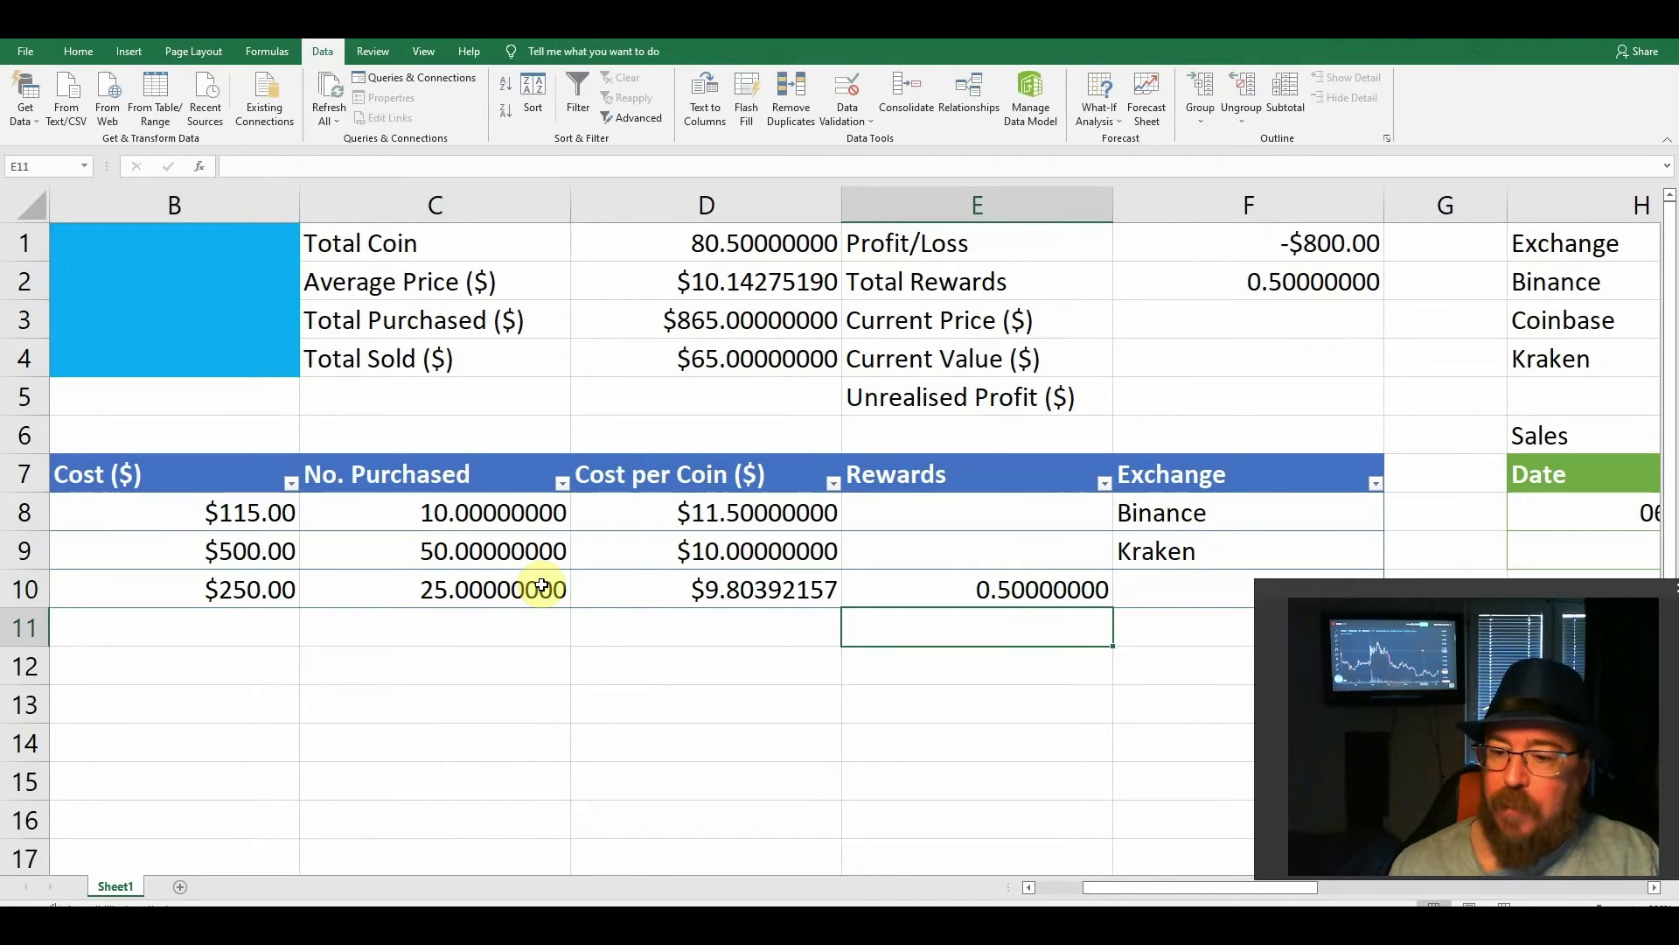
Choose Nexo from the Exchange dropdown in F10 for the third purchase
key(Up)
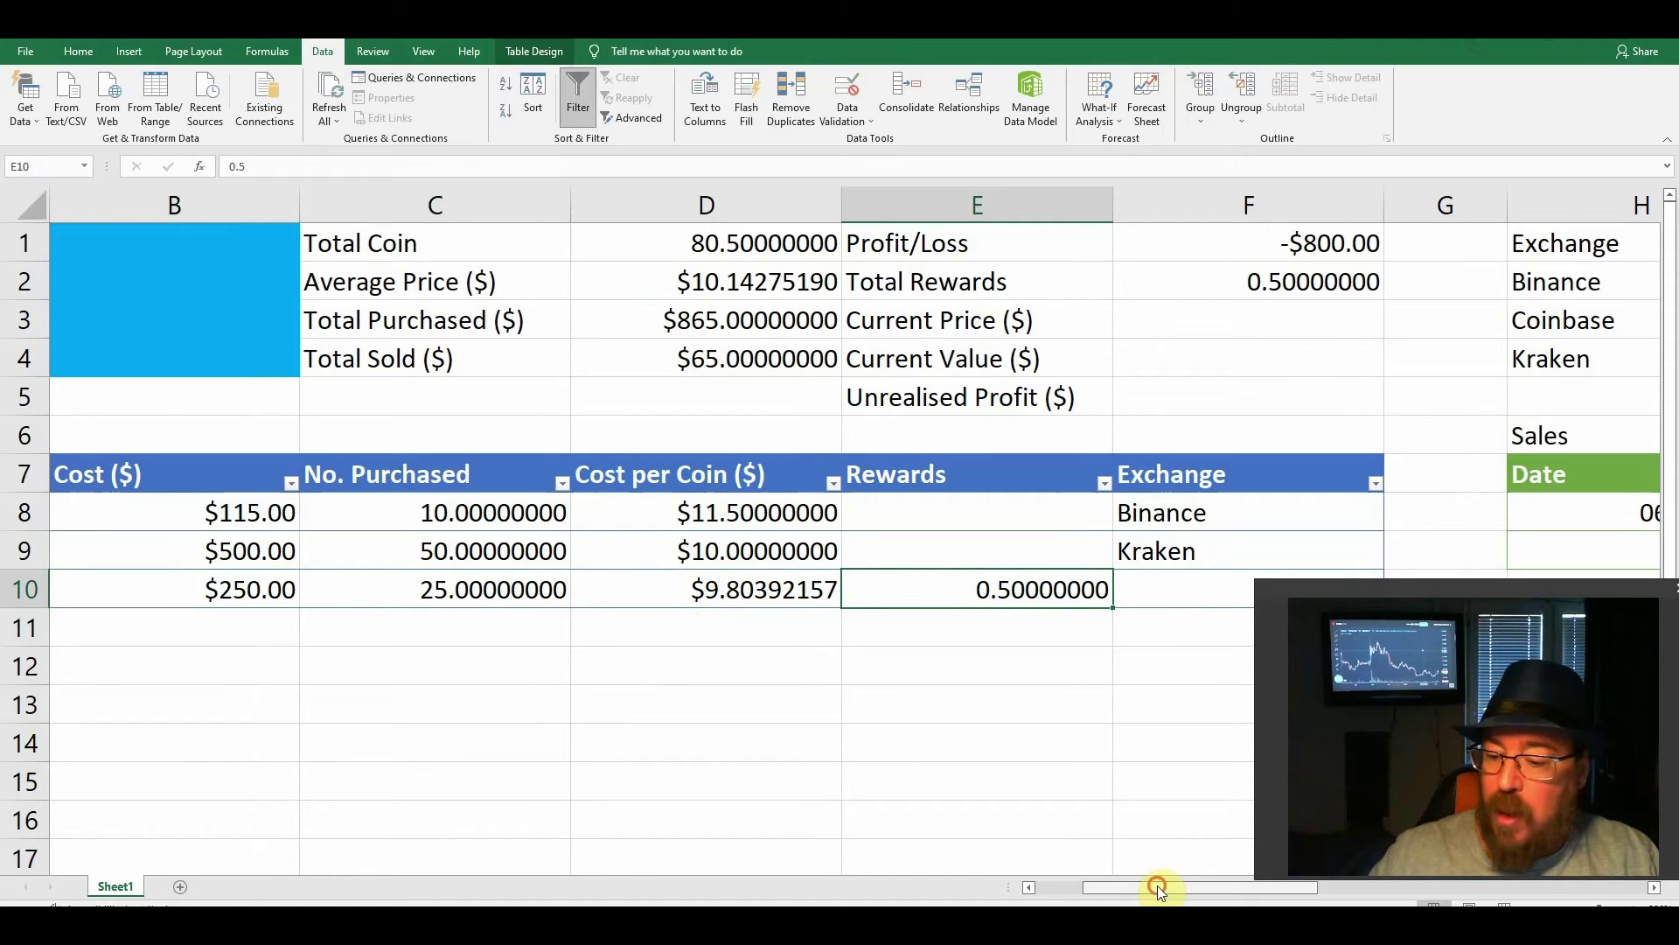
drag(1158, 885, 1208, 888)
click(1006, 590)
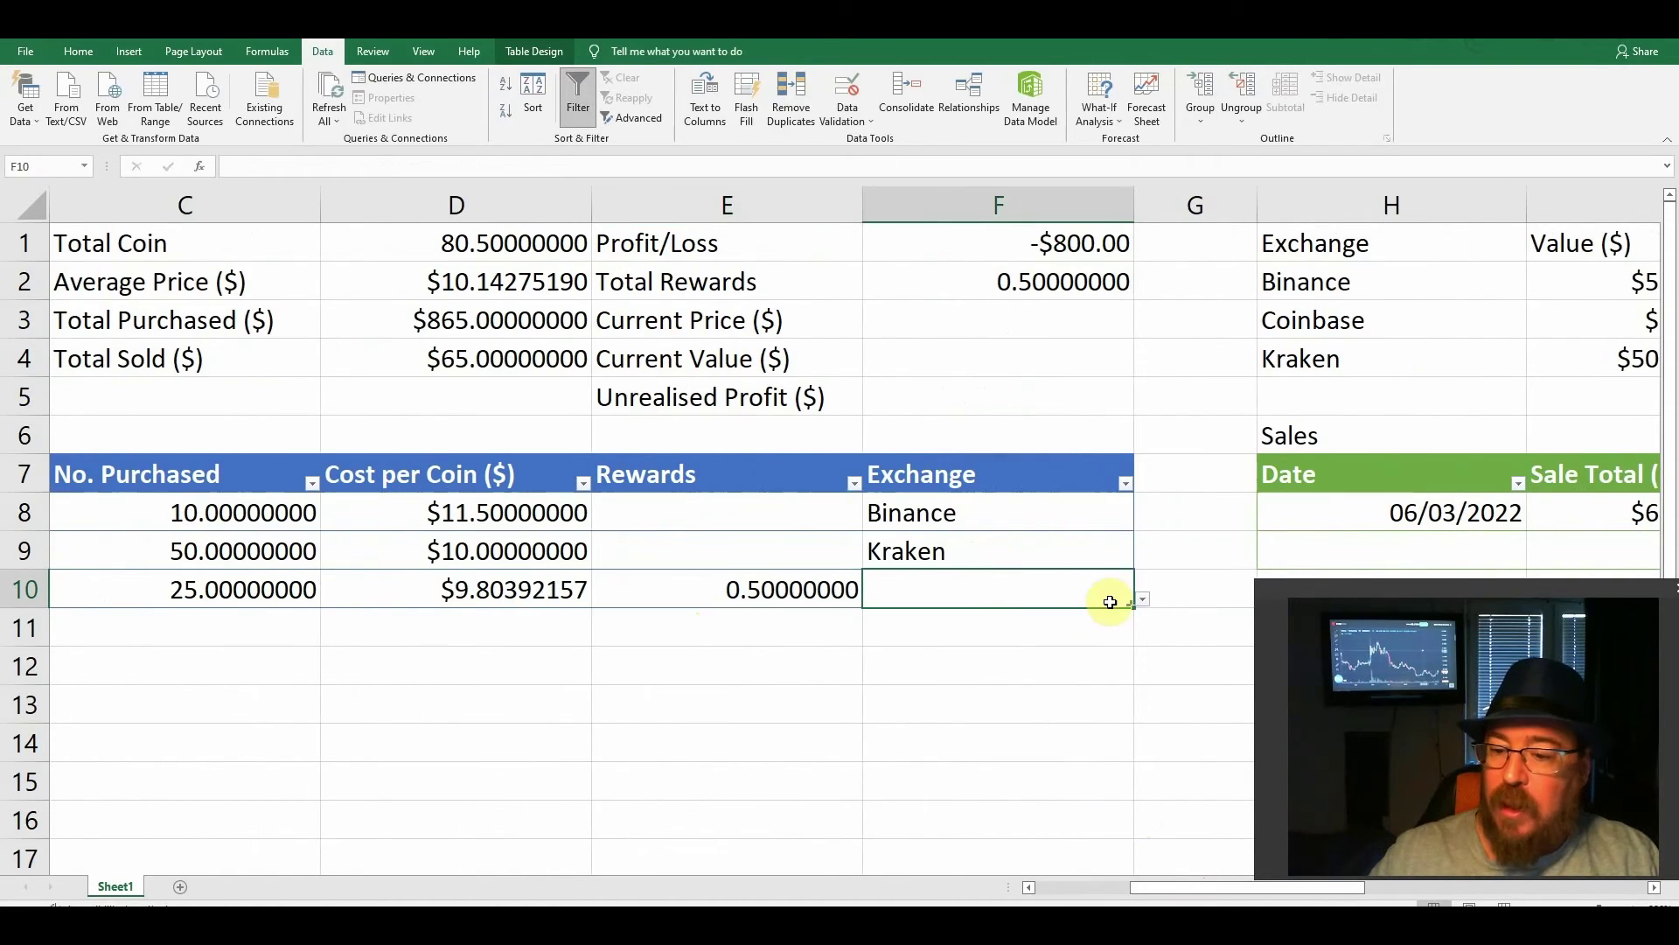
click(1143, 604)
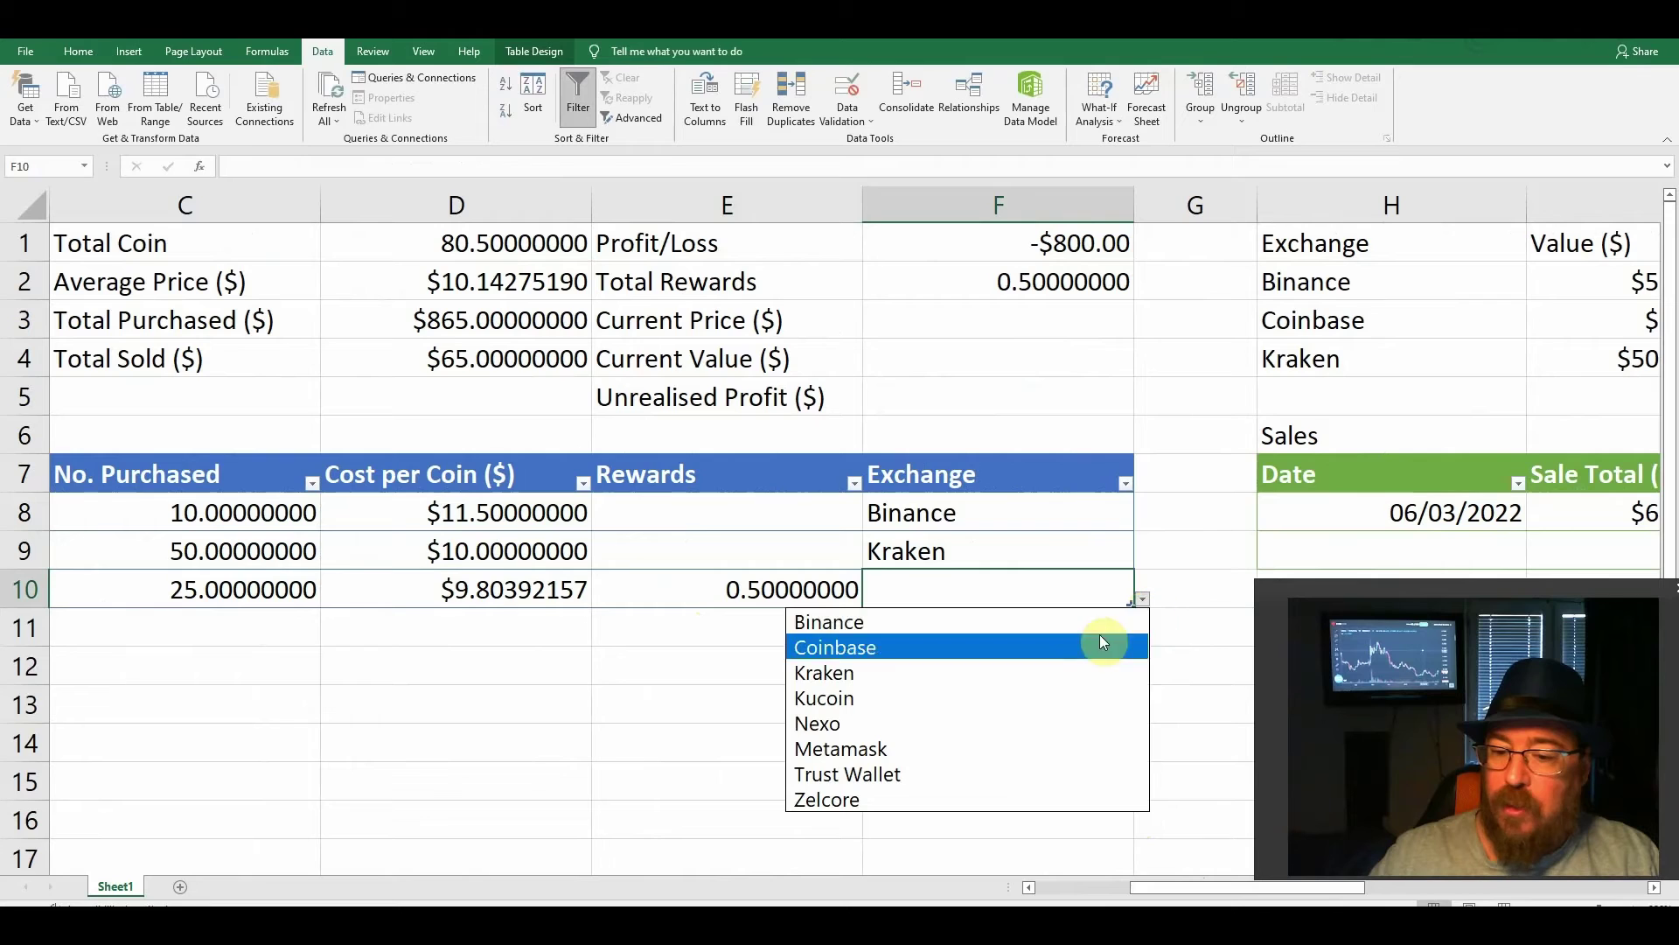
click(906, 729)
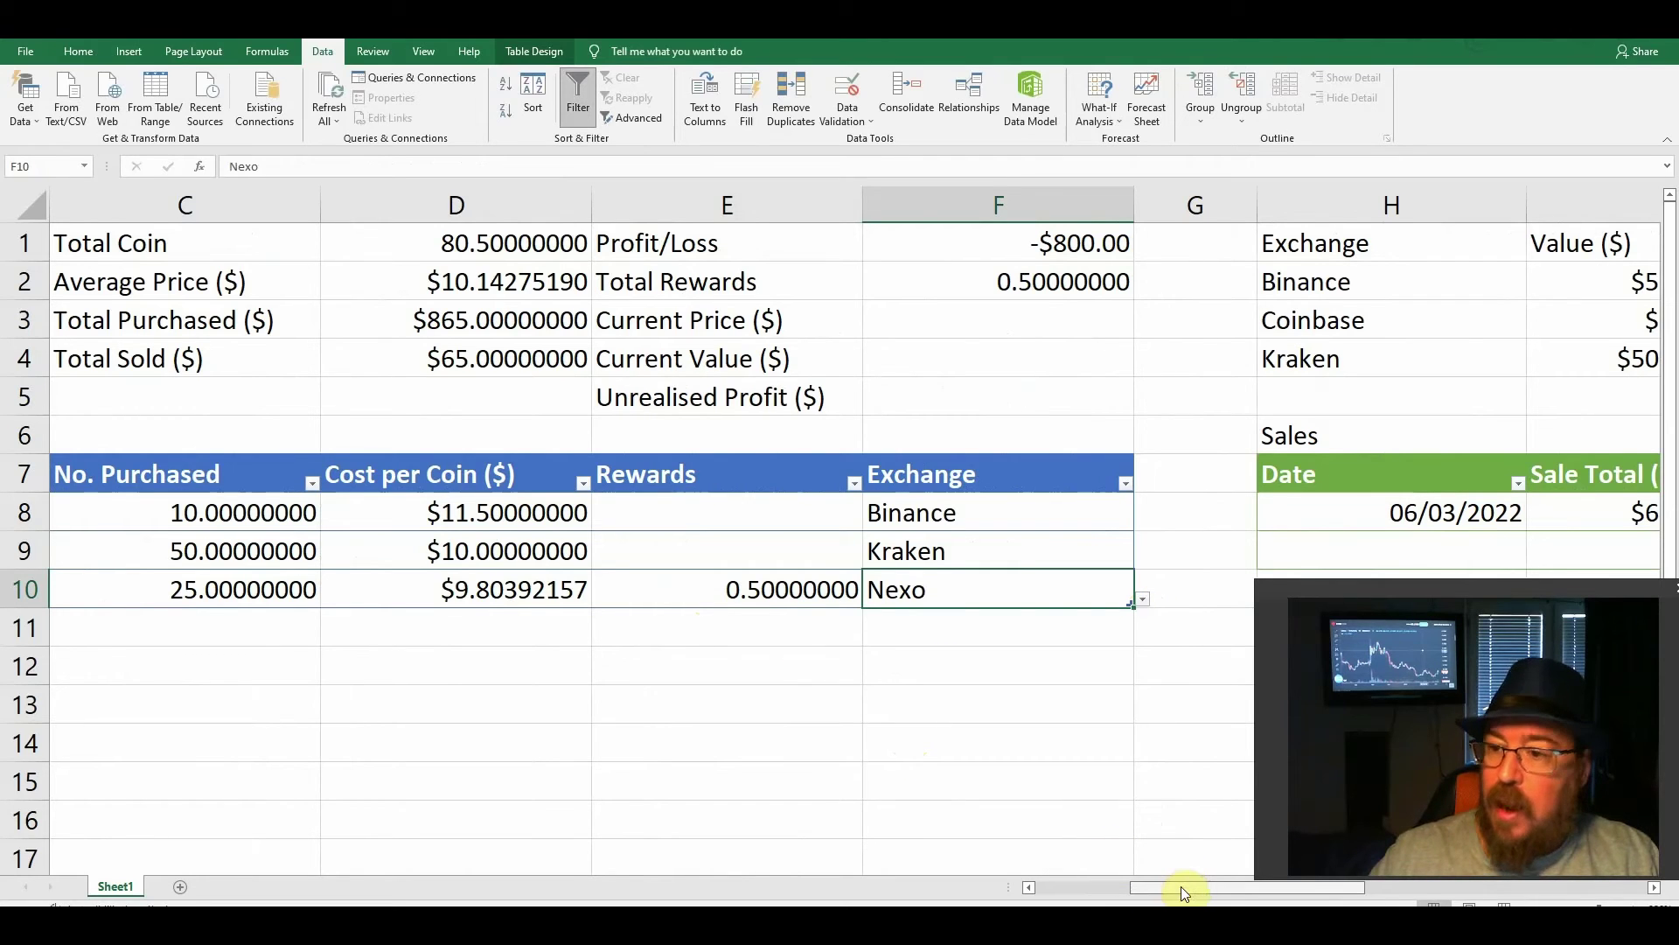
Add a second sale in row 9 of the Sales table dated 06/03/22, with a sale total of 100 and 7 coins sold
drag(1181, 885, 1418, 880)
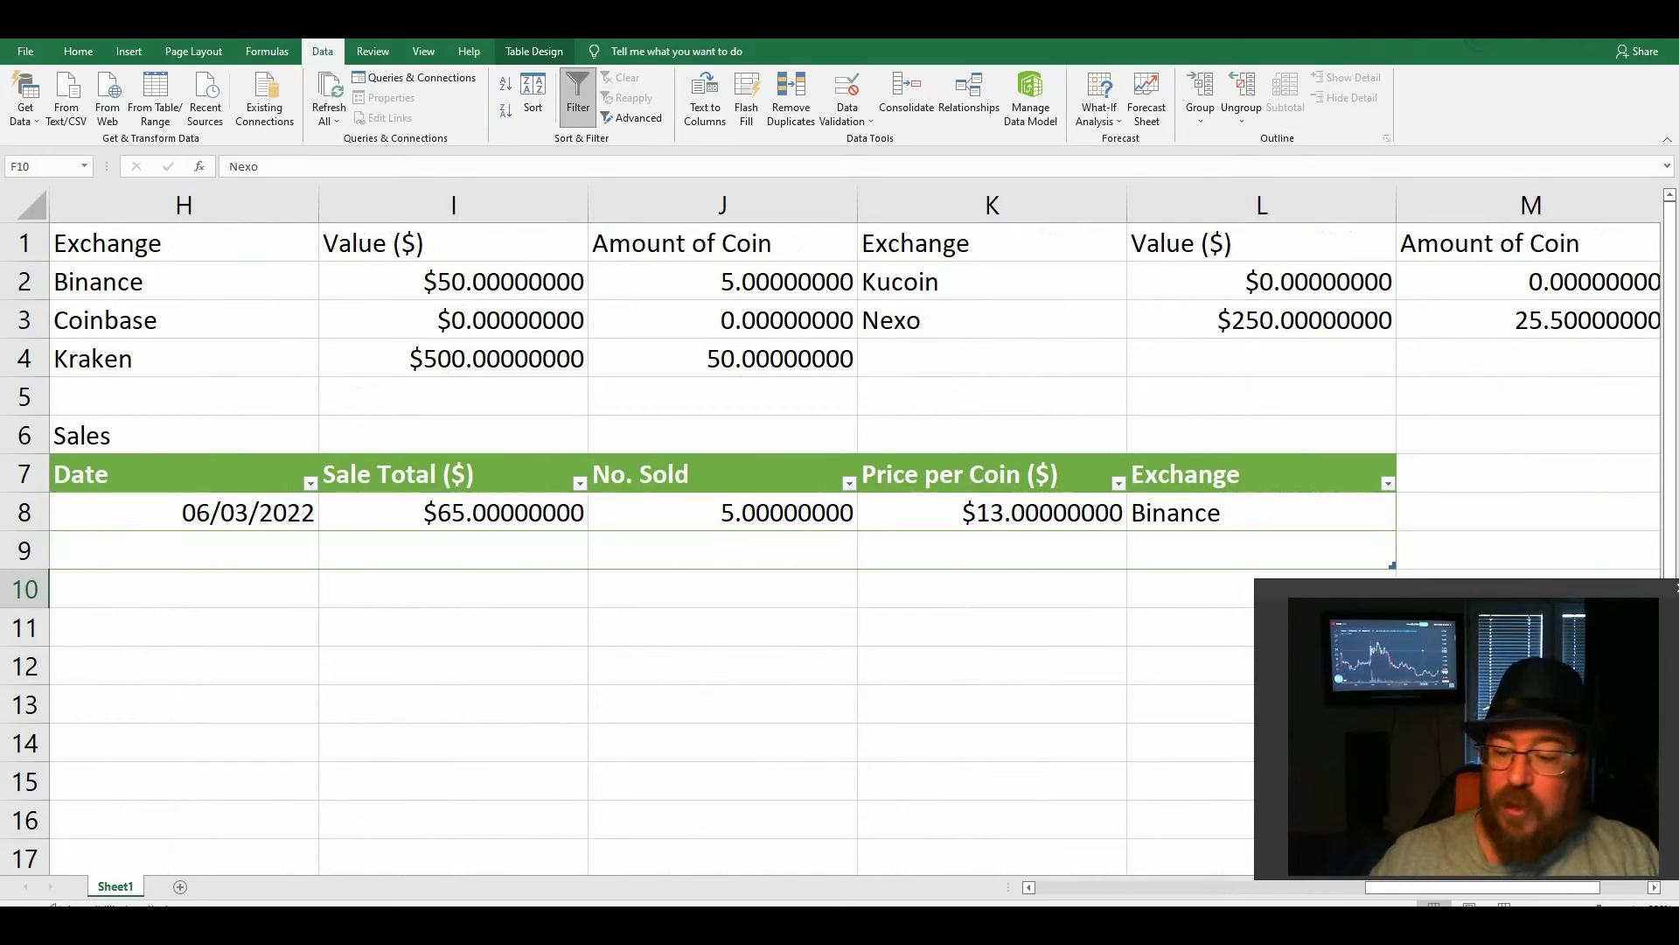
drag(1375, 891, 1341, 895)
click(364, 558)
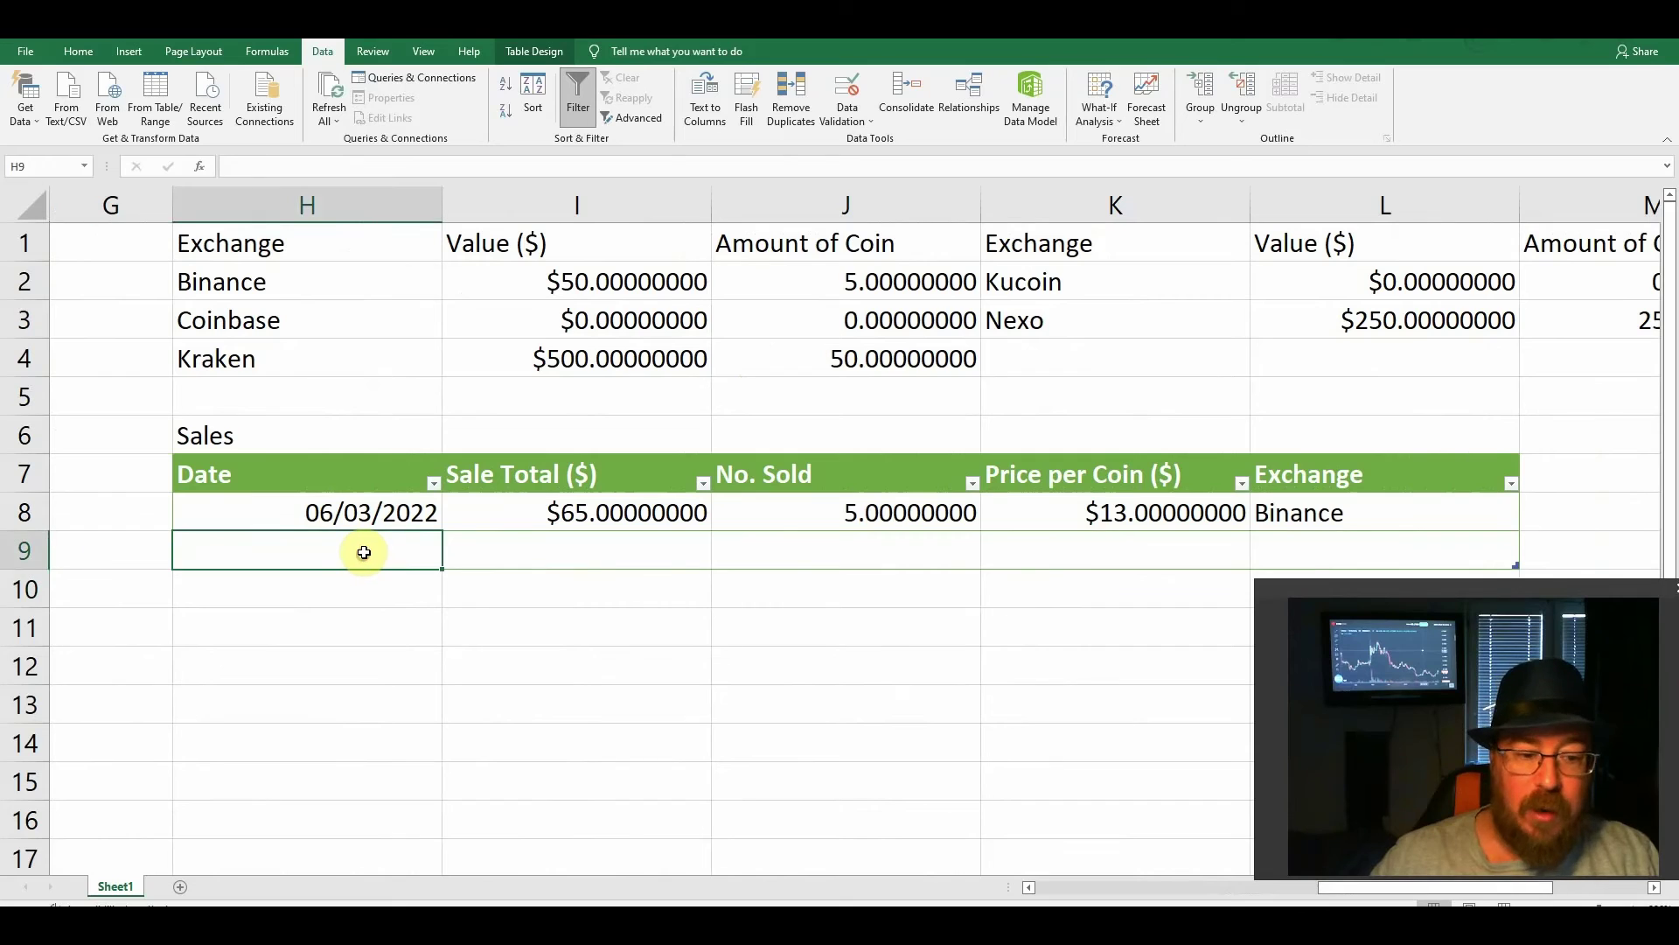
text(056)
key(BackSpace)
key(BackSpace)
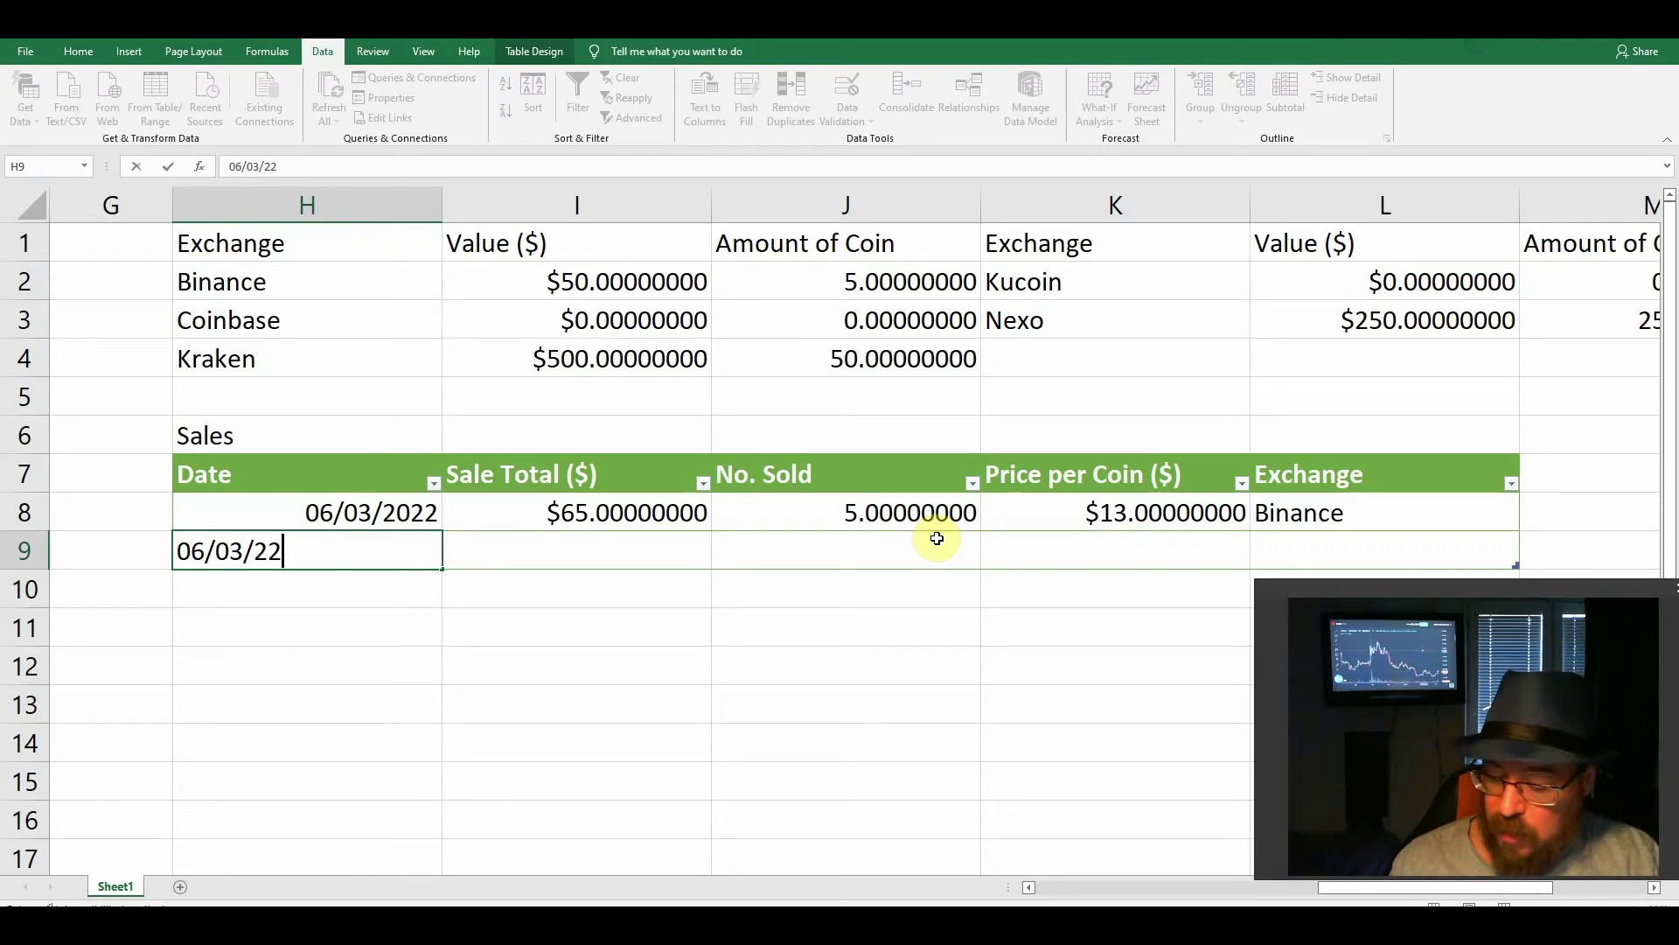
key(Tab)
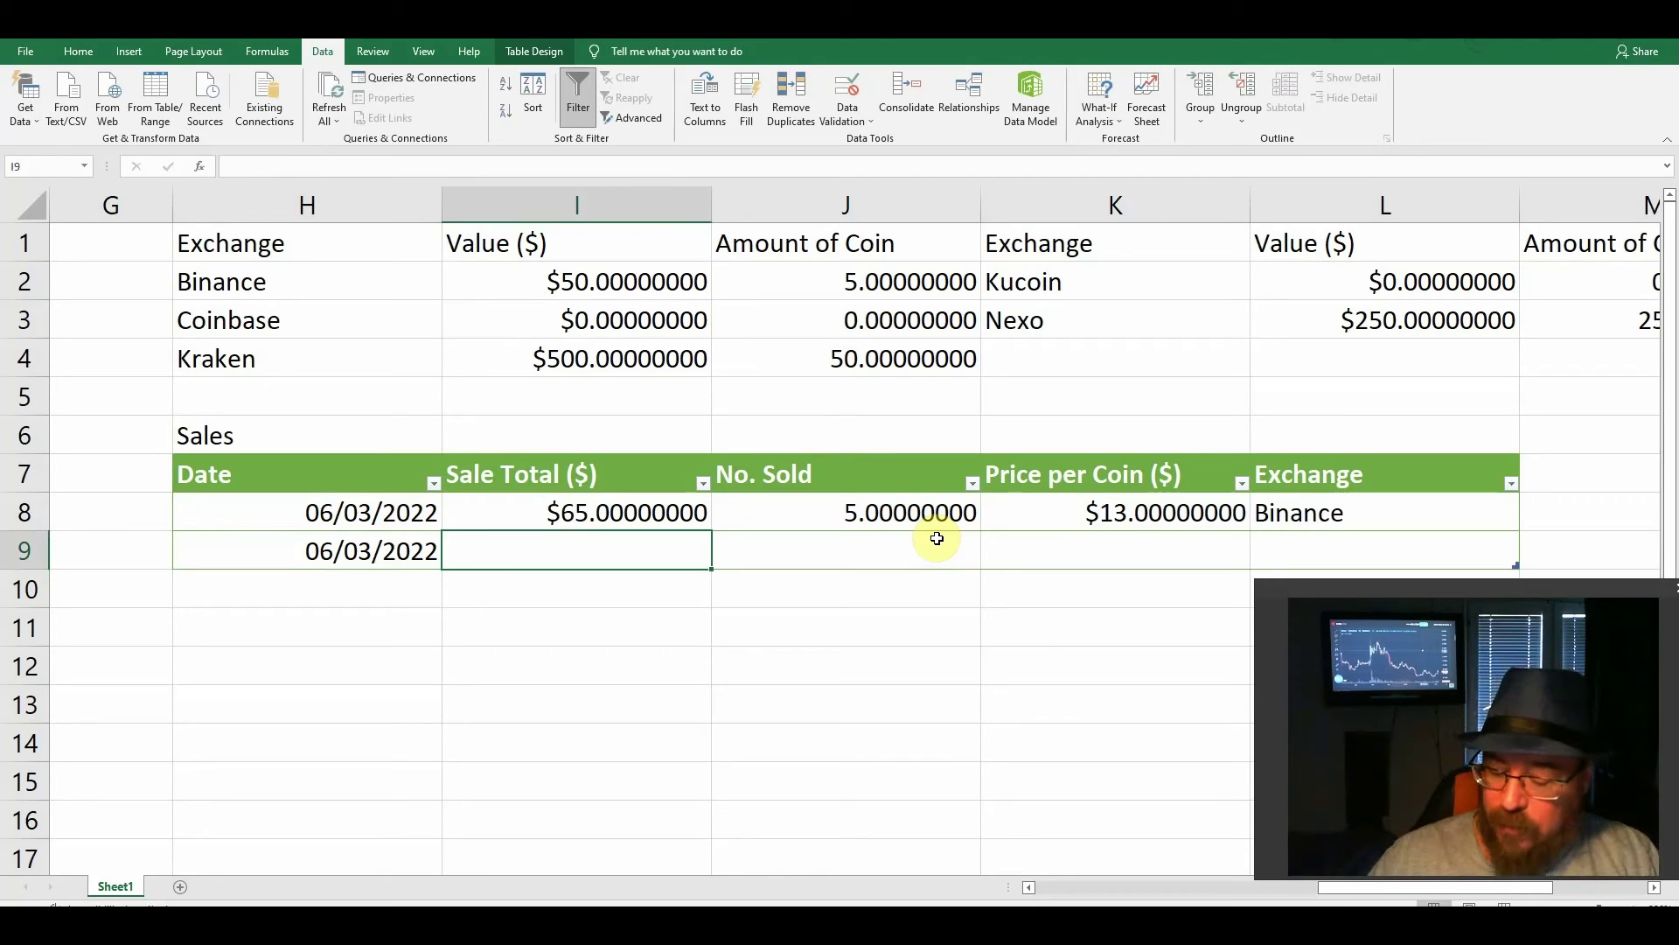
text(100)
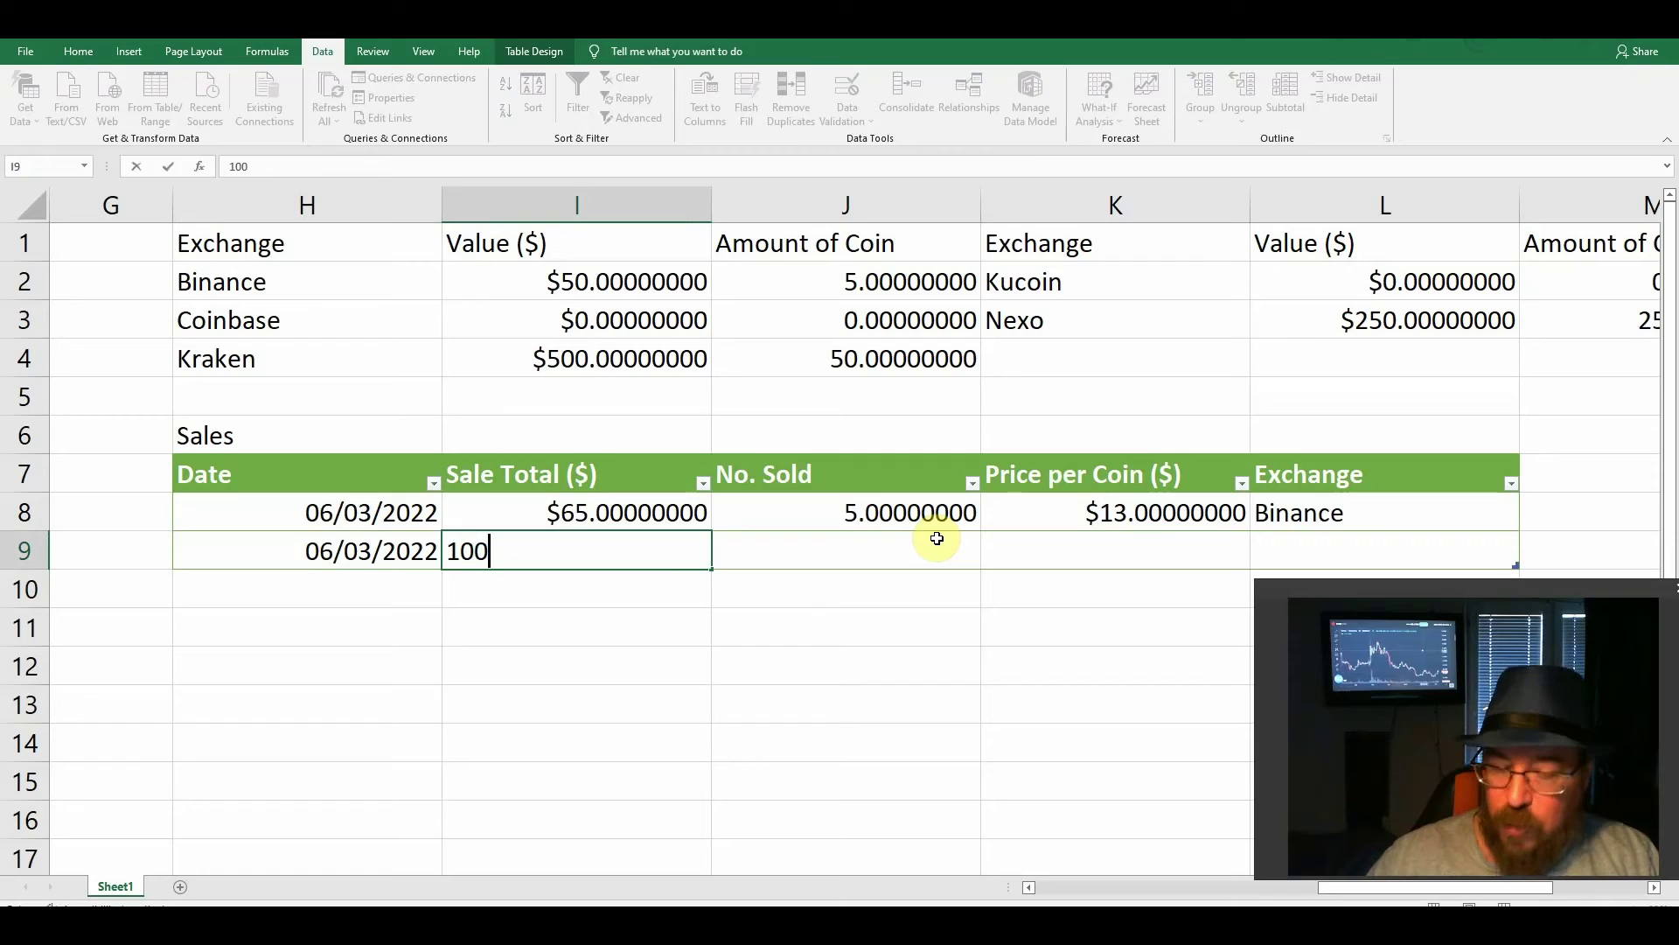
key(Tab)
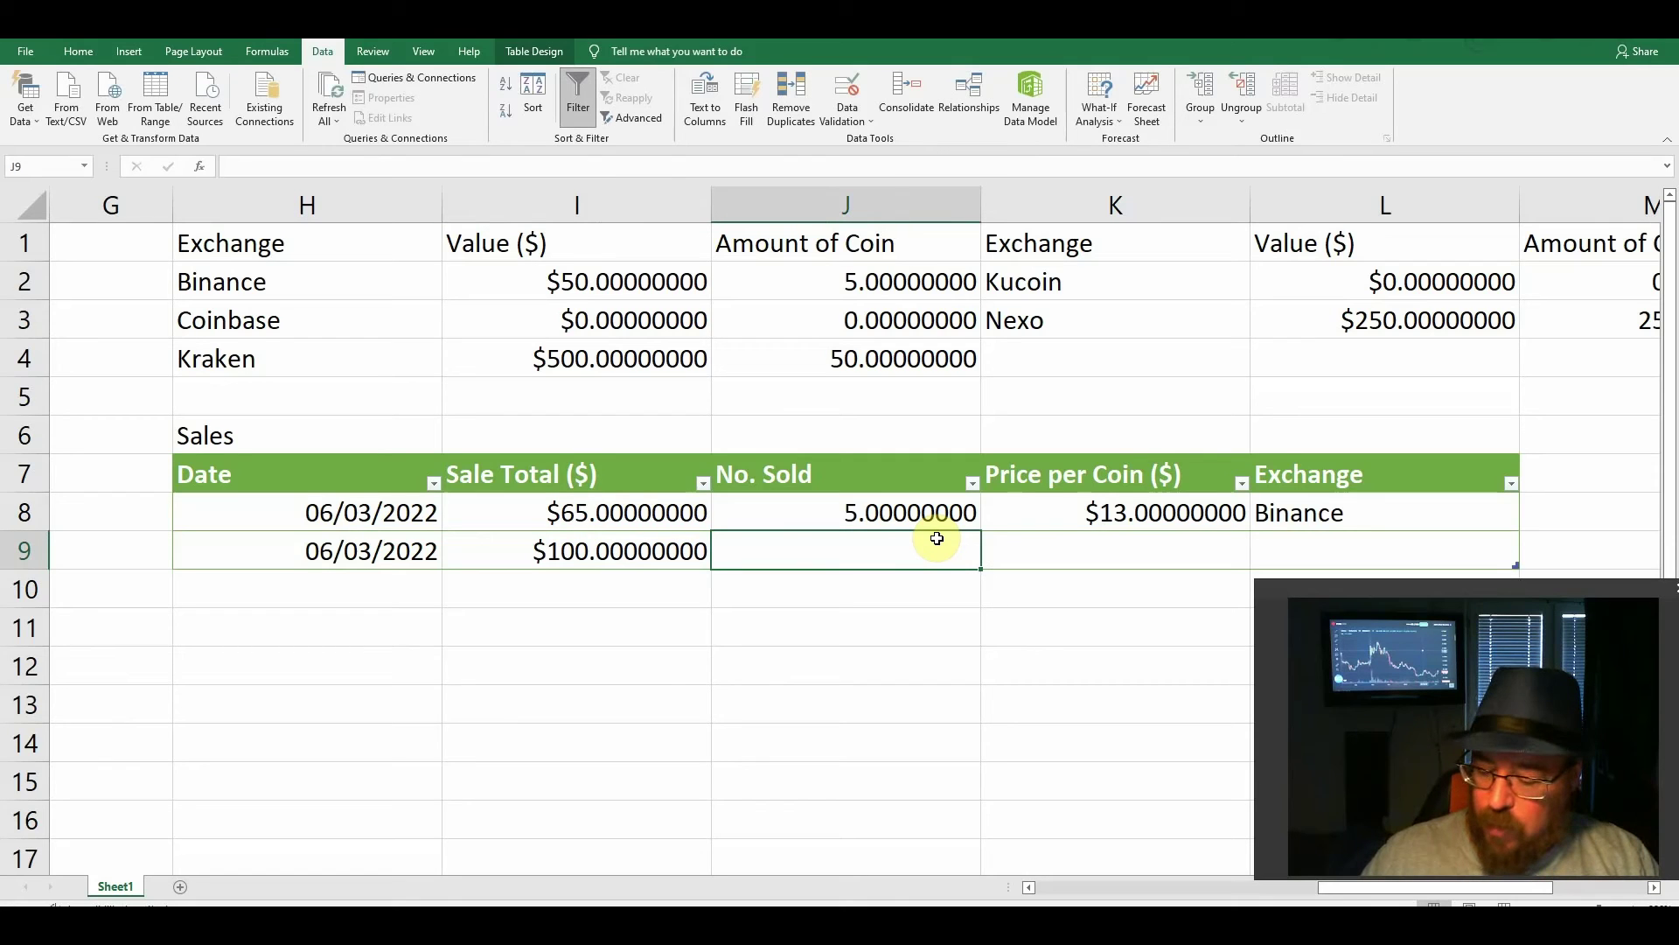
text(7)
key(Tab)
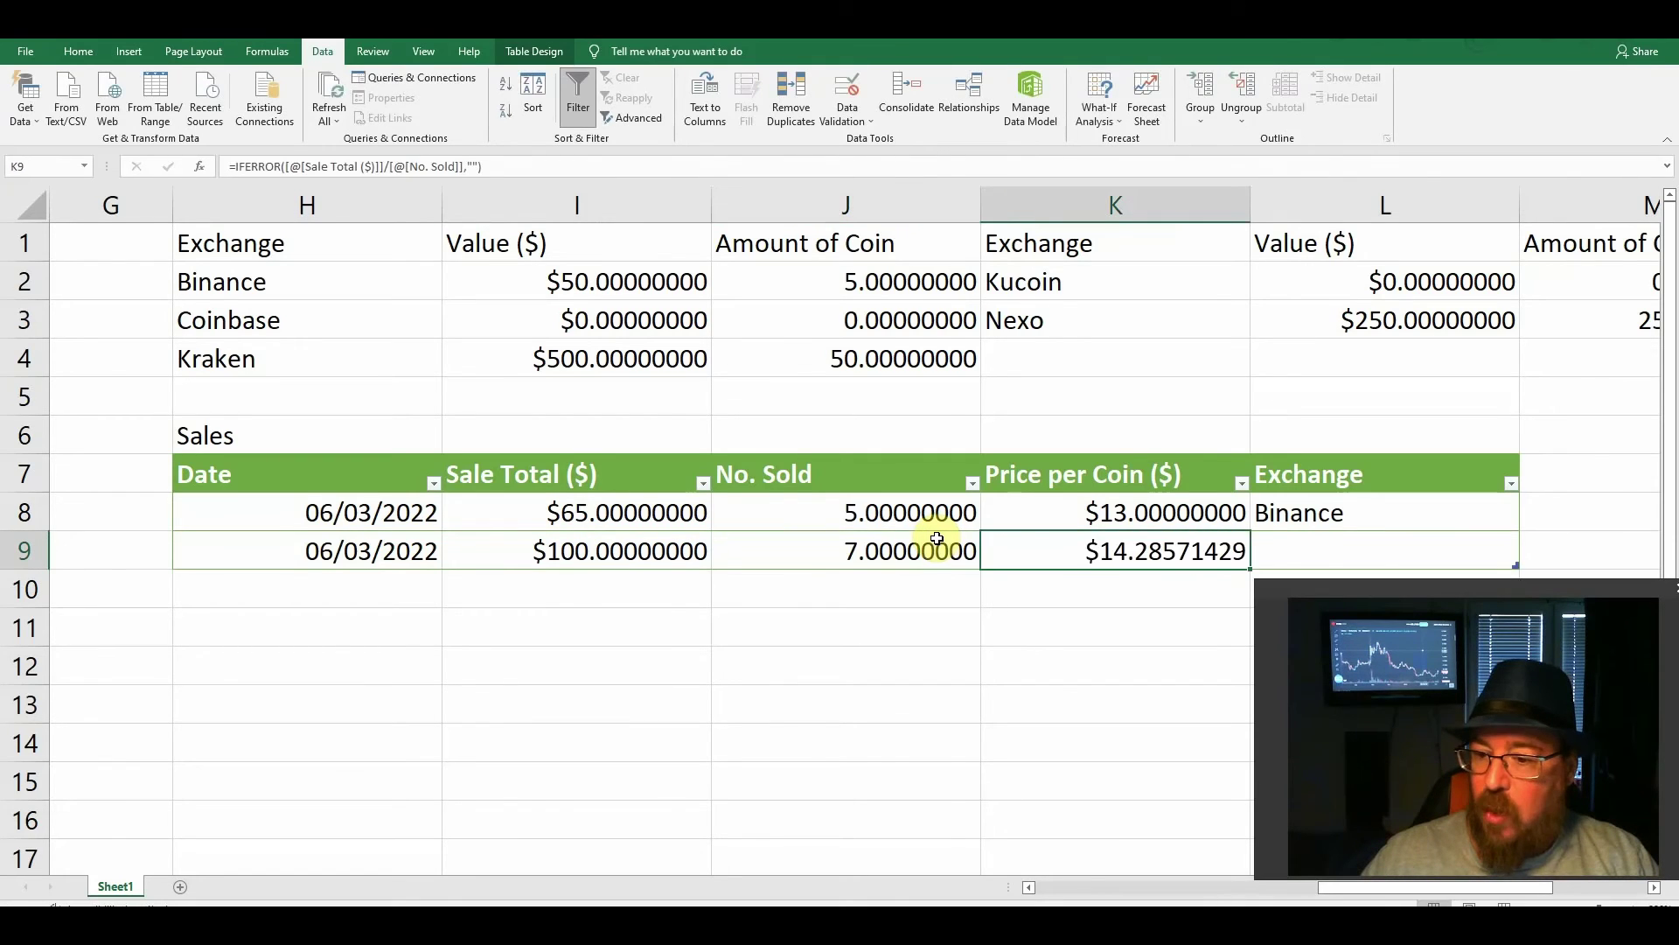
Copy the Exchange dropdown from L8 into L9 and choose Kraken for the second sale
key(Tab)
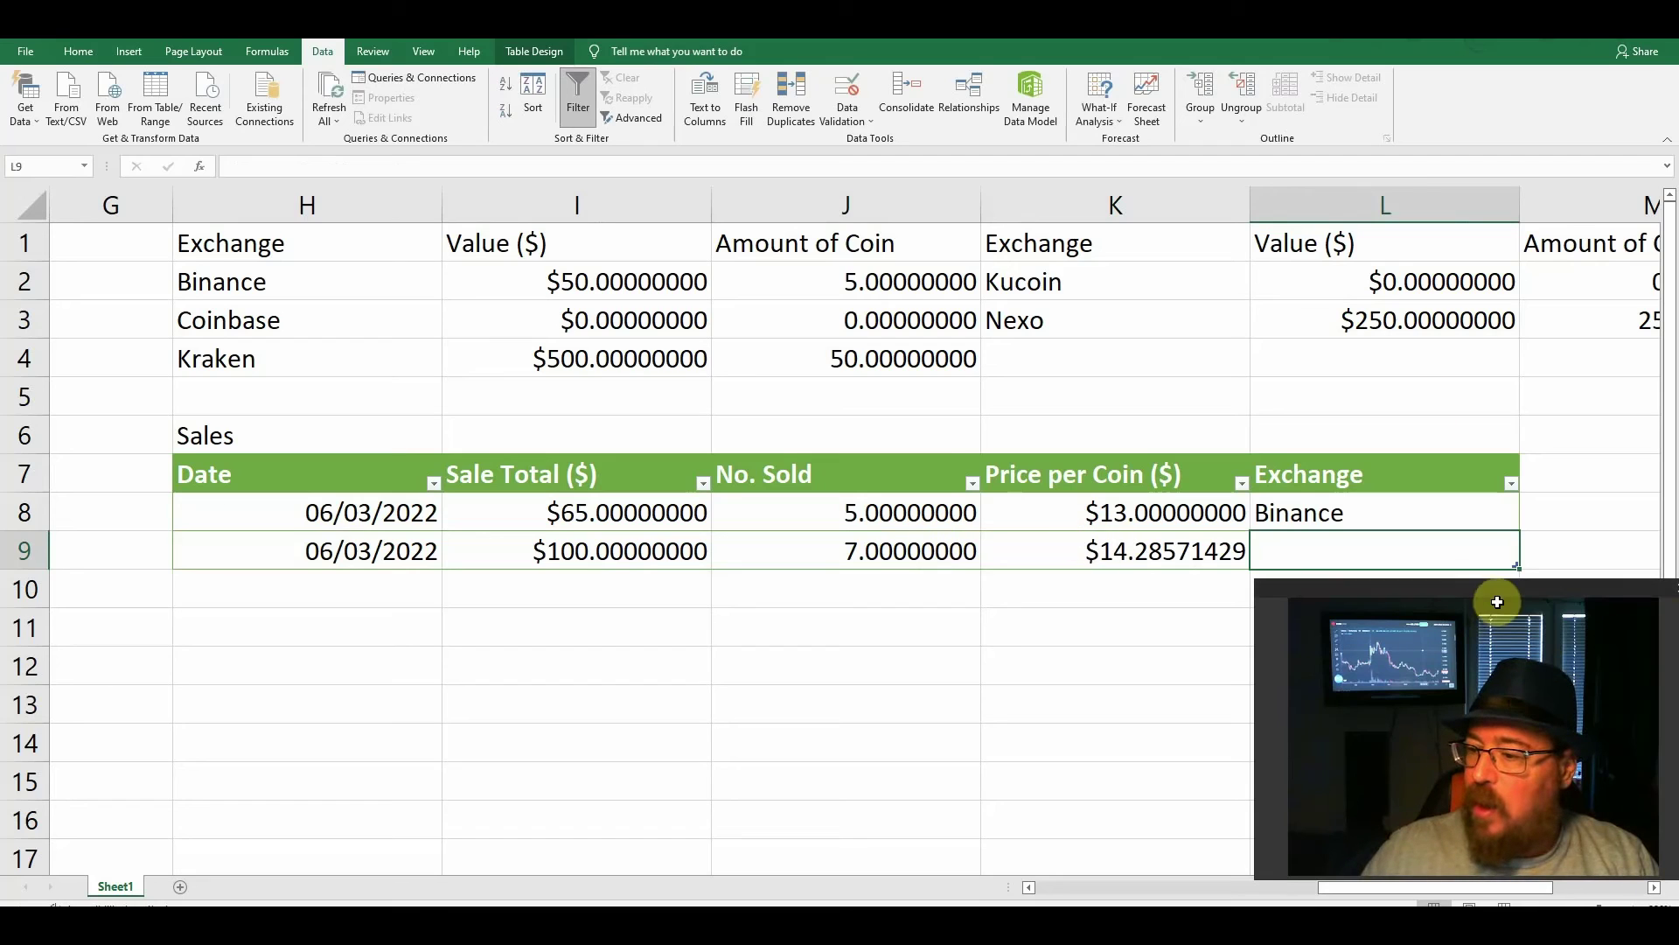
scroll(1501, 556, down, 1)
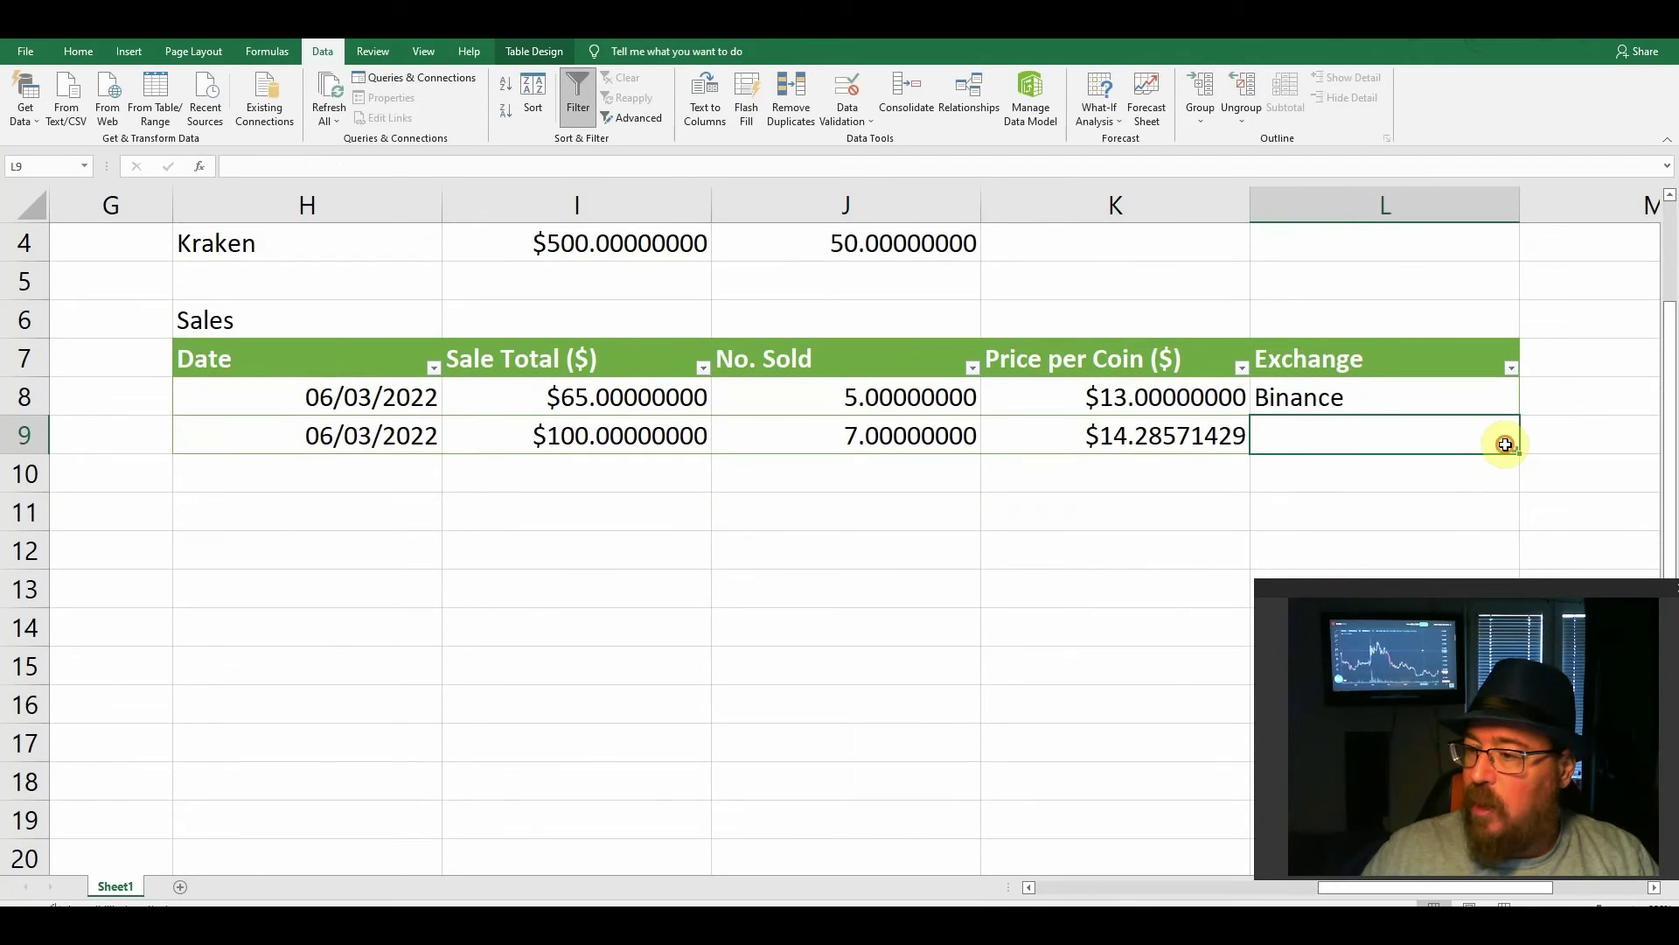
click(1491, 401)
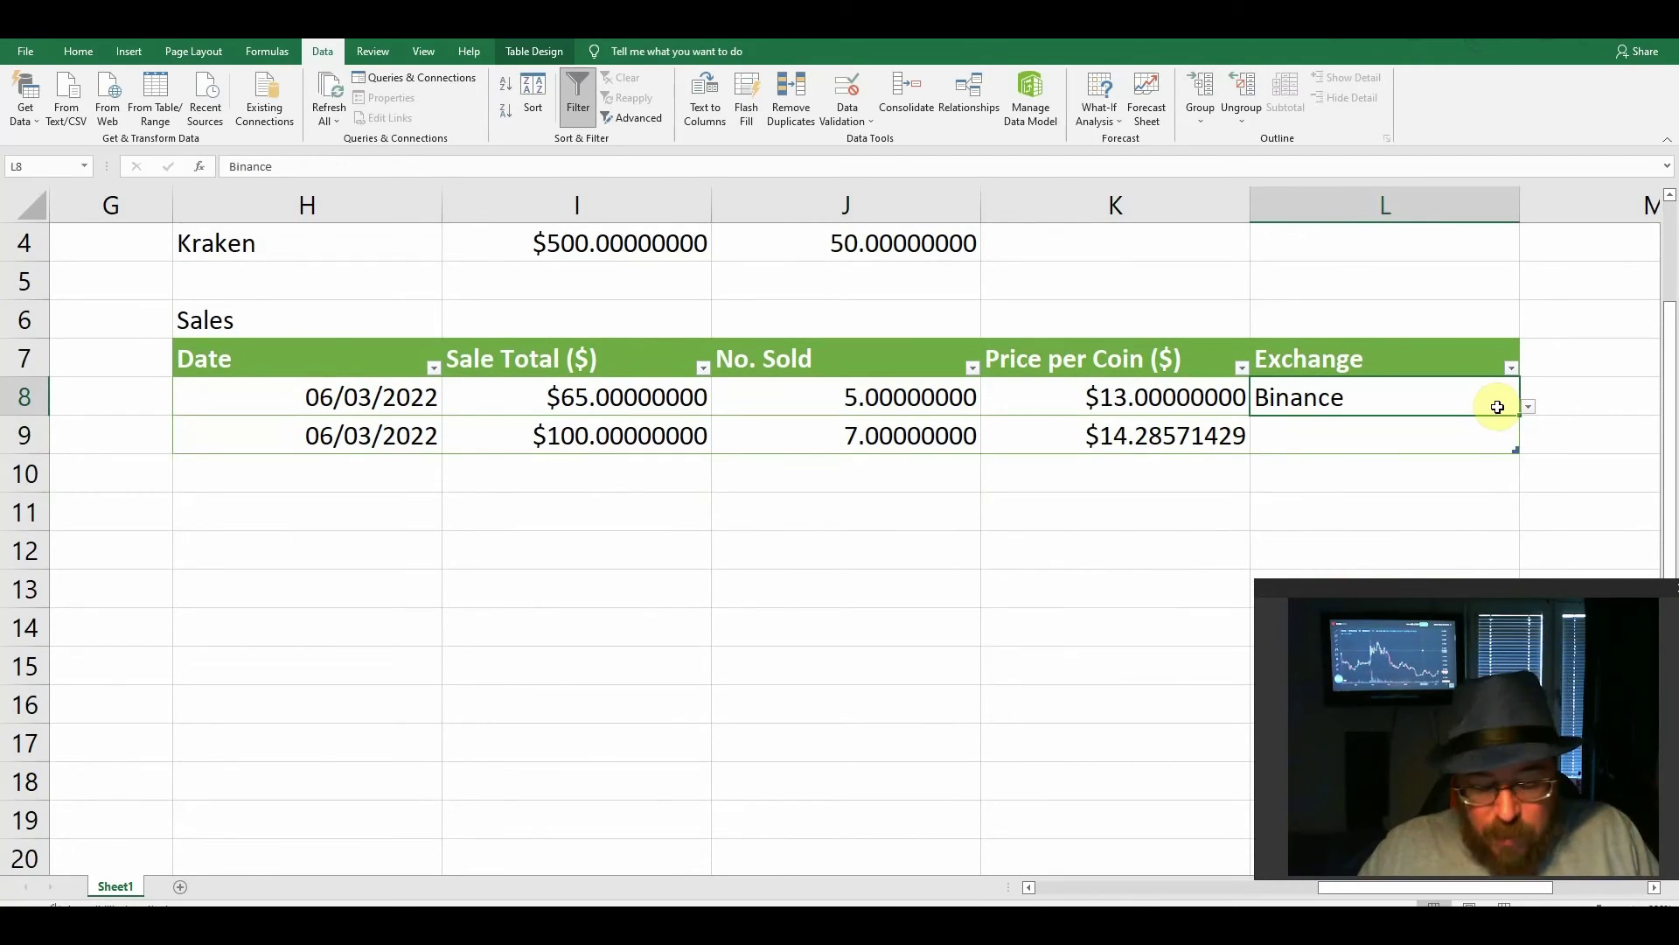
click(1456, 440)
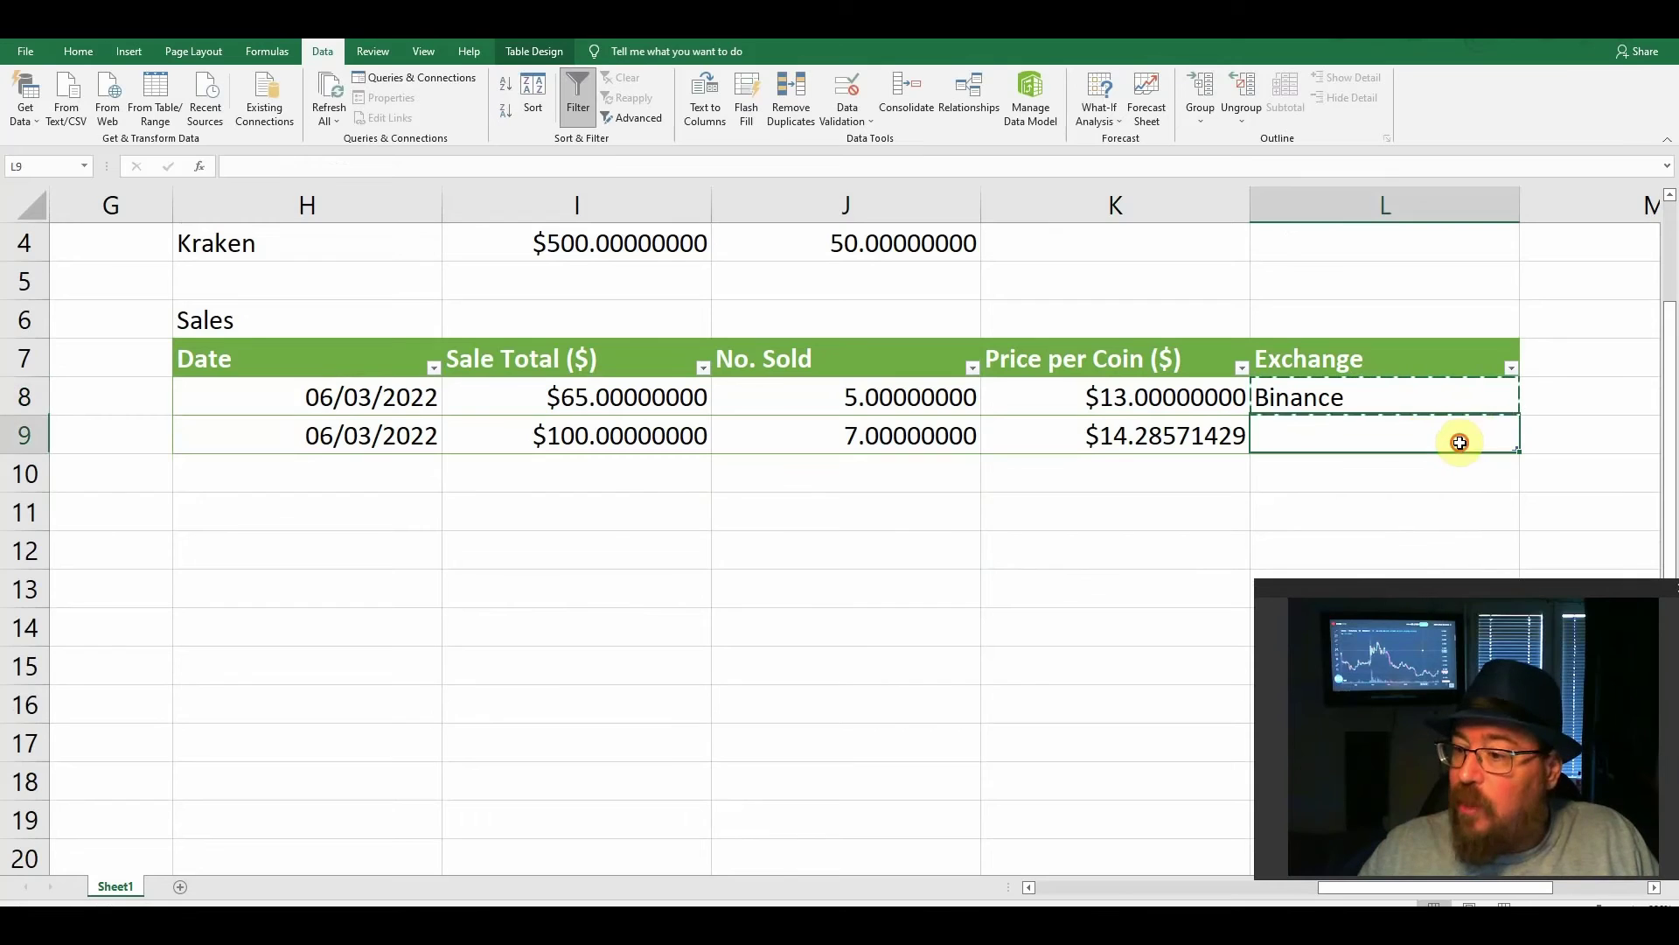
click(1527, 444)
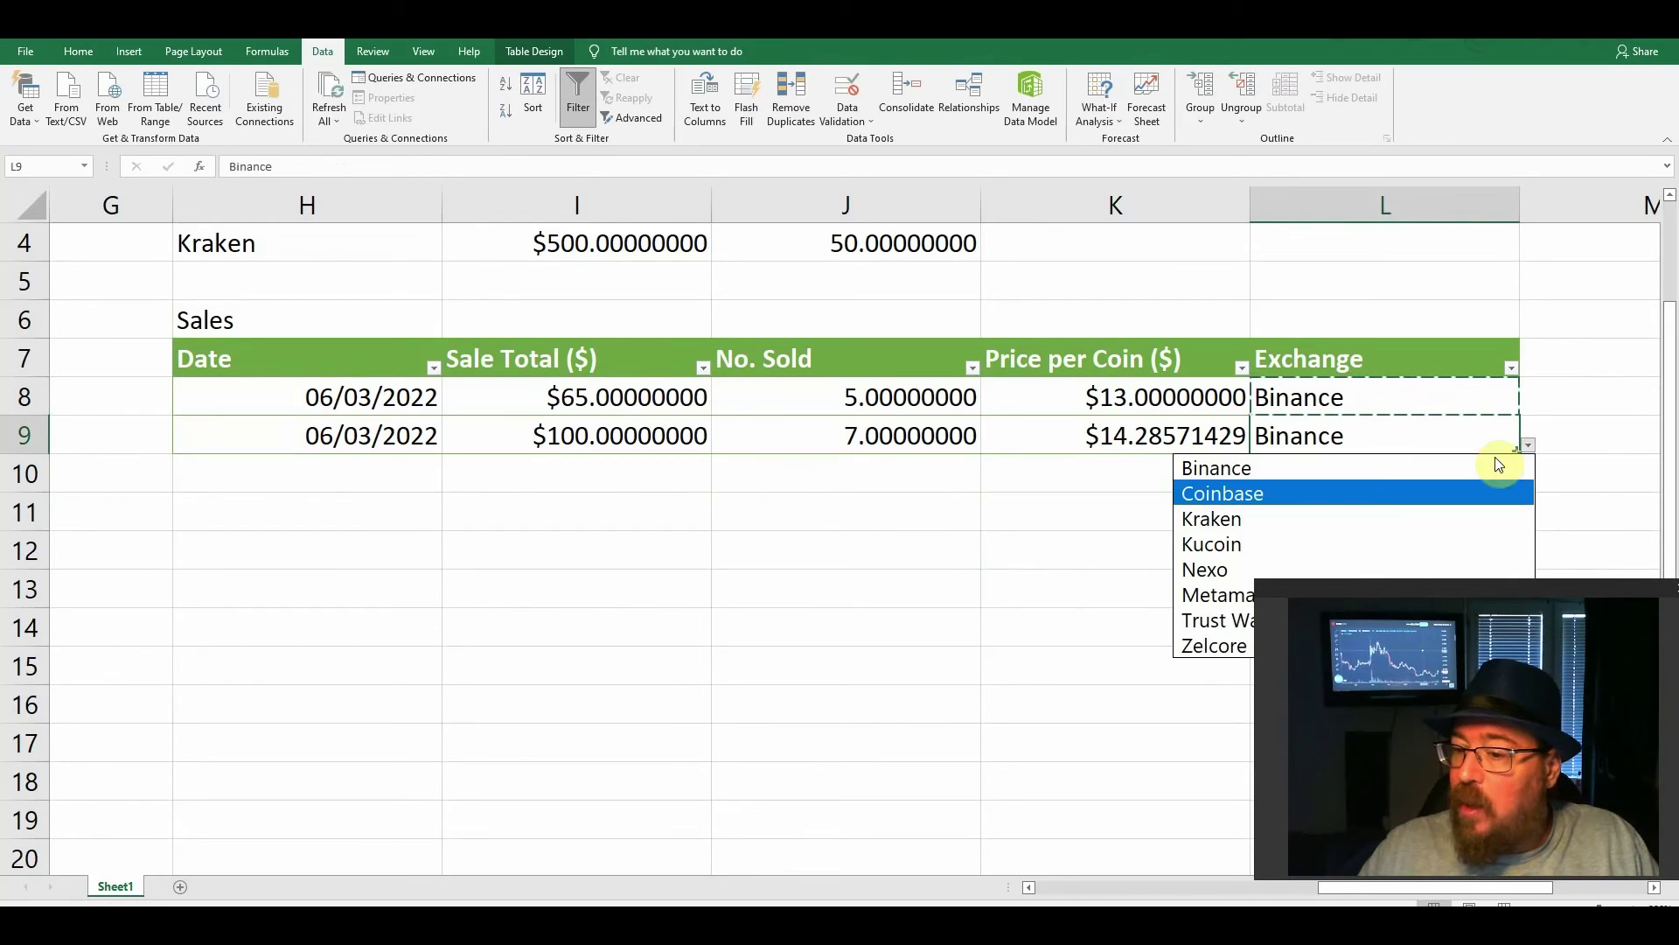
click(1314, 518)
scroll(1121, 491, up, 1)
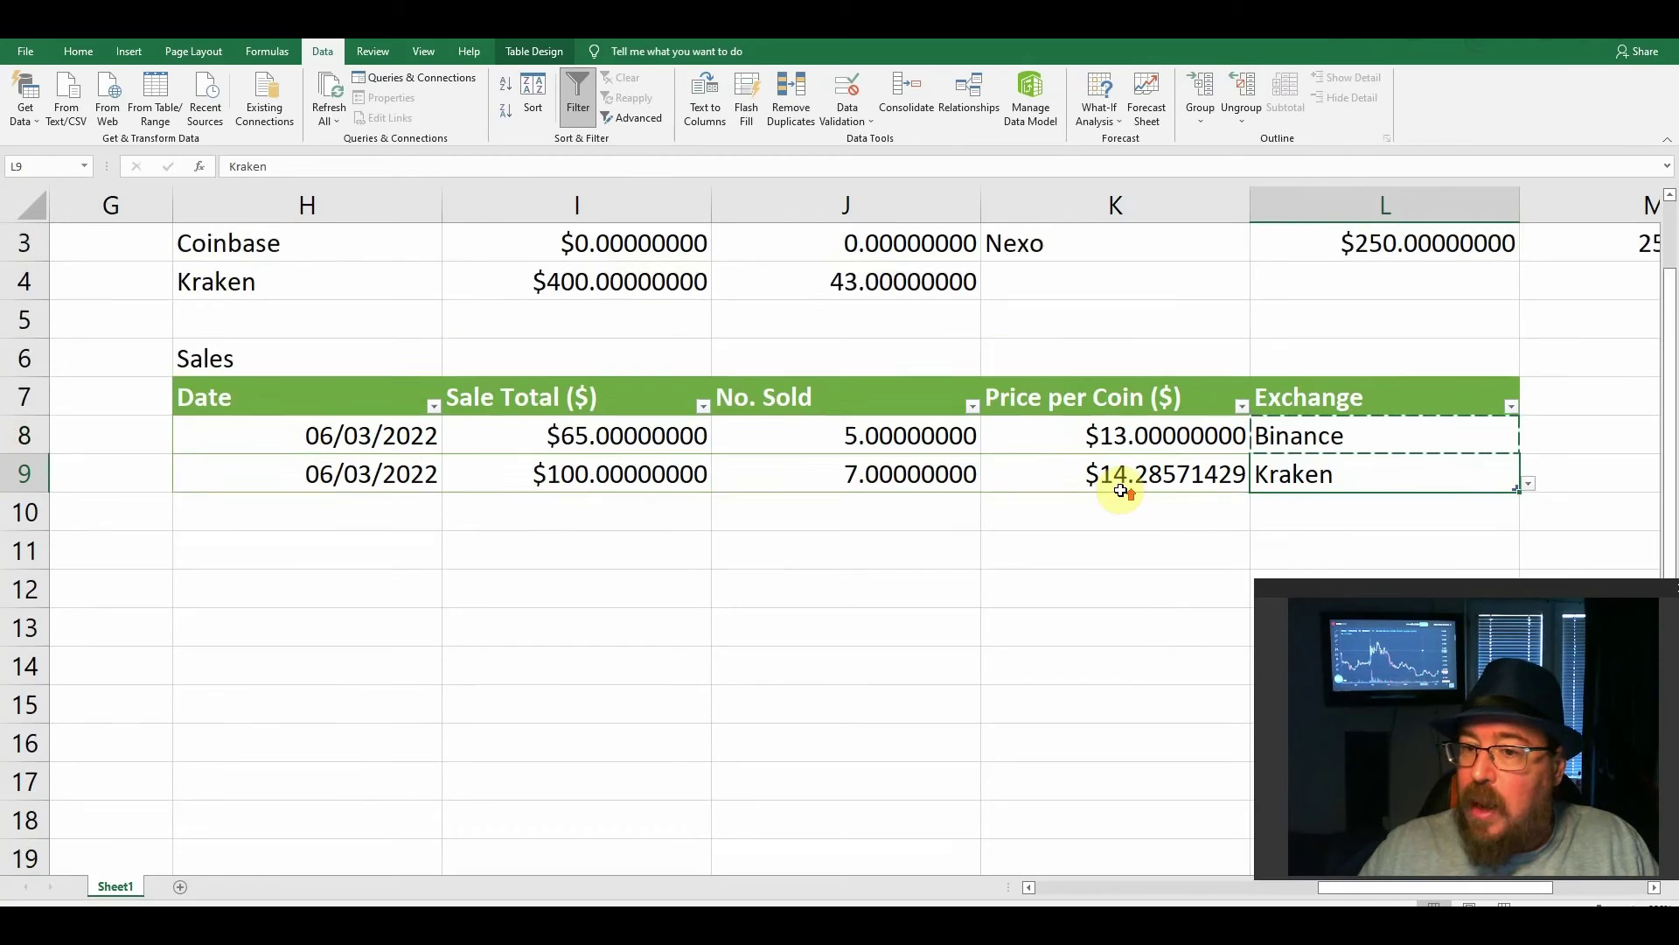
scroll(1122, 490, up, 1)
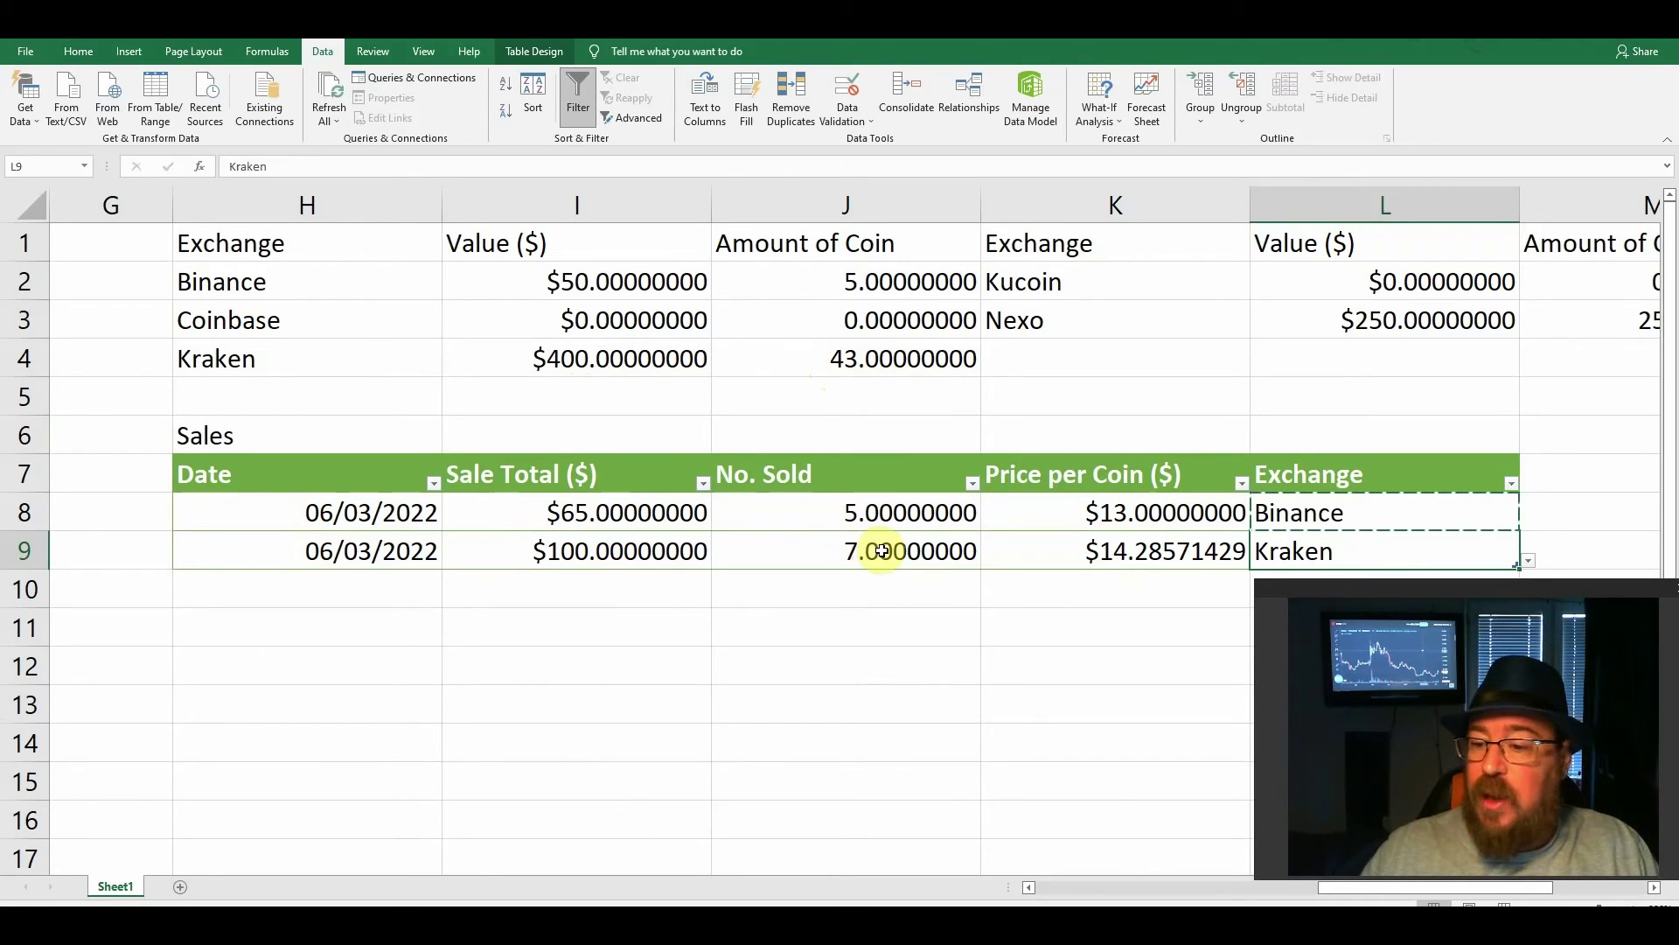
drag(1360, 890, 1113, 886)
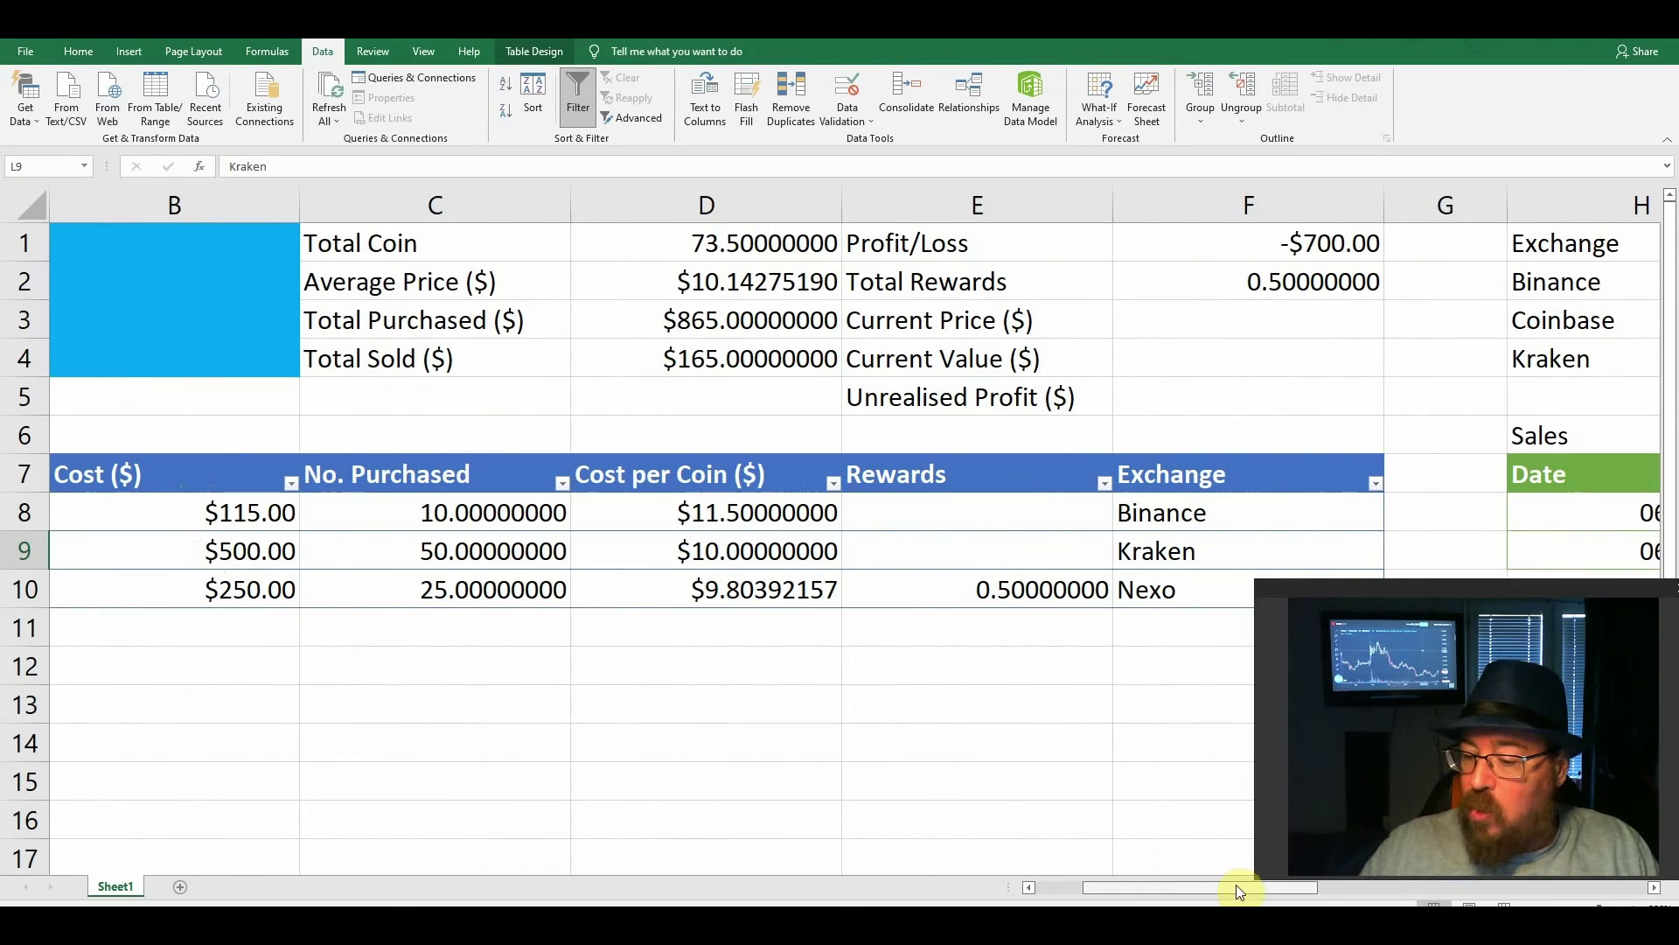
drag(1240, 889, 1358, 887)
drag(1306, 887, 1279, 887)
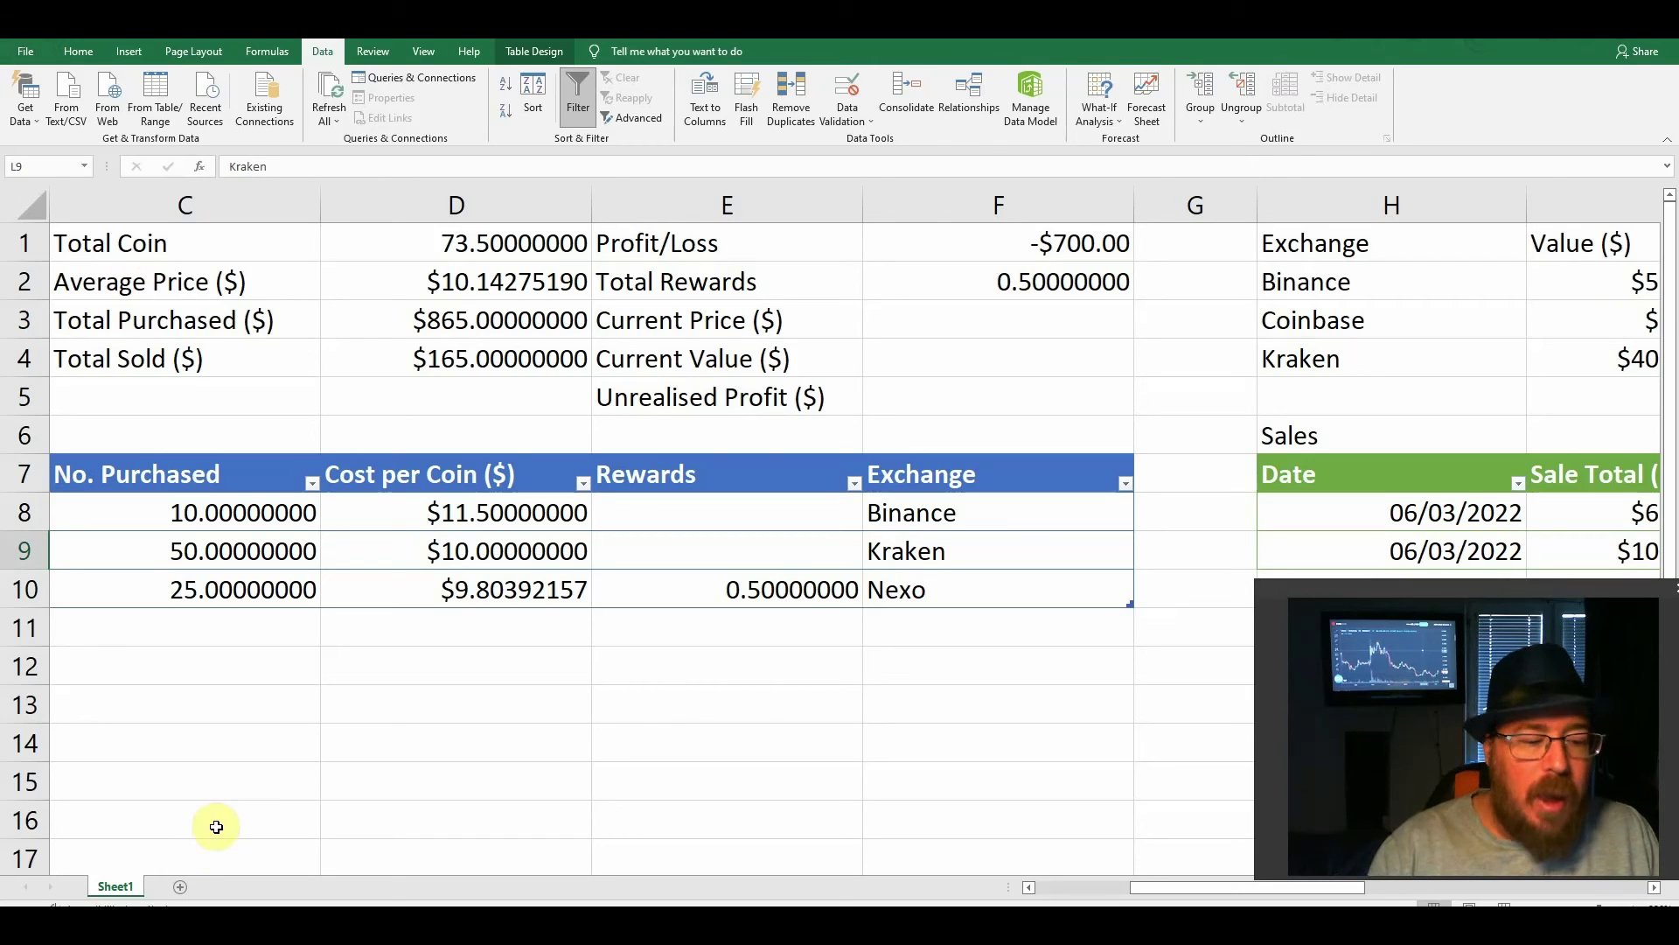
Rename the worksheet Sheet1 as Blank
right_click(108, 885)
click(175, 721)
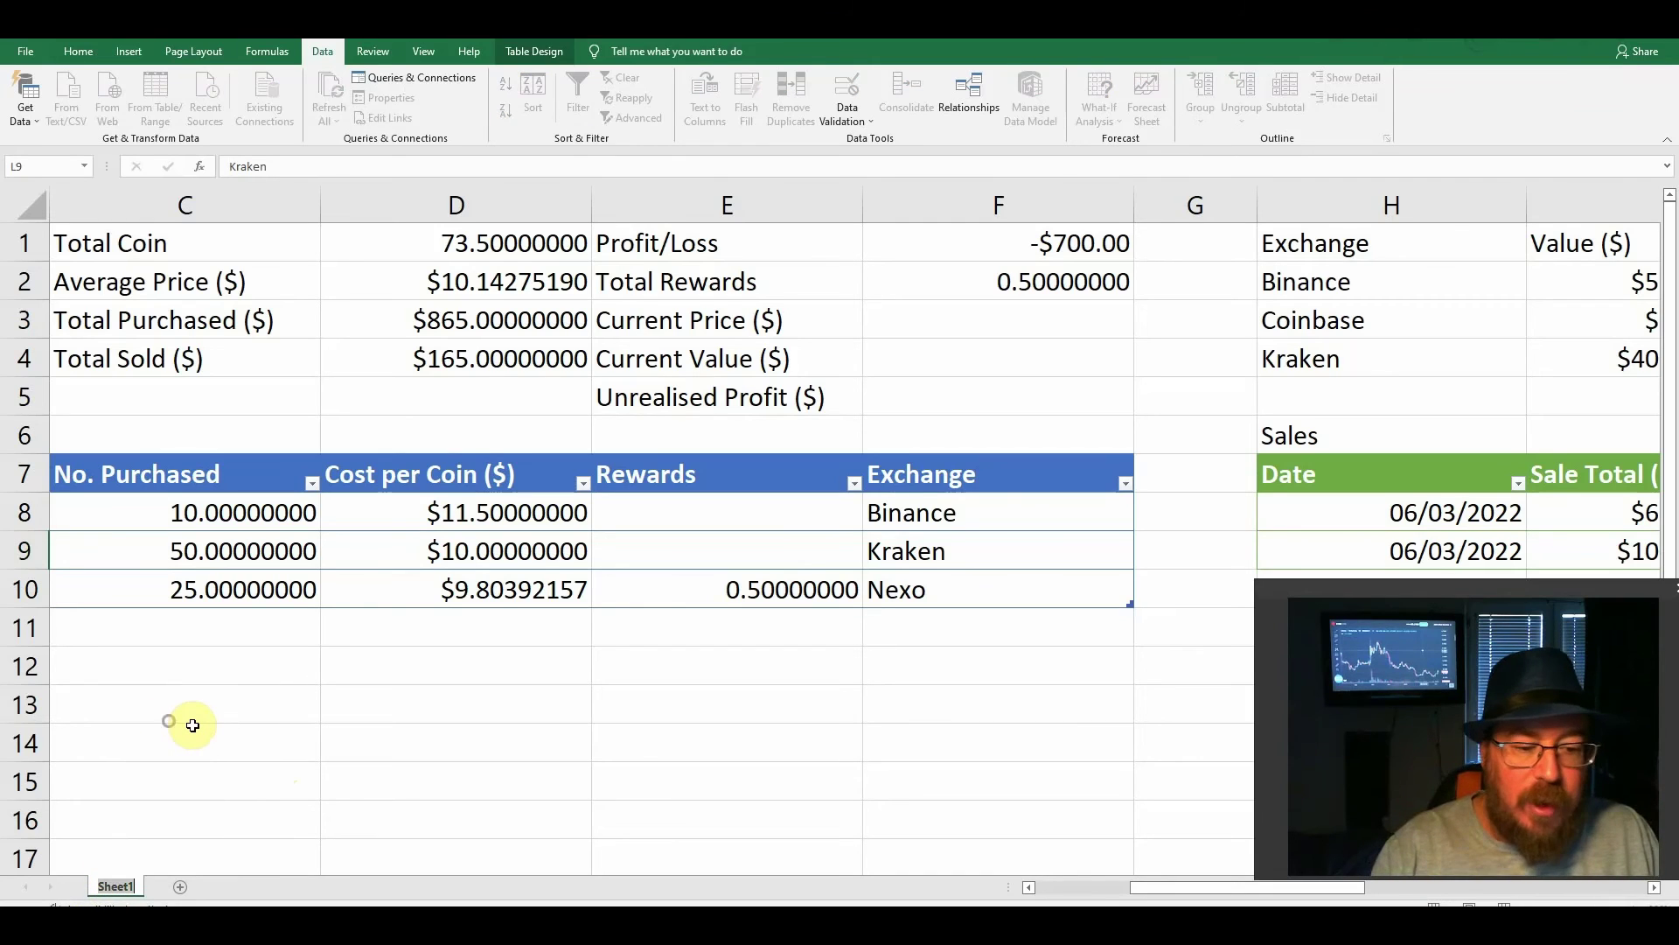
text(Blank)
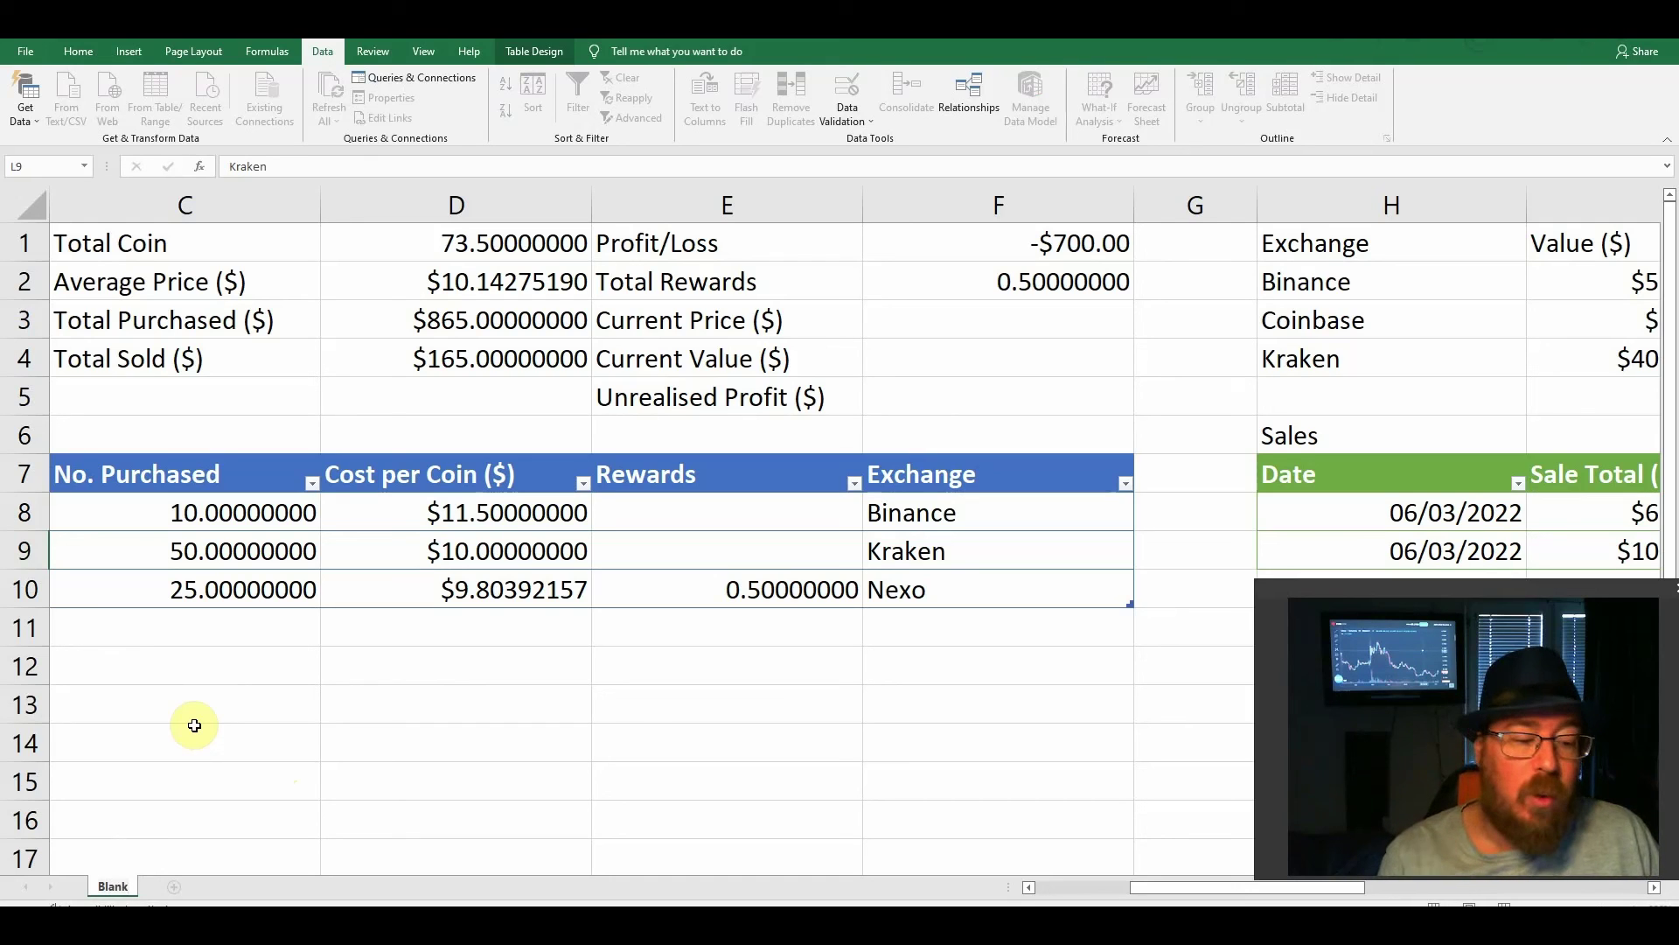
click(239, 636)
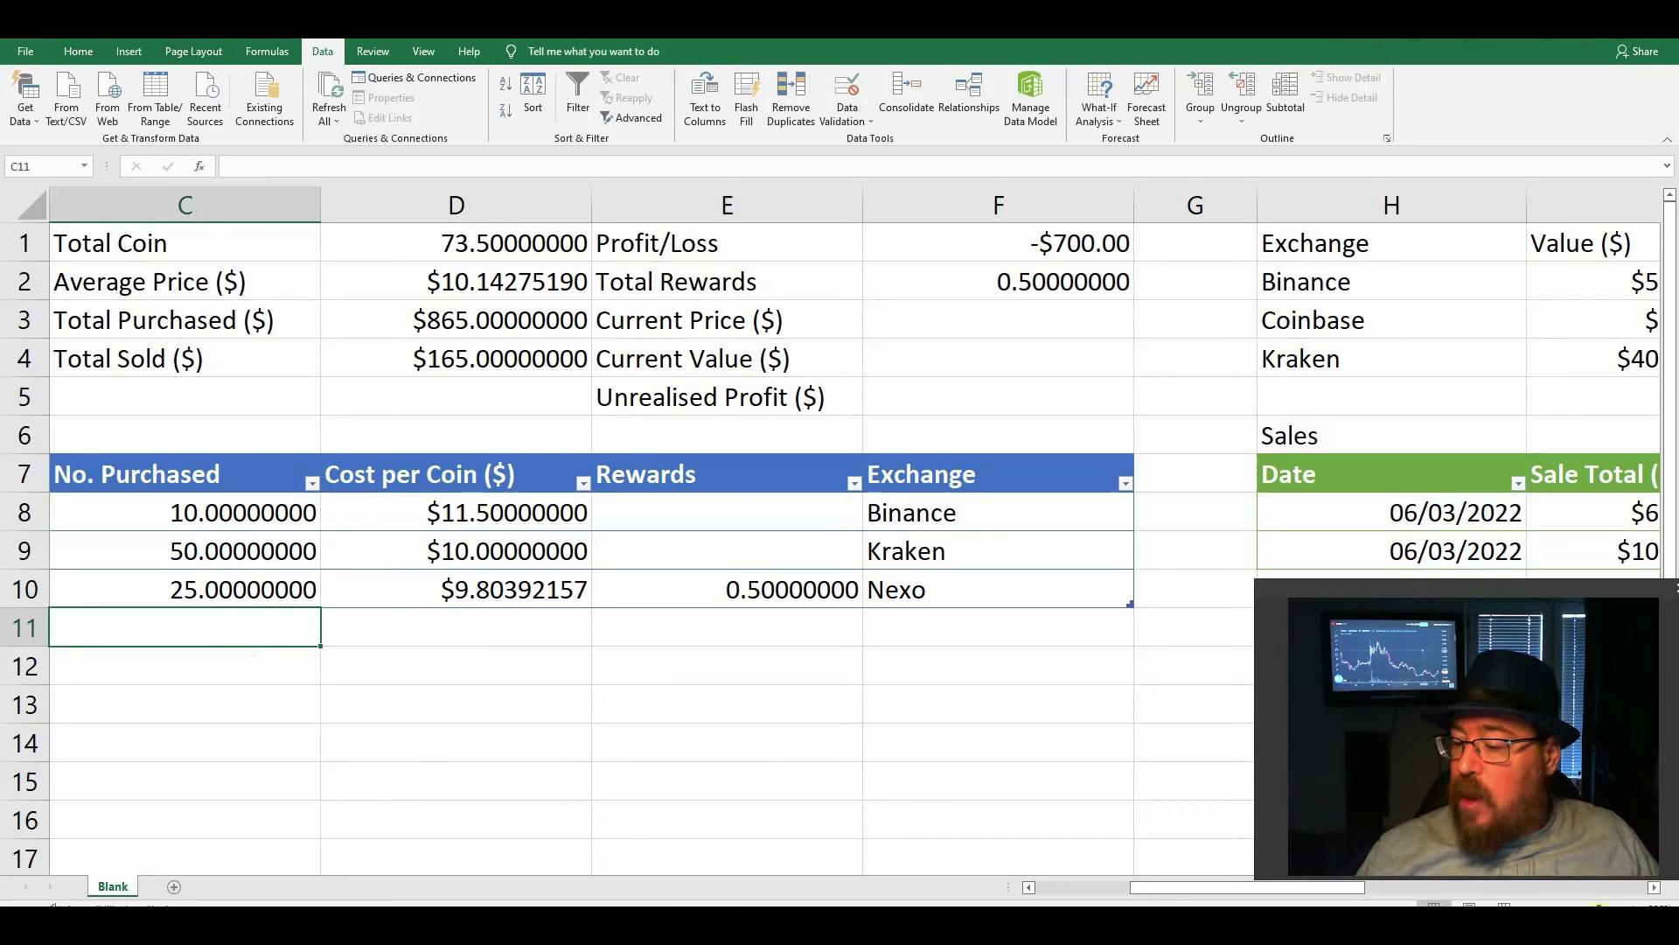
drag(1598, 906, 1582, 905)
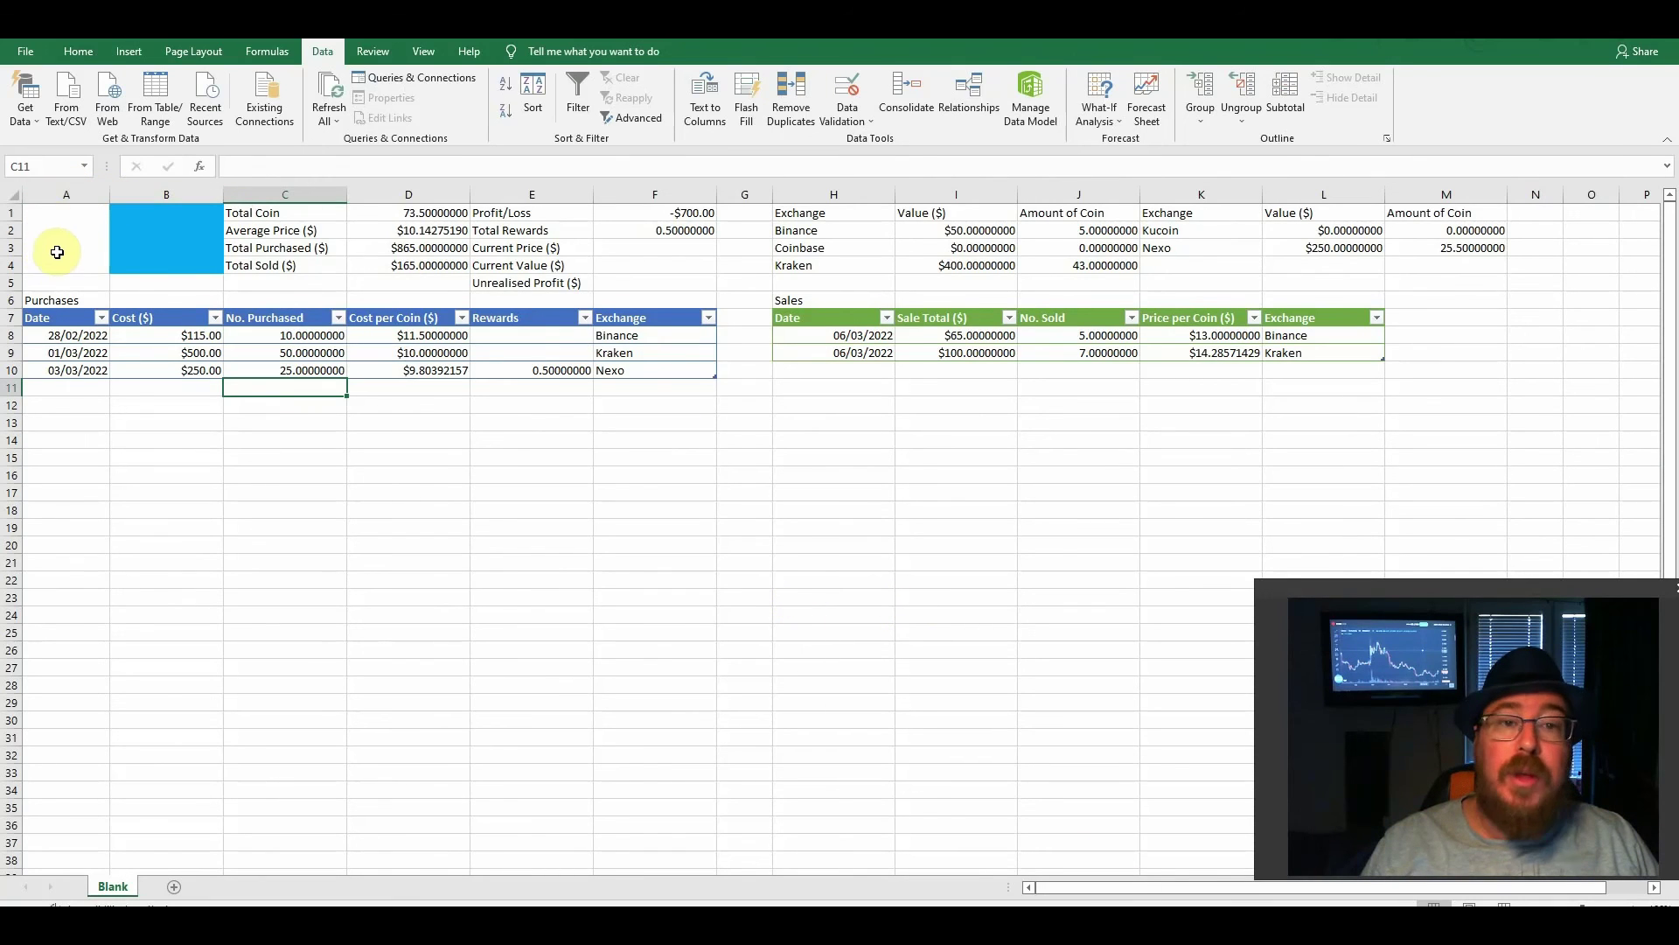
click(55, 282)
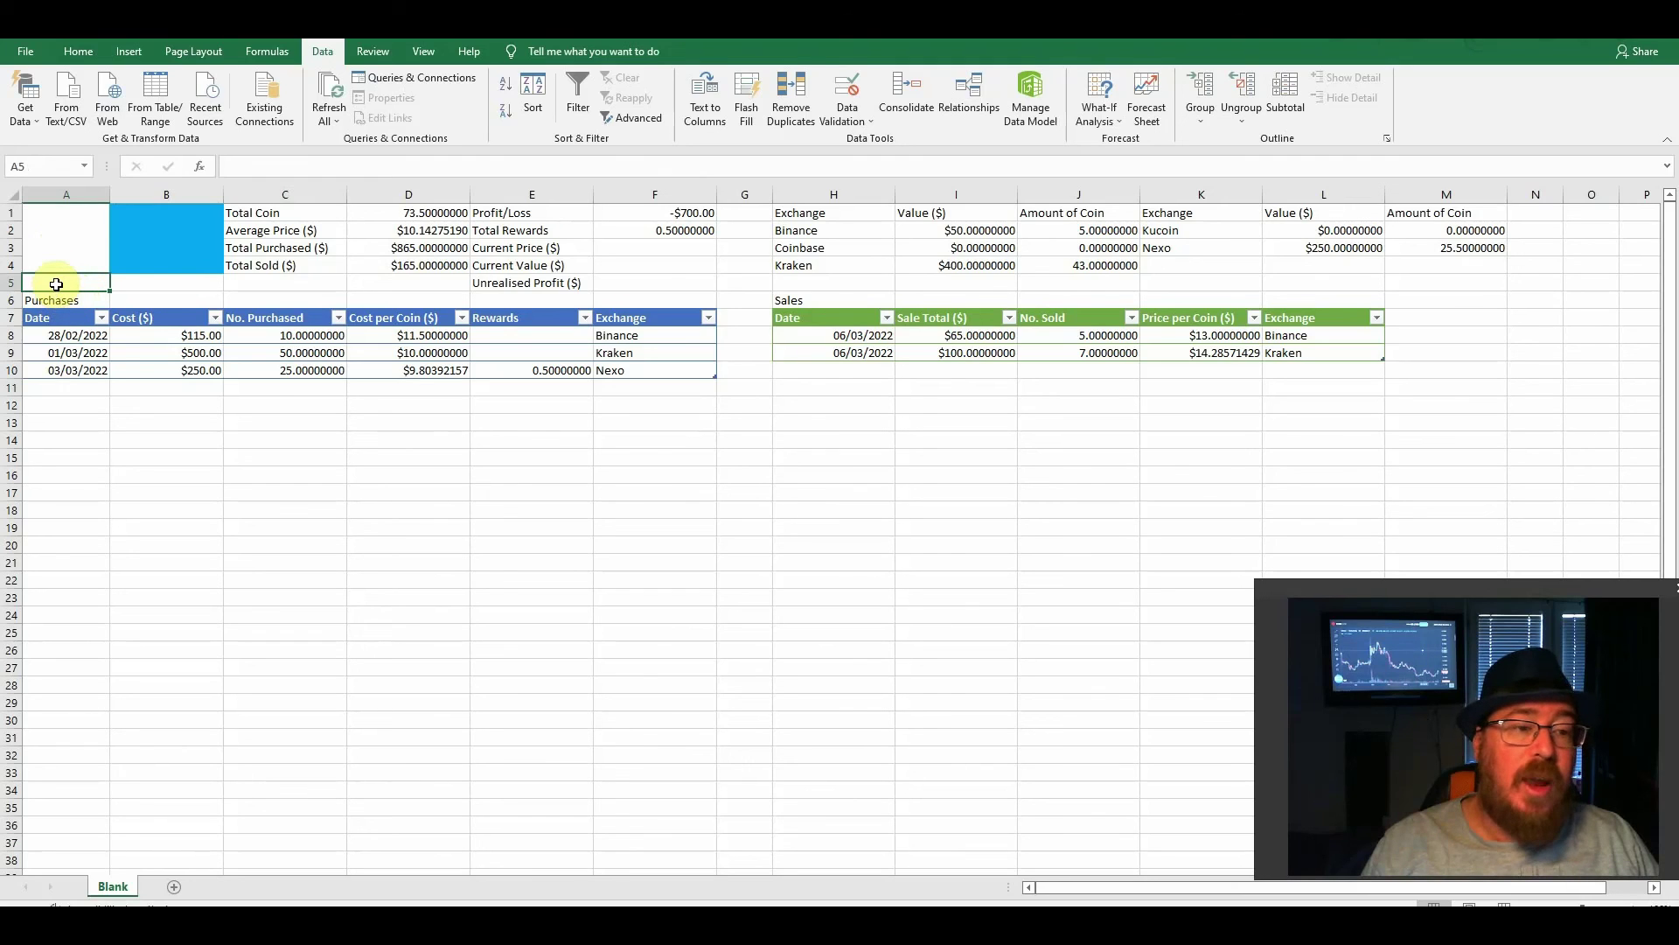
click(165, 251)
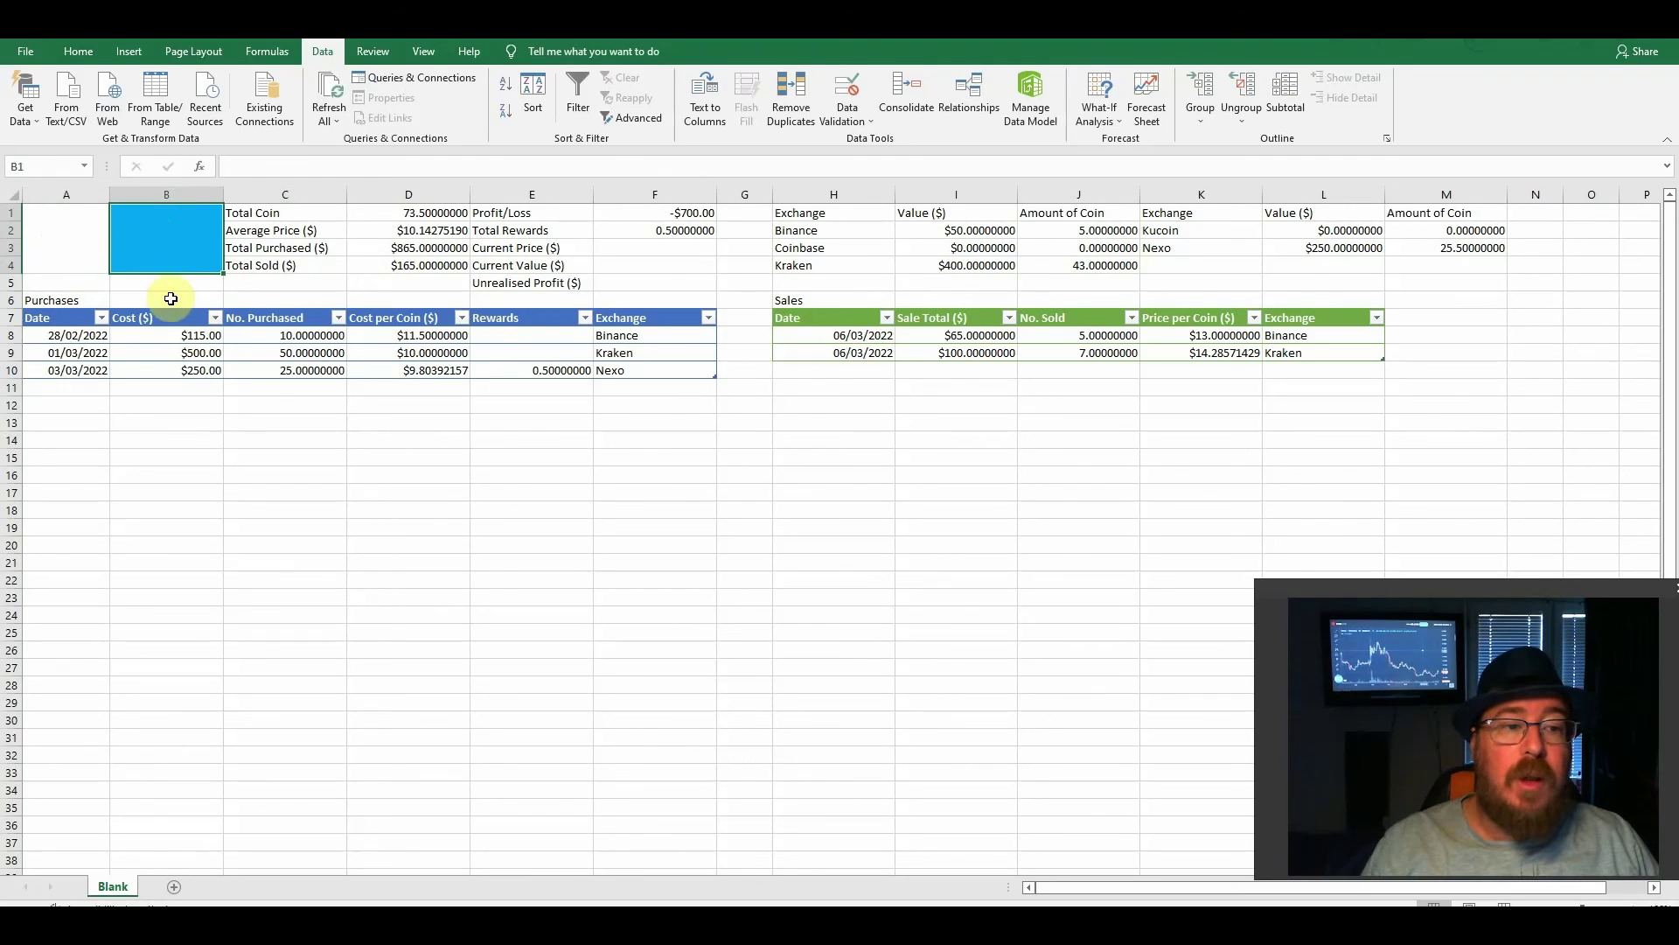
click(137, 234)
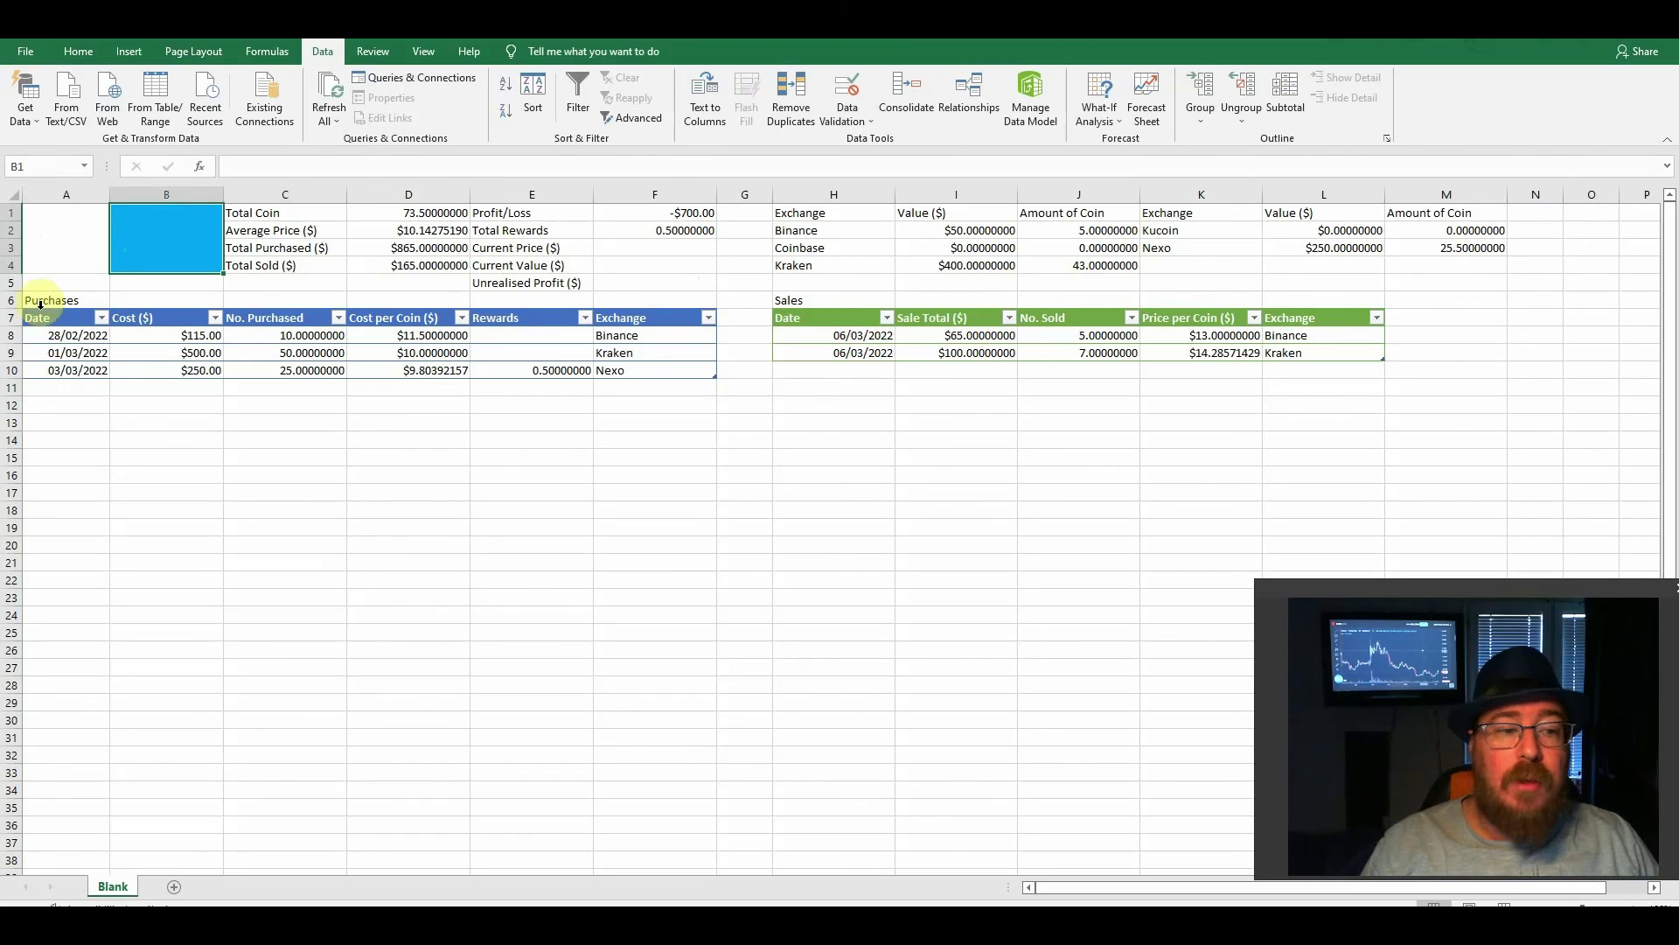
Enter the date 06/03/22 in H10, directly below the last sale, to extend the Sales table by a row
click(851, 368)
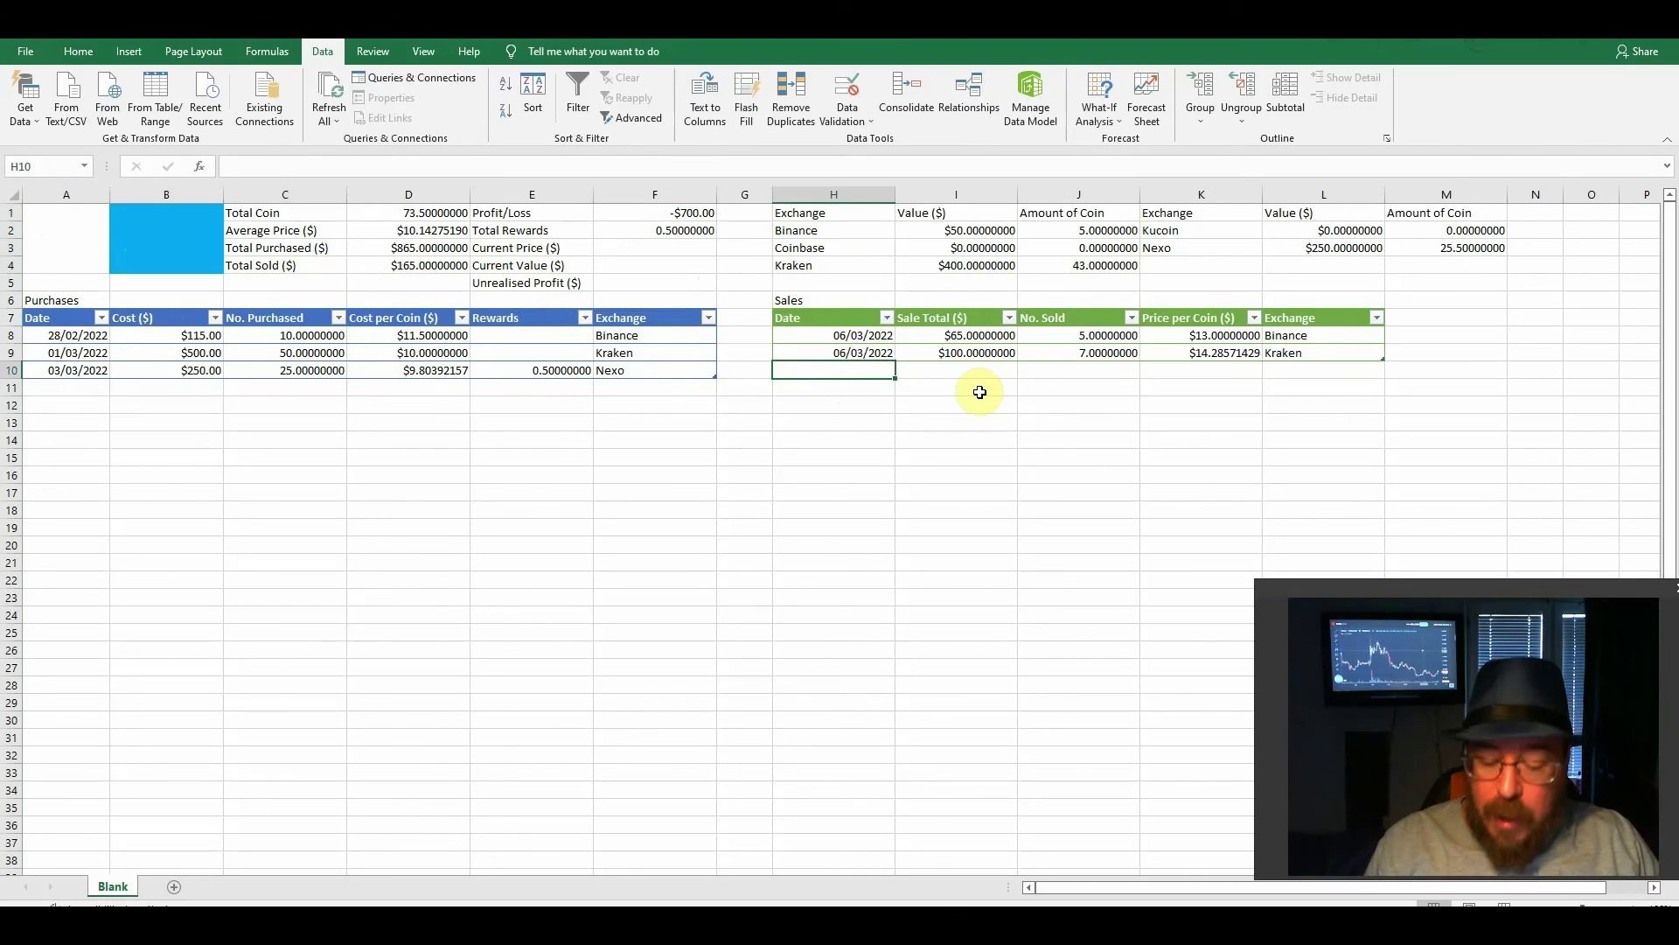
text(06/03/22)
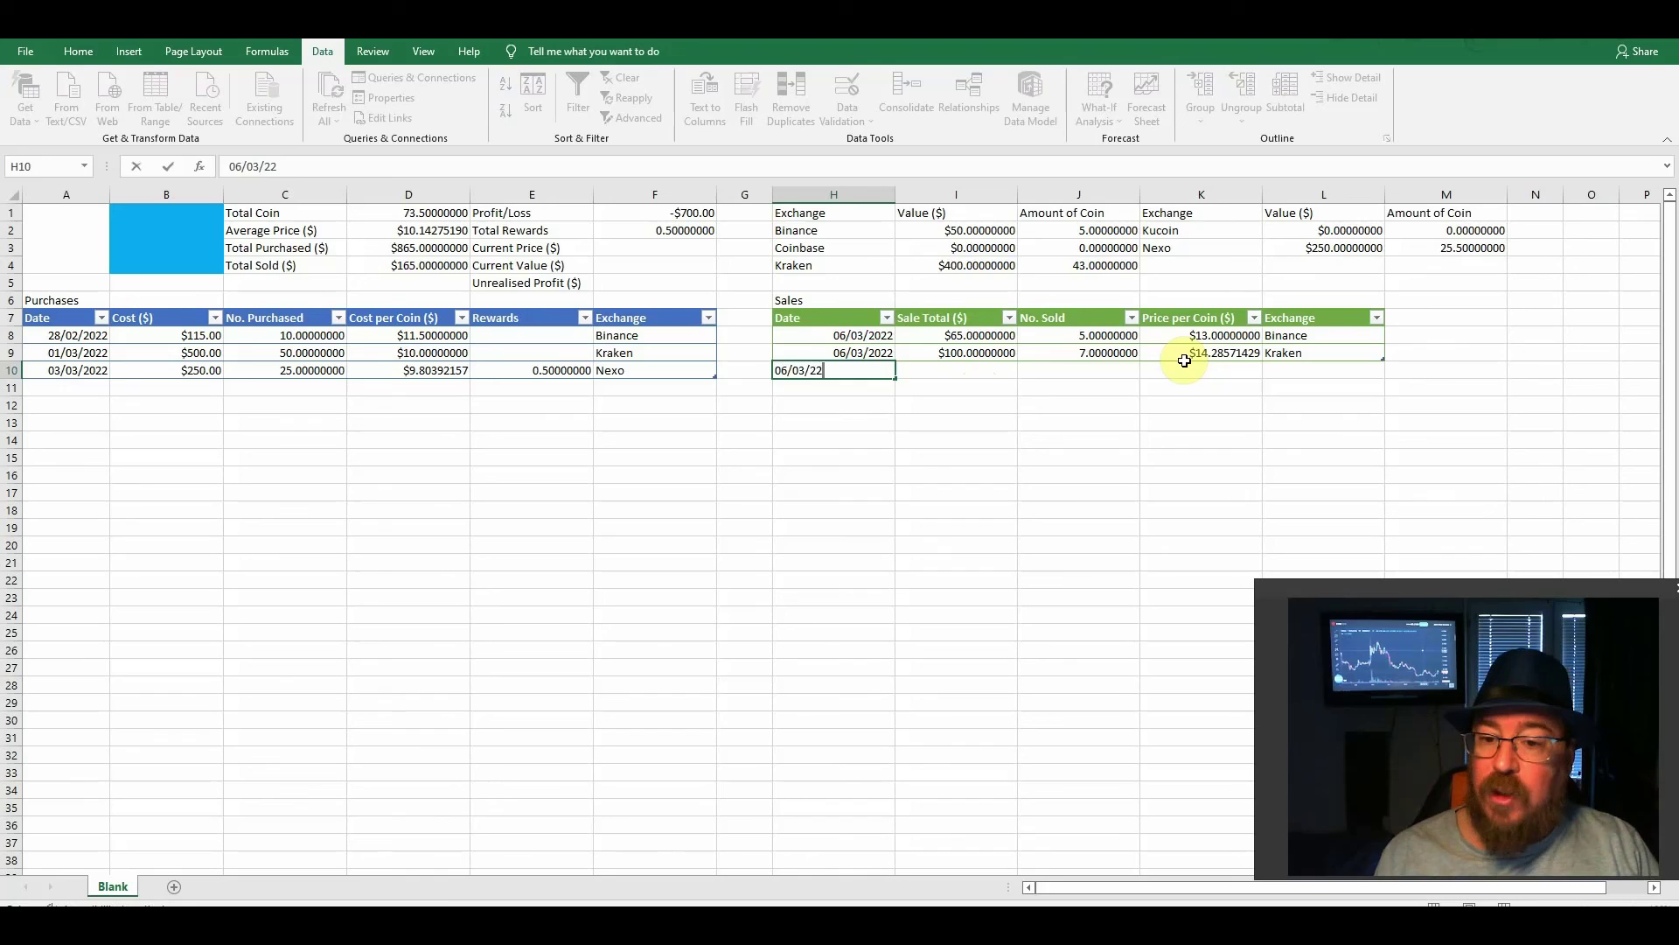
key(Return)
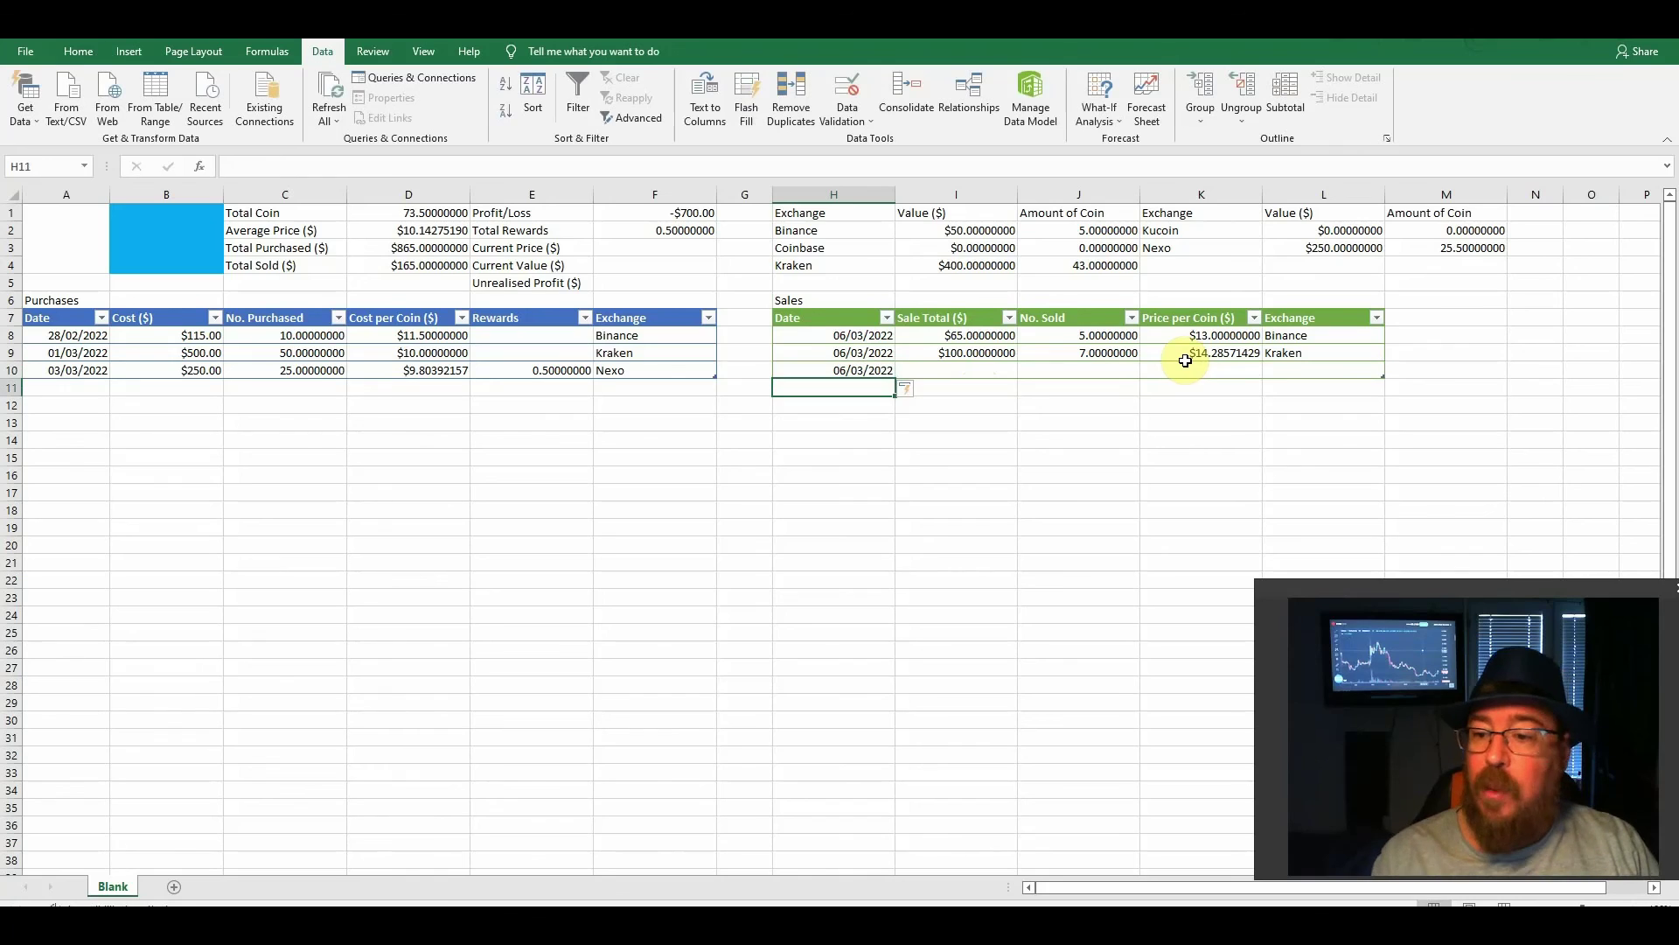